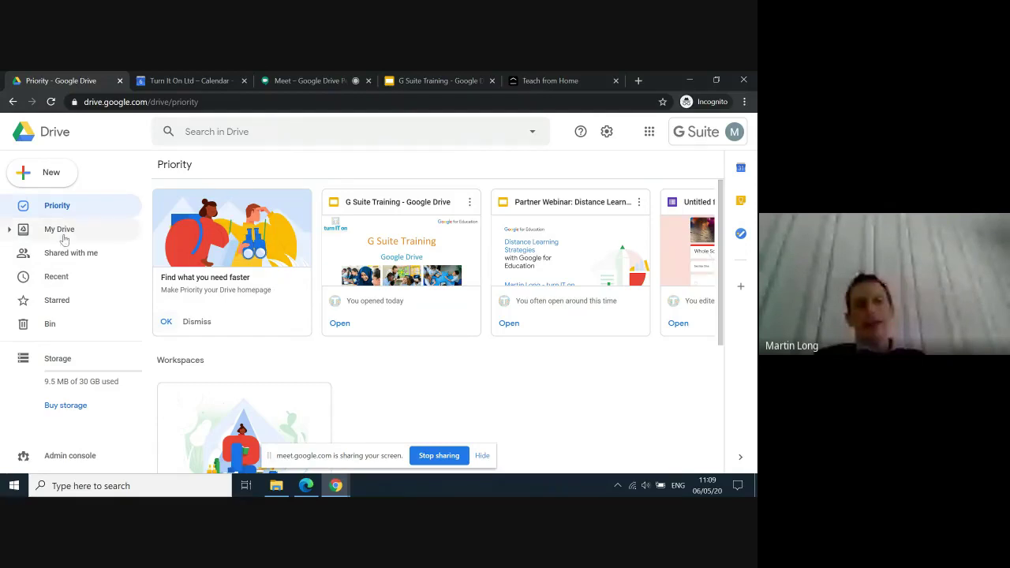
Step: Go to My Drive and briefly expand its folder tree to view the subfolders, collapsing it again
{"action": "left_click", "coordinate": [63, 237]}
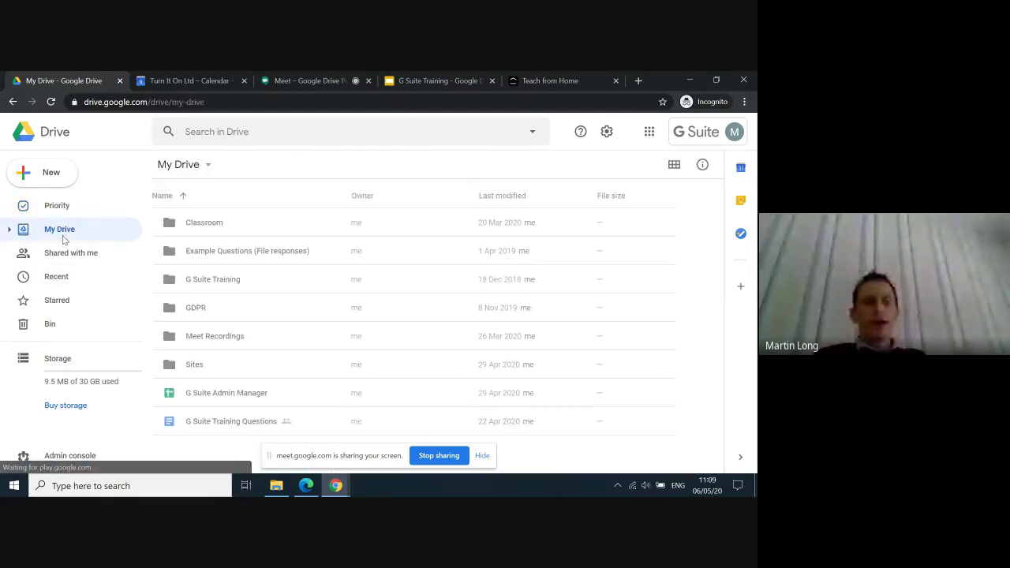
{"action": "left_click", "coordinate": [9, 231]}
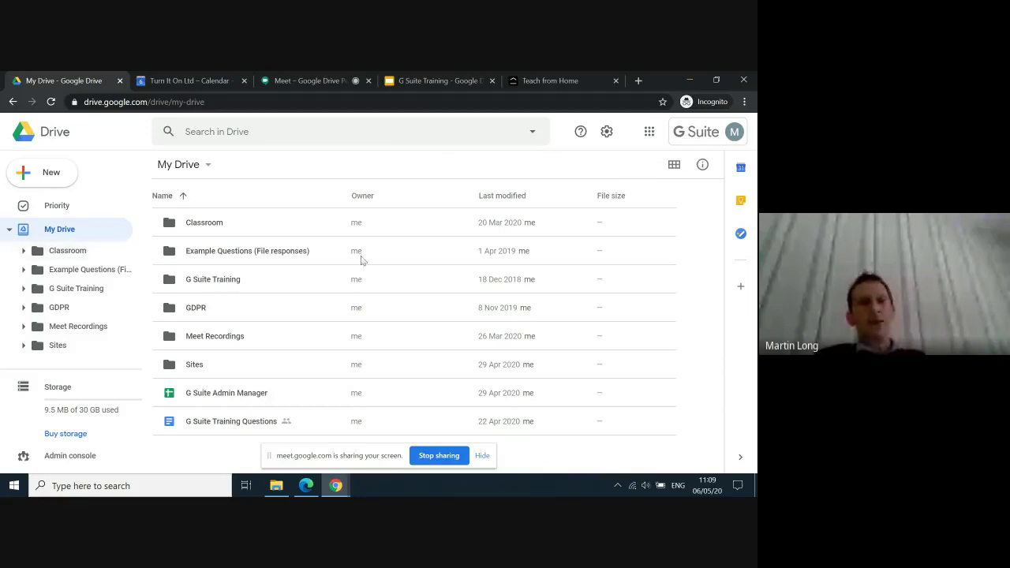
{"action": "left_click", "coordinate": [9, 229]}
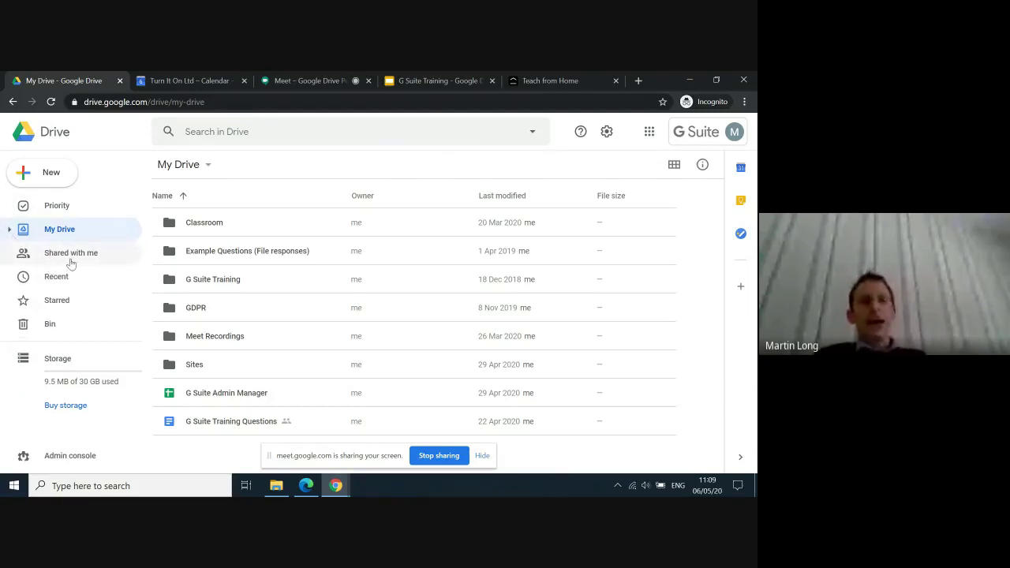
Step: Open the Shared with me list and look through the shared files, including the older ones
{"action": "left_click", "coordinate": [71, 254]}
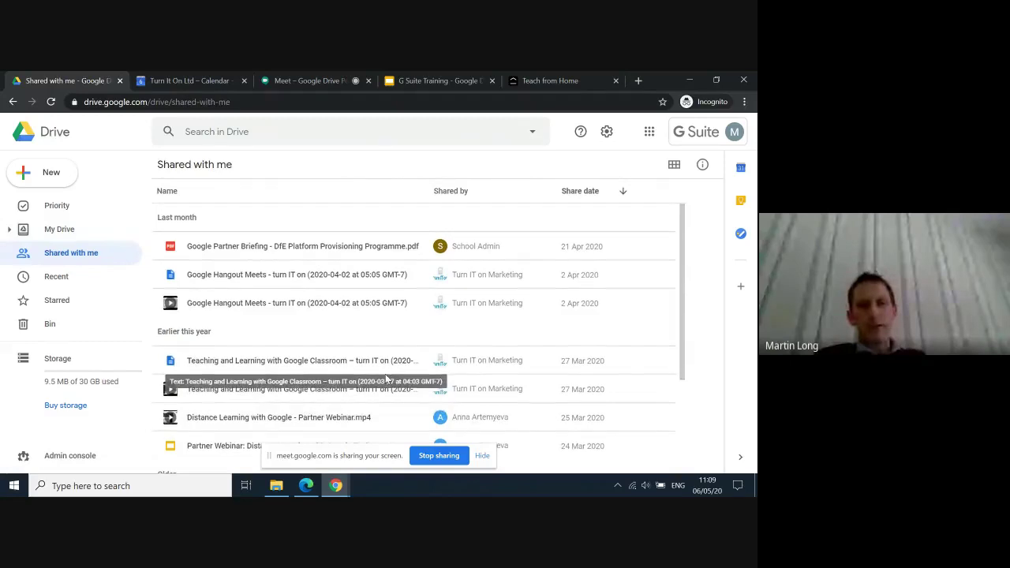
{"action": "scroll", "coordinate": [386, 377], "scroll_direction": "down", "scroll_amount": 2}
{"action": "scroll", "coordinate": [385, 375], "scroll_direction": "down", "scroll_amount": 2}
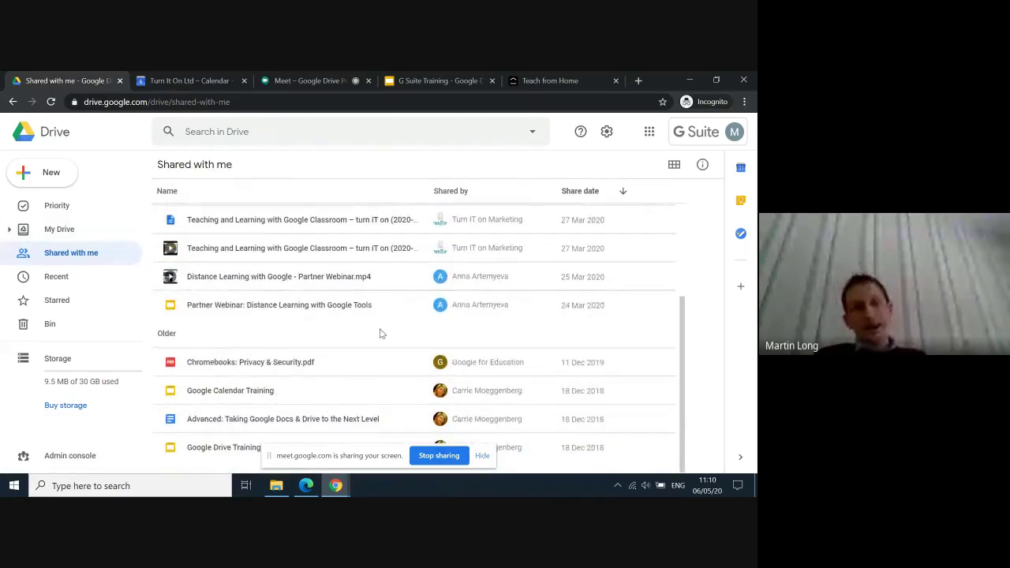
{"action": "scroll", "coordinate": [381, 333], "scroll_direction": "up", "scroll_amount": 3}
{"action": "scroll", "coordinate": [379, 334], "scroll_direction": "up", "scroll_amount": 1}
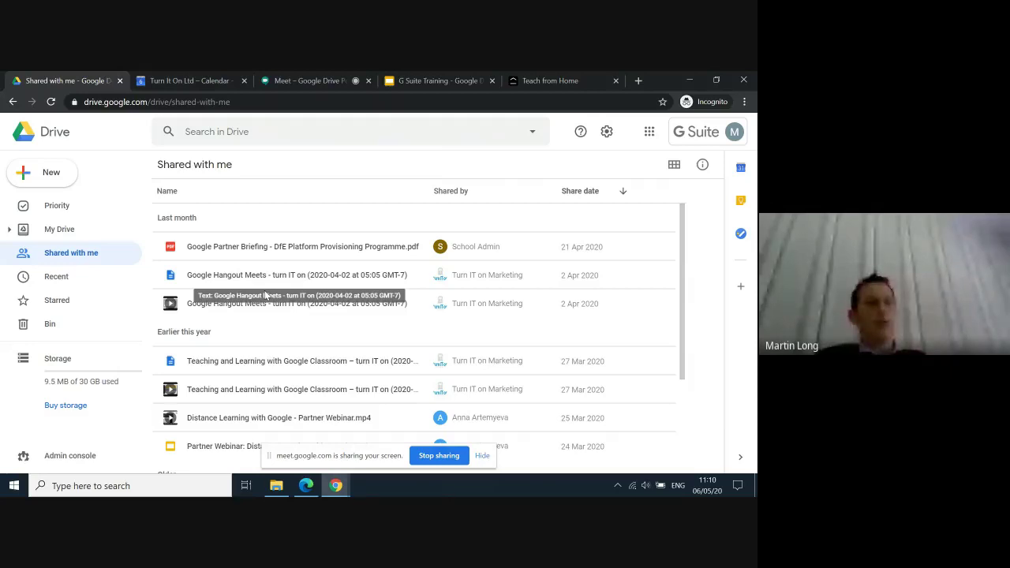
Step: Open the Recent list and look through the recently used files
{"action": "left_click", "coordinate": [45, 284]}
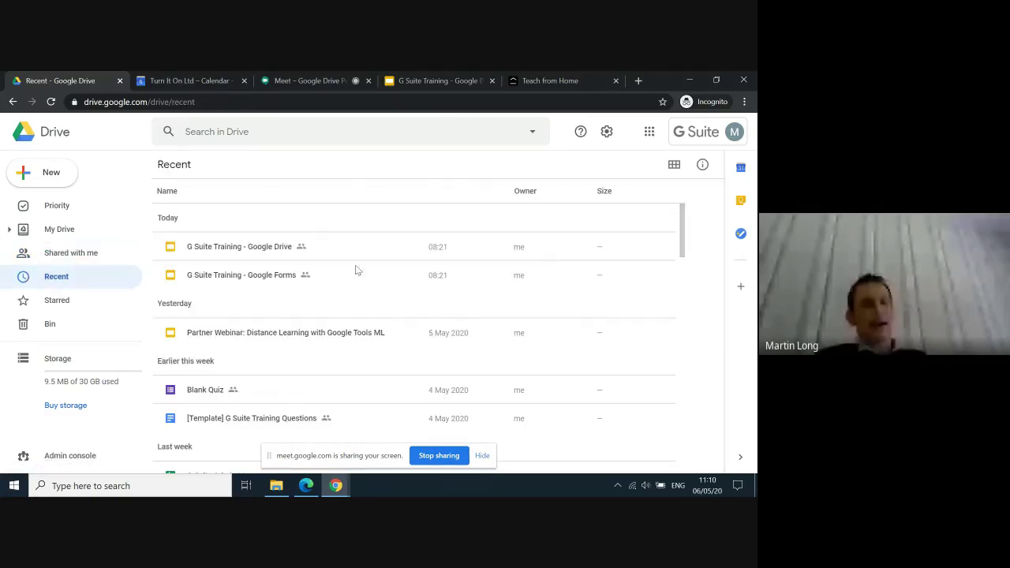
{"action": "scroll", "coordinate": [354, 386], "scroll_direction": "down", "scroll_amount": 1}
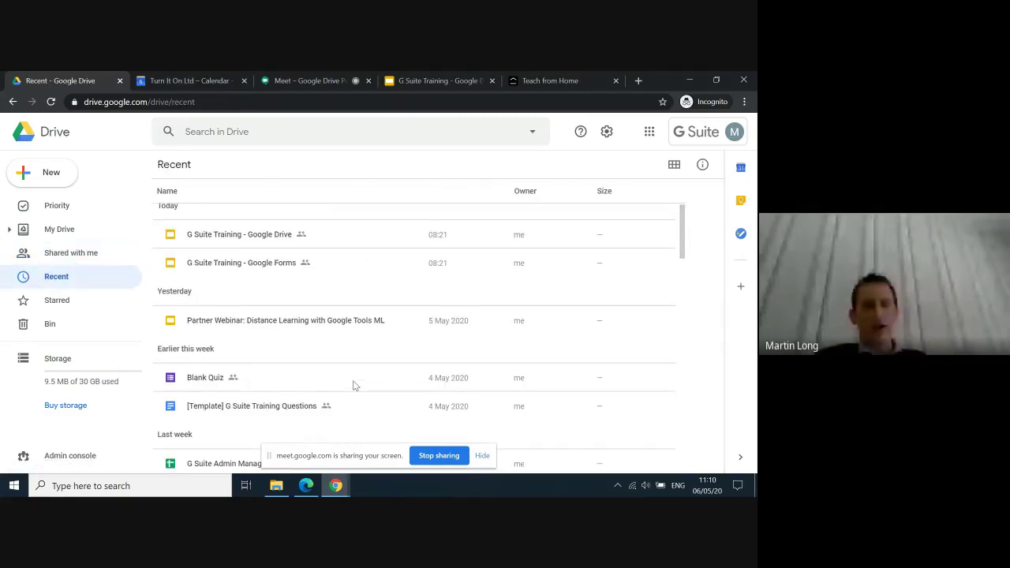
{"action": "scroll", "coordinate": [352, 384], "scroll_direction": "up", "scroll_amount": 1}
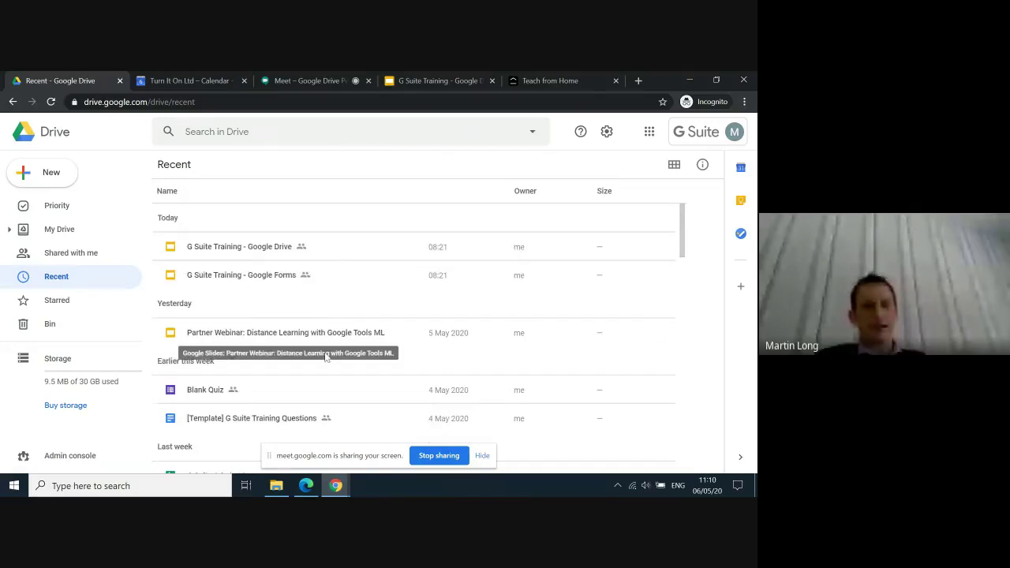
{"action": "scroll", "coordinate": [372, 363], "scroll_direction": "down", "scroll_amount": 3}
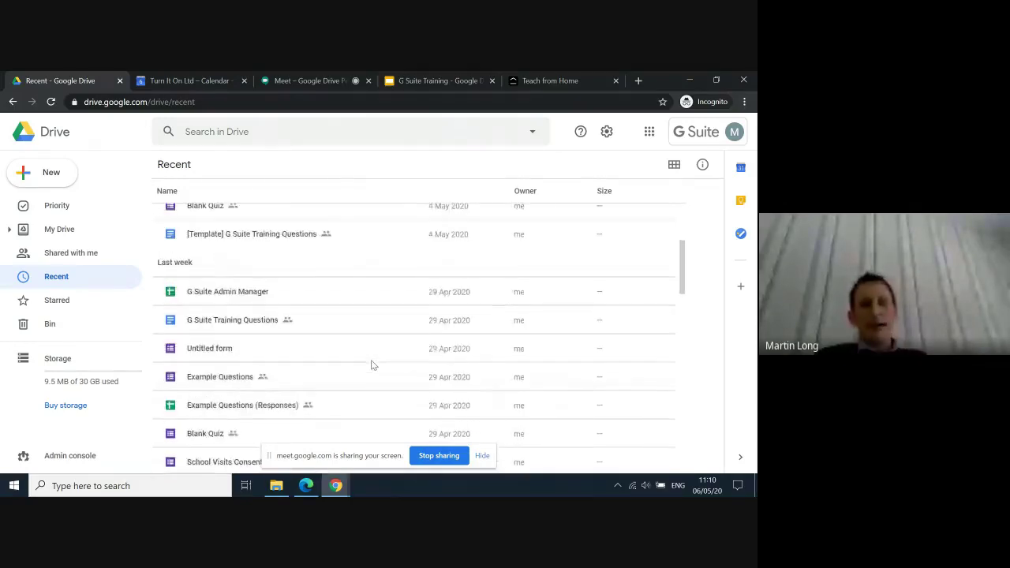
{"action": "scroll", "coordinate": [372, 363], "scroll_direction": "up", "scroll_amount": 3}
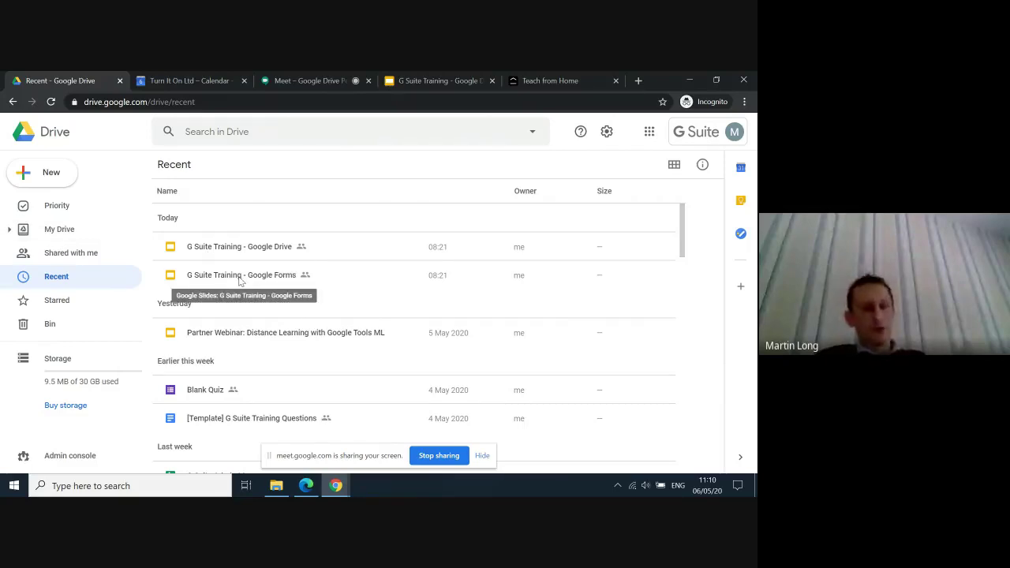
Step: View the Starred, Priority and Bin sections in turn
{"action": "left_click", "coordinate": [66, 310]}
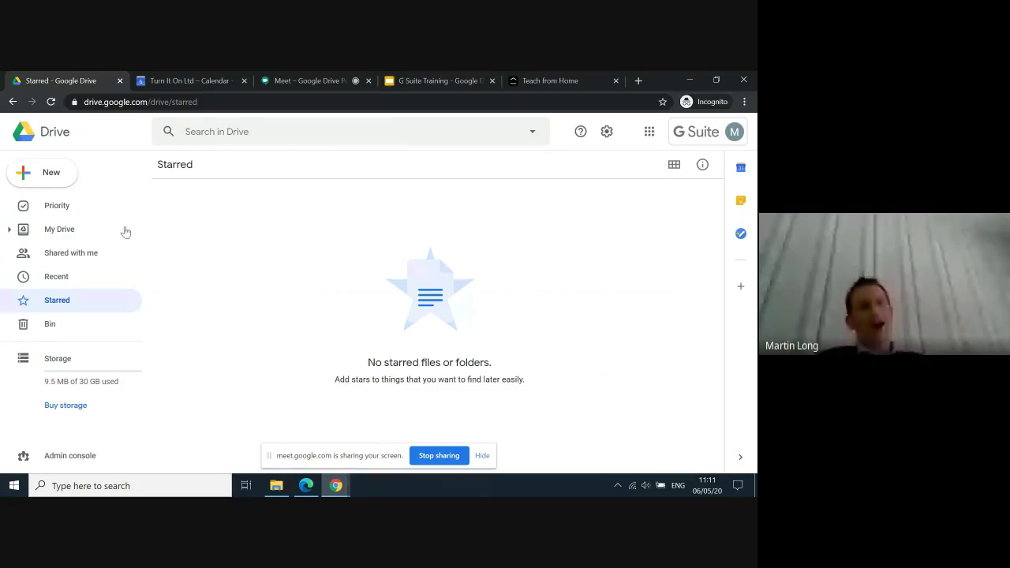
{"action": "left_click", "coordinate": [63, 205]}
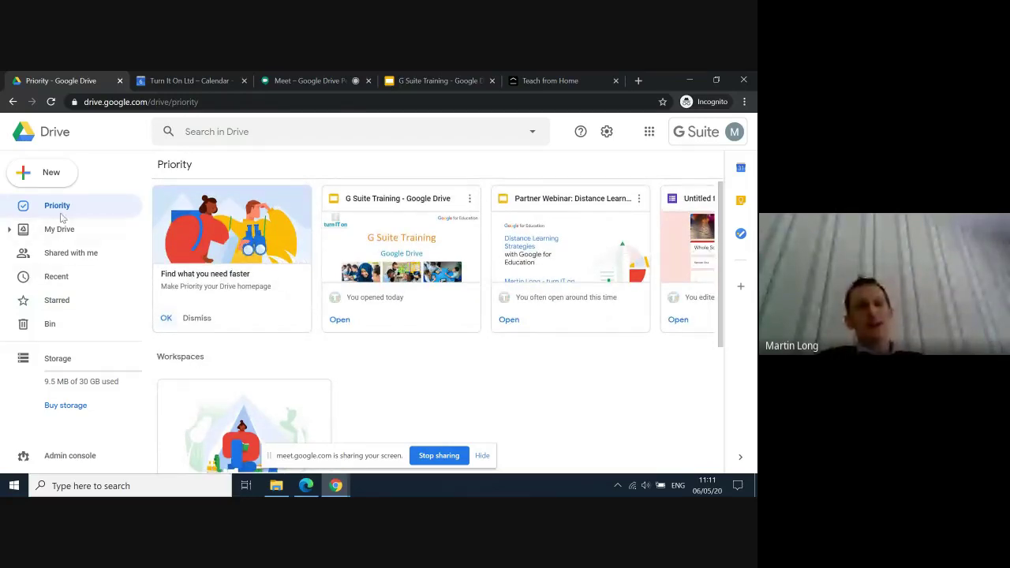
{"action": "left_click", "coordinate": [51, 324]}
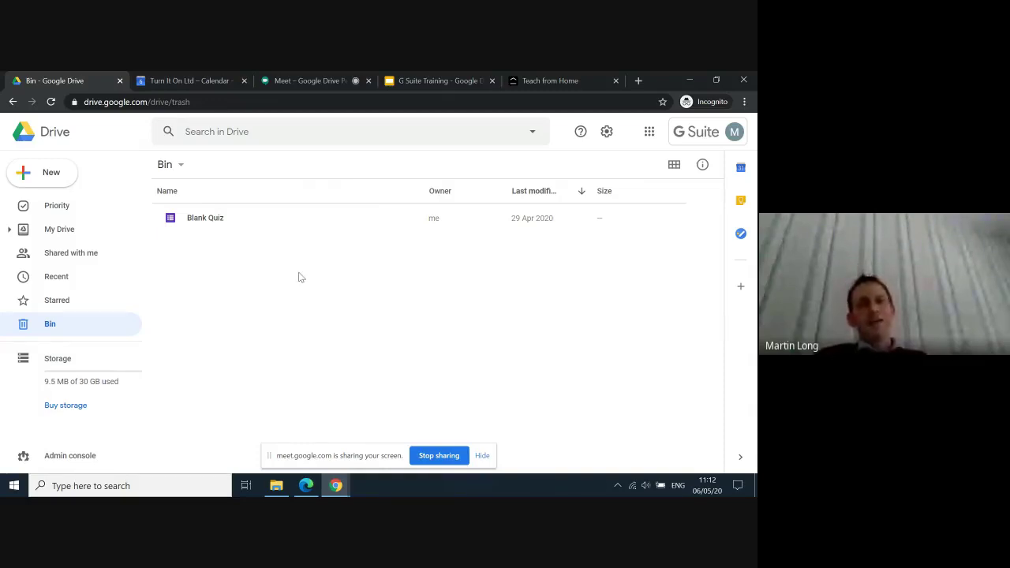
Step: In My Drive, look inside the Classroom folder and return to the My Drive file list
{"action": "left_click", "coordinate": [54, 234]}
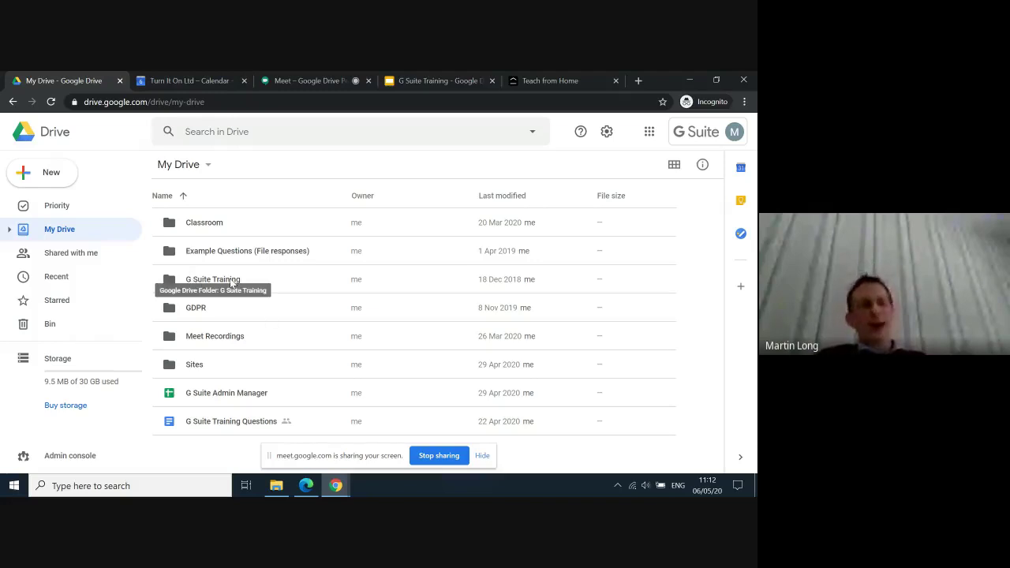
{"action": "left_click", "coordinate": [210, 227]}
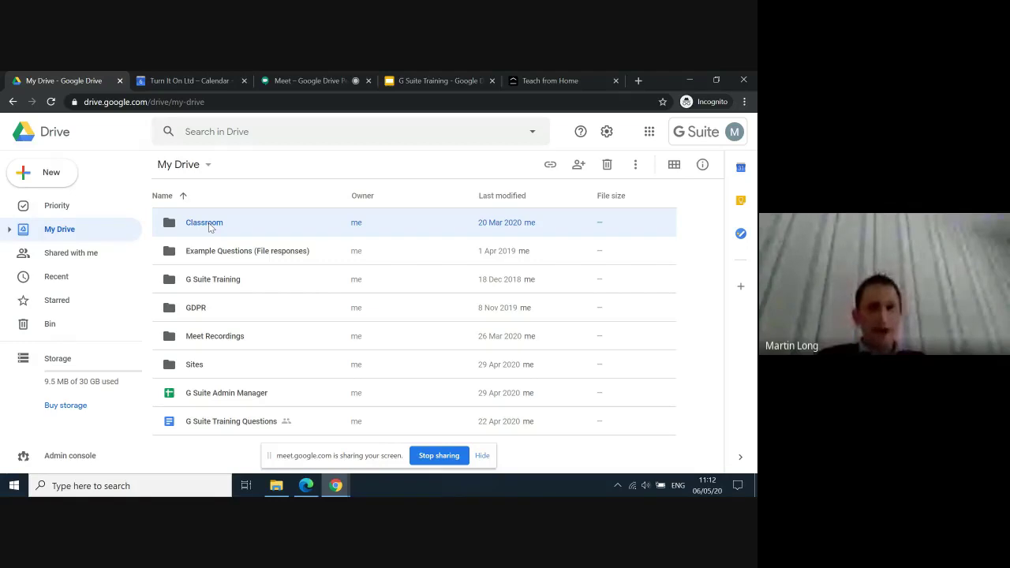
{"action": "double_click", "coordinate": [208, 226]}
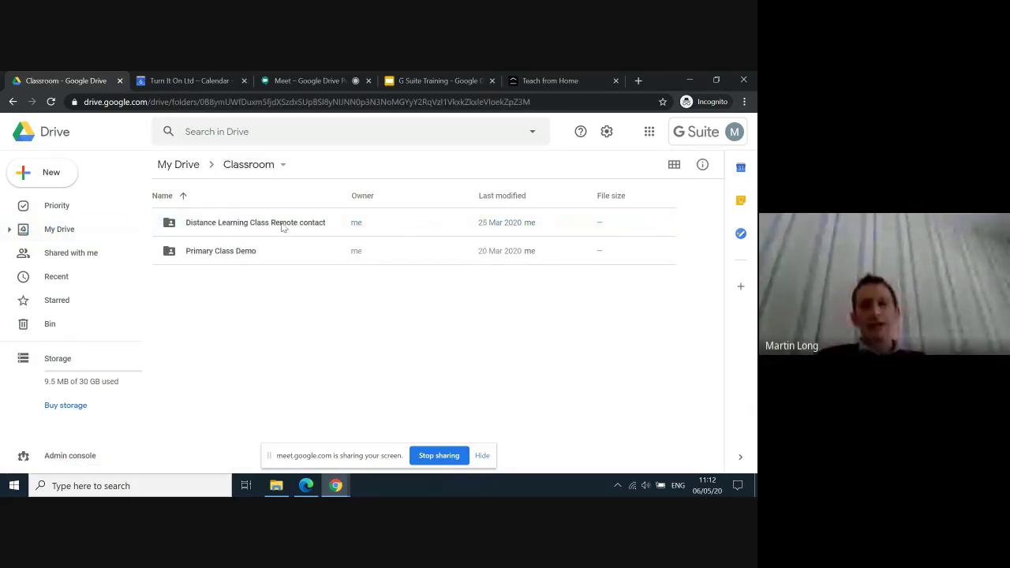
{"action": "left_click", "coordinate": [192, 163]}
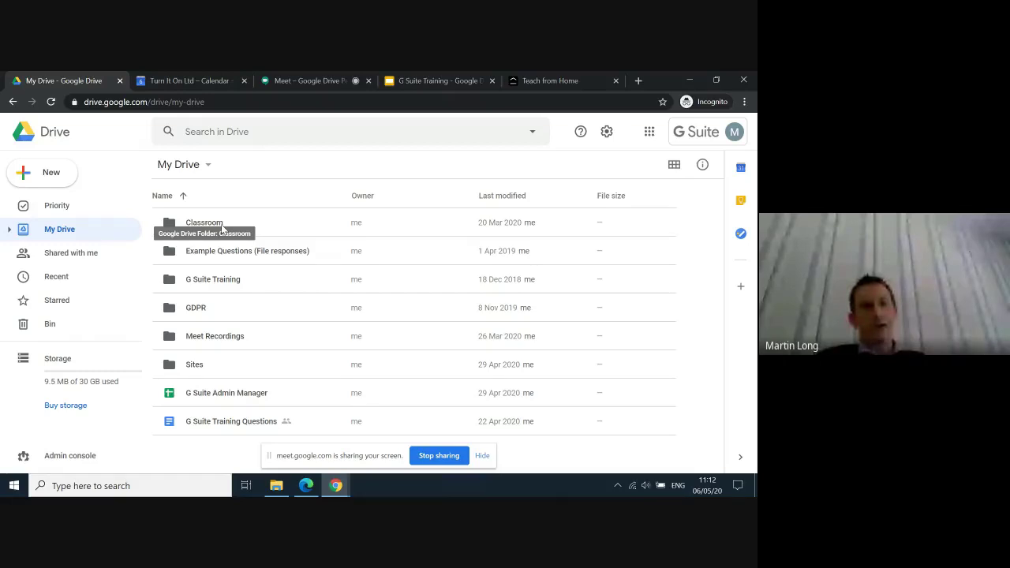
Step: Look inside the Meet Recordings folder and return to My Drive
{"action": "left_click", "coordinate": [231, 341]}
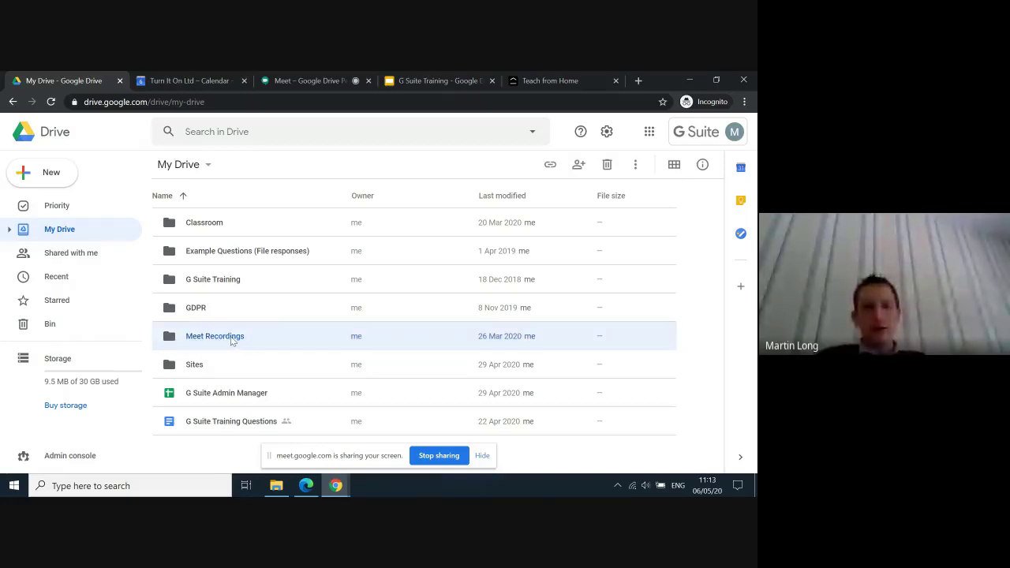
{"action": "double_click", "coordinate": [231, 342]}
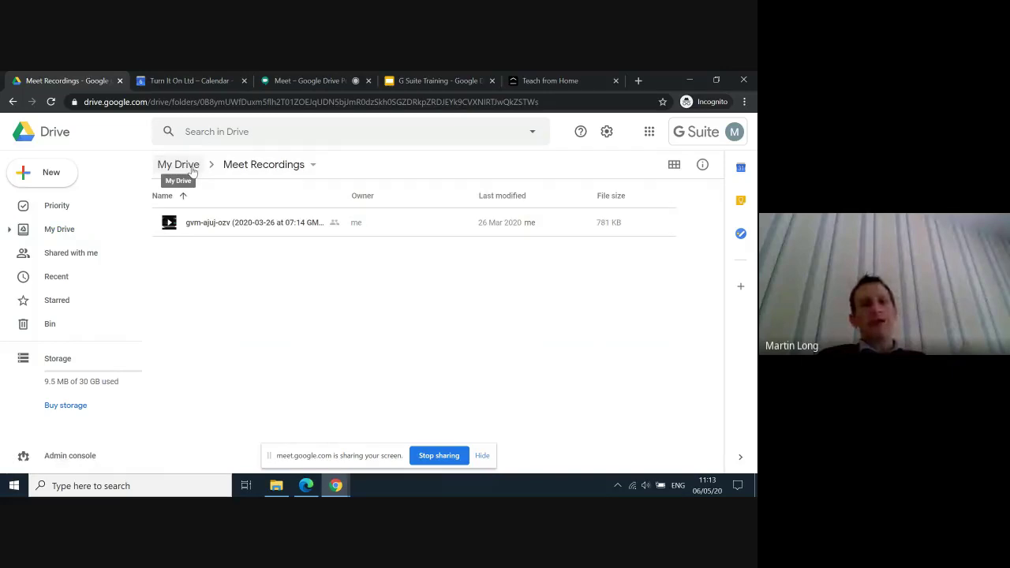
{"action": "left_click", "coordinate": [190, 166]}
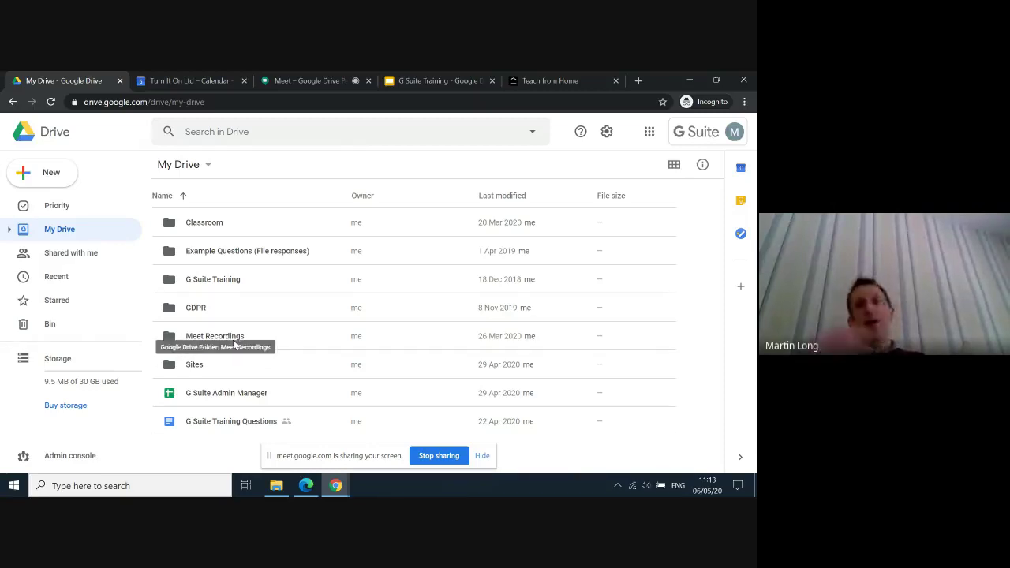
Step: Look inside the Sites folder and return to My Drive
{"action": "left_click", "coordinate": [197, 368]}
{"action": "double_click", "coordinate": [198, 367]}
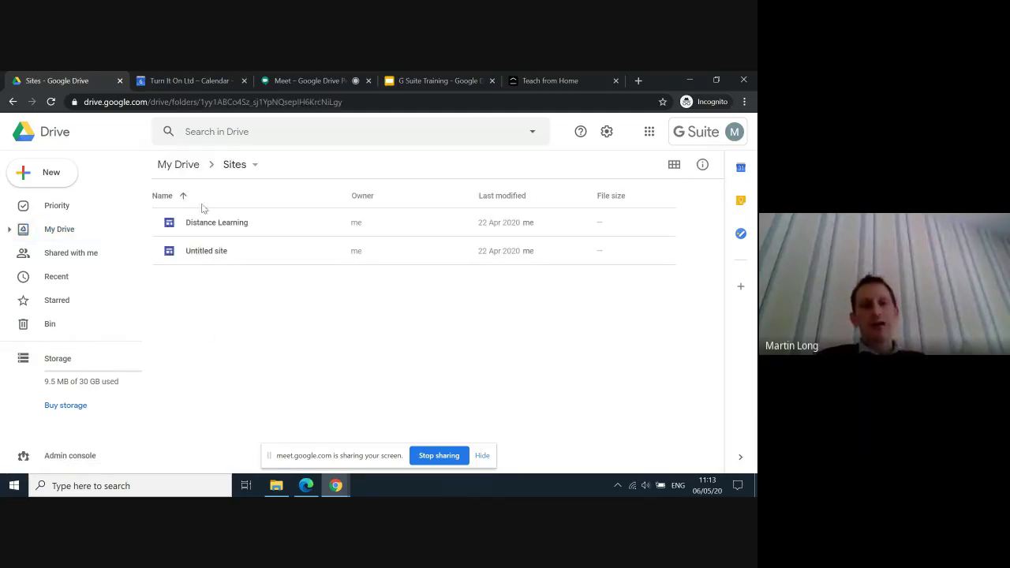
{"action": "left_click", "coordinate": [190, 170]}
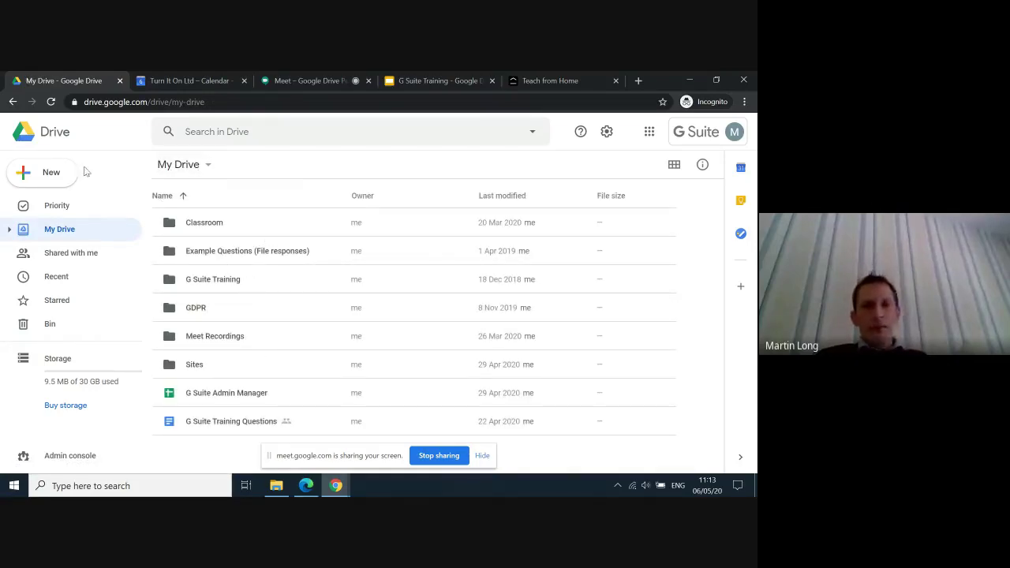
Step: Examine the options for creating new items, including the Google Docs choices and the additional apps such as Google Forms
{"action": "left_click", "coordinate": [56, 172]}
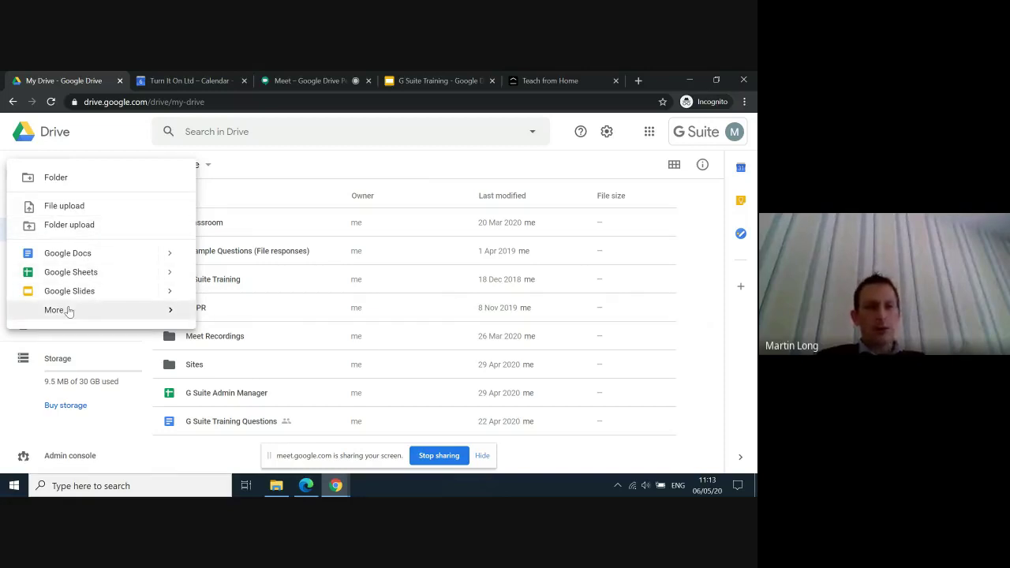
{"action": "mouse_move", "coordinate": [175, 254]}
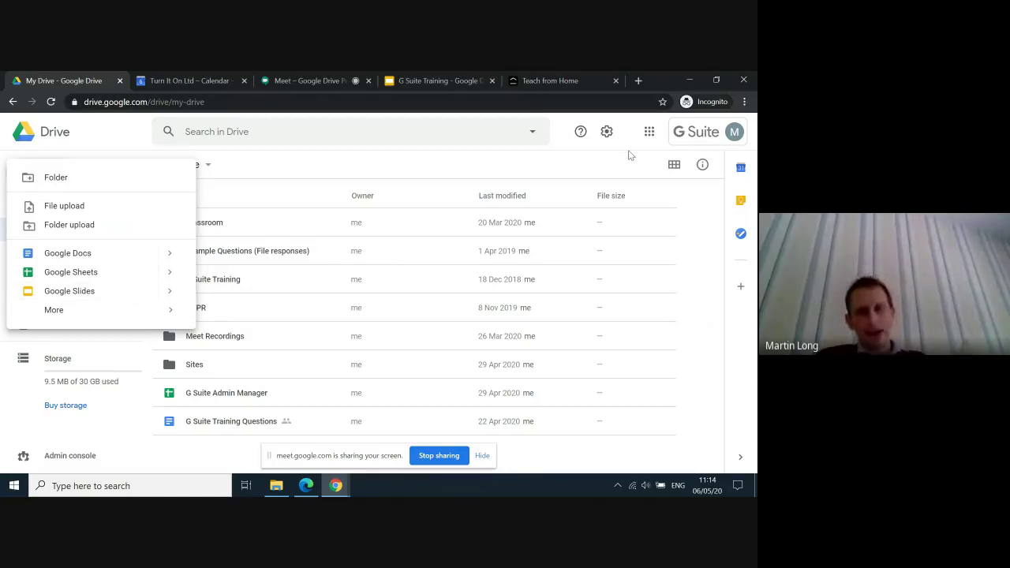
{"action": "mouse_move", "coordinate": [118, 260]}
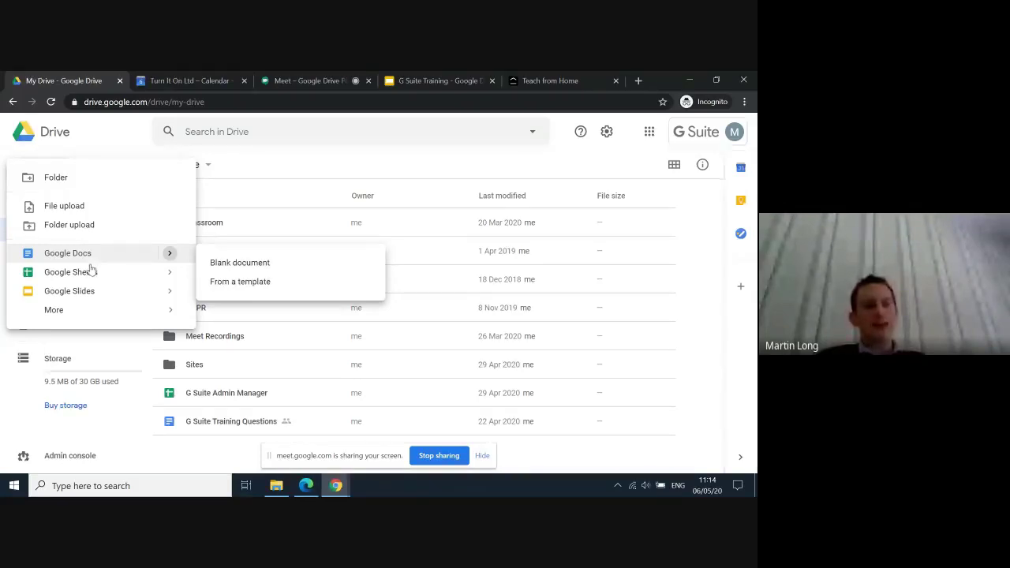
{"action": "mouse_move", "coordinate": [73, 316]}
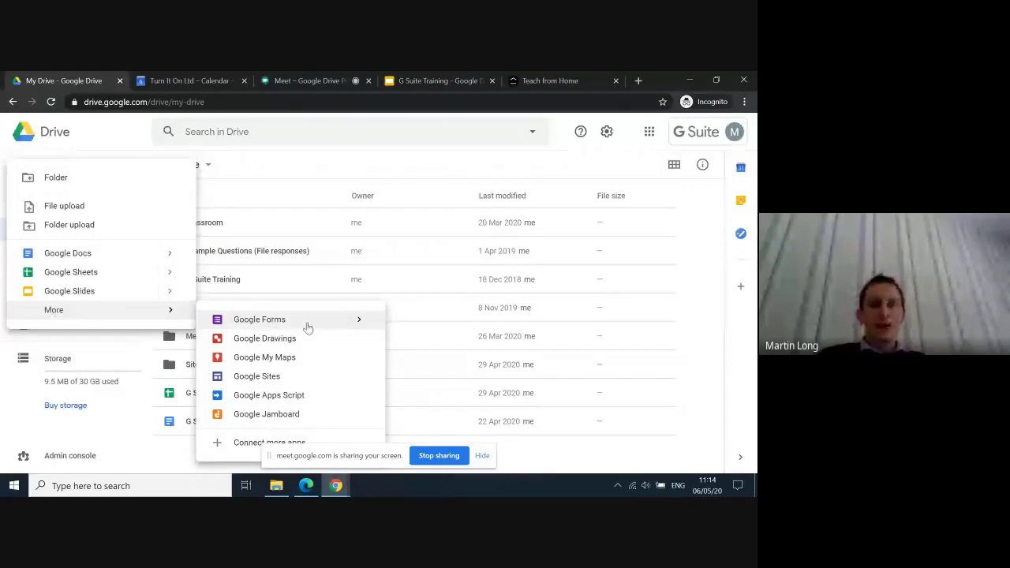
{"action": "mouse_move", "coordinate": [356, 324]}
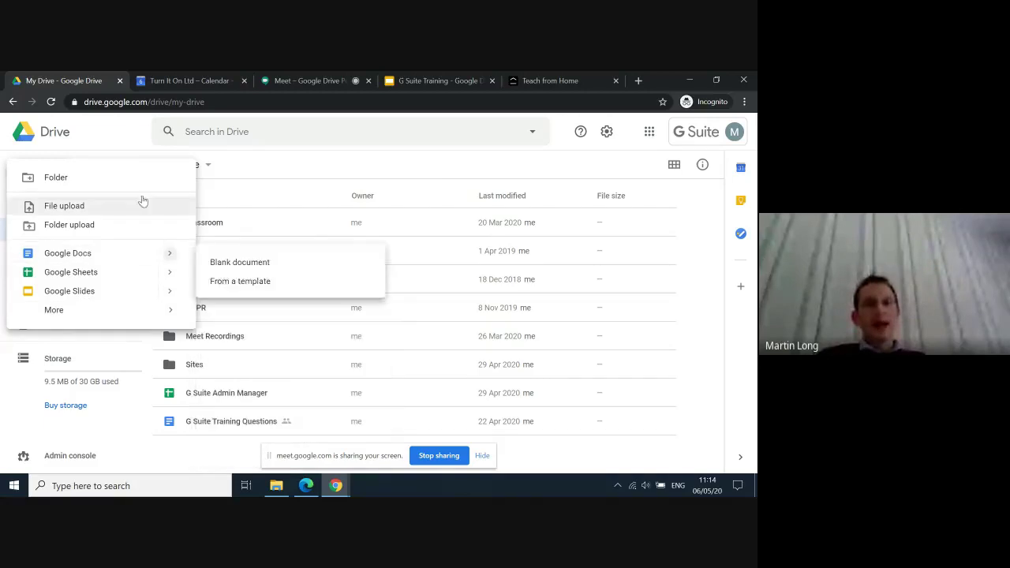
Step: Create a new folder named Administration in My Drive, correcting the spelling of its name, and open the folder
{"action": "left_click", "coordinate": [56, 180]}
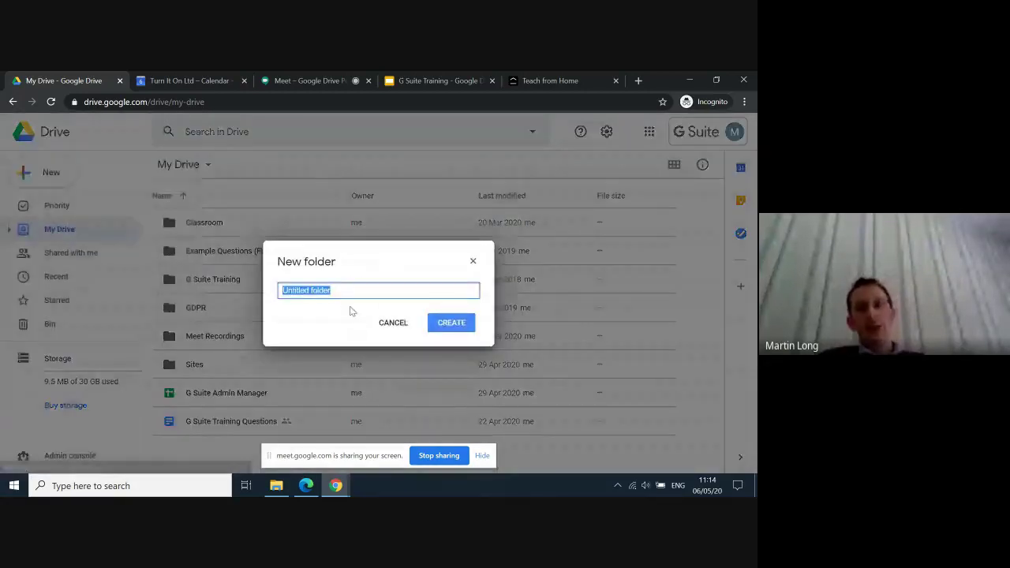
{"action": "type", "text": "Amini"}
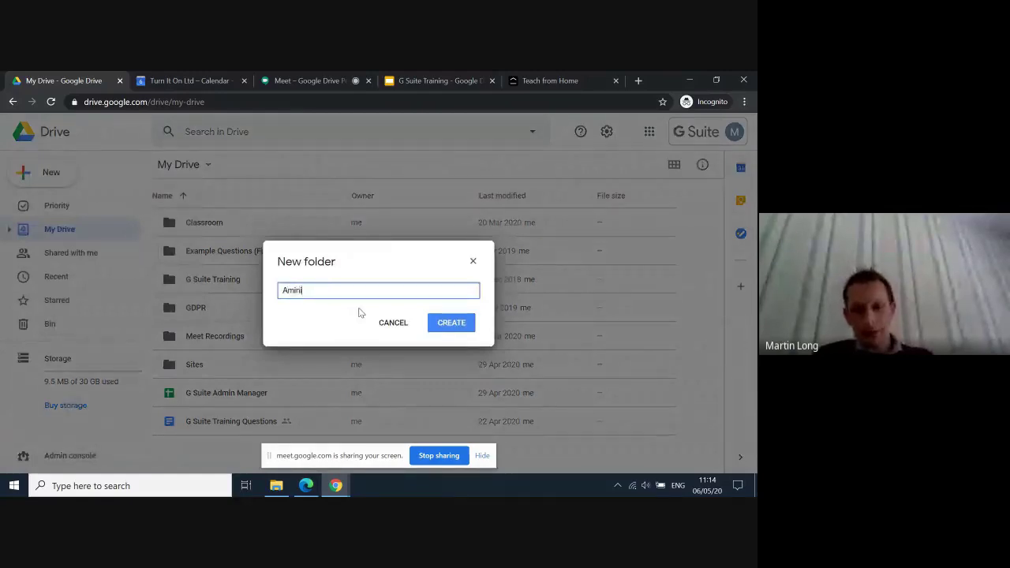
{"action": "type", "text": "strati"}
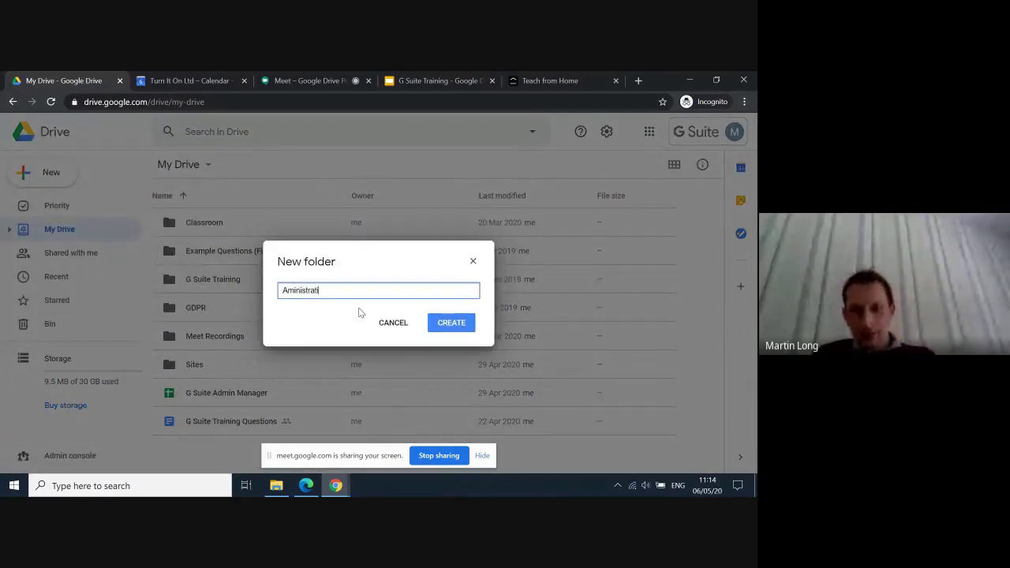
{"action": "type", "text": "on"}
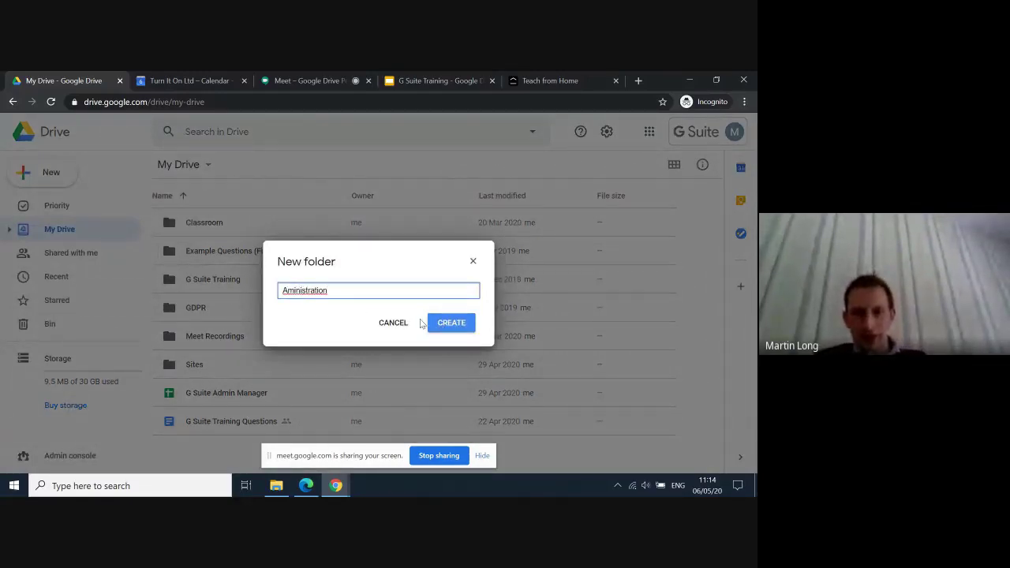
{"action": "key", "text": "BackSpace"}
{"action": "key", "text": "BackSpace"}
{"action": "key", "text": "BackSpace"}
{"action": "key", "text": "BackSpace"}
{"action": "key", "text": "BackSpace"}
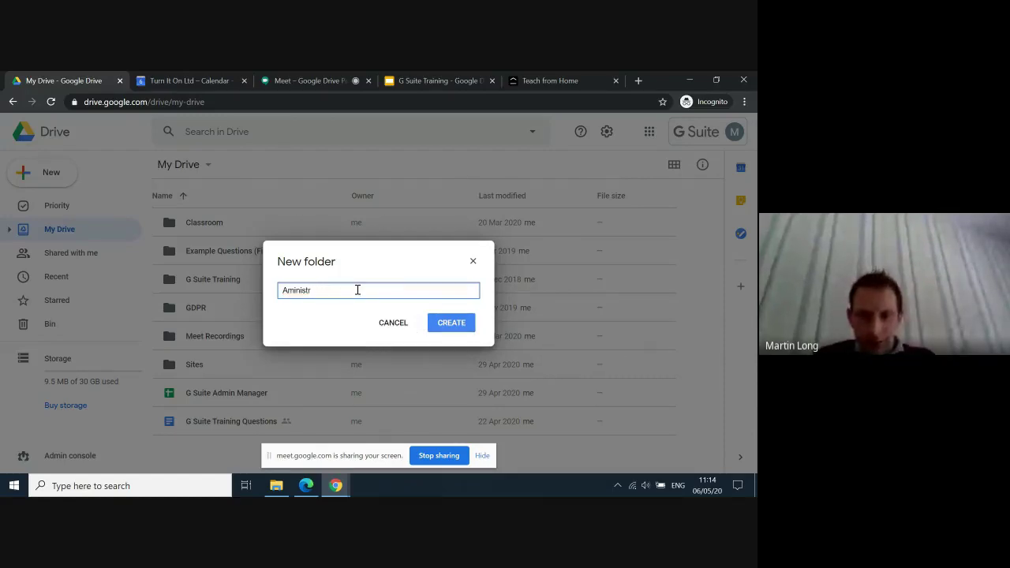
{"action": "key", "text": "BackSpace"}
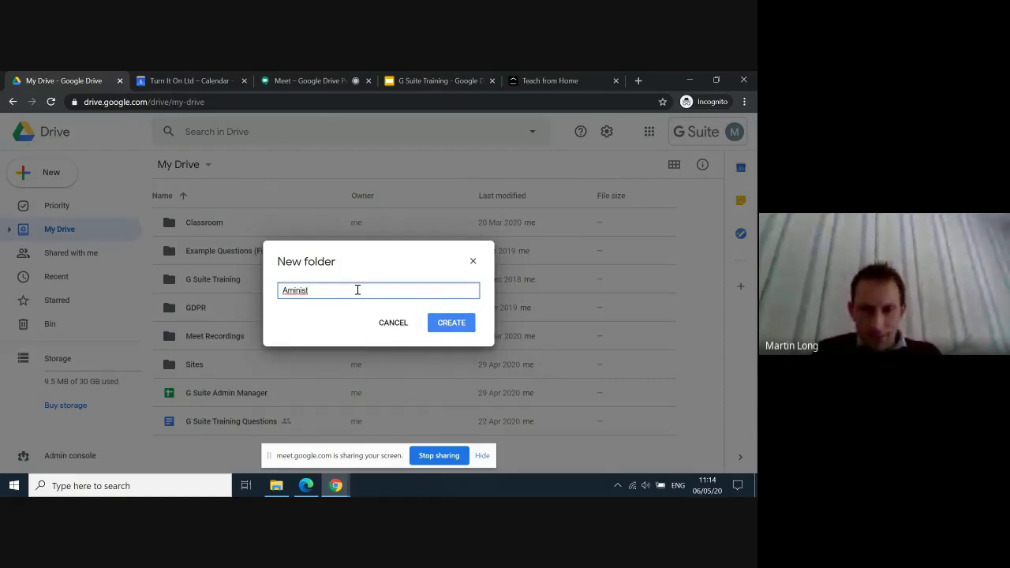
{"action": "type", "text": "ration"}
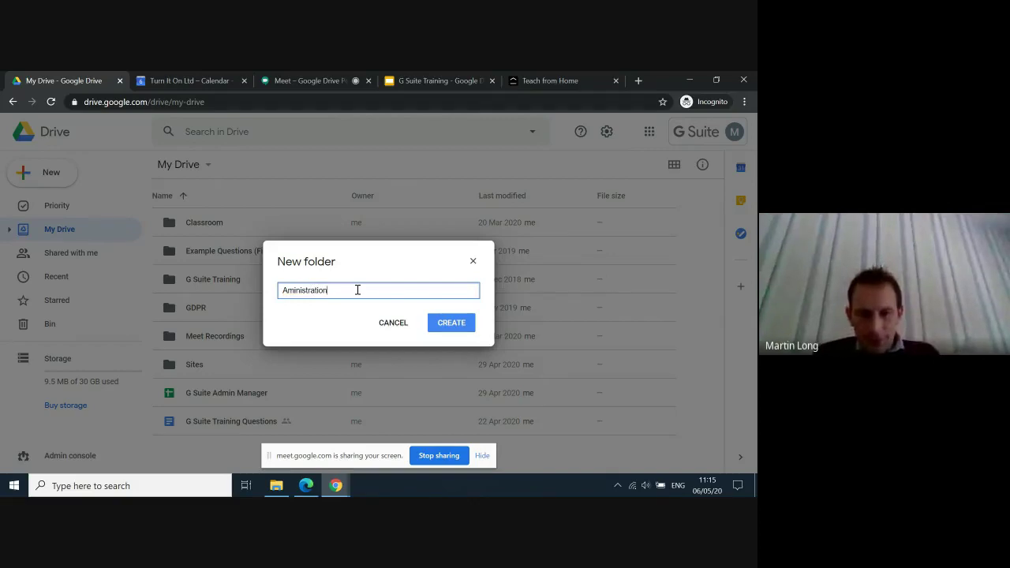
{"action": "right_click", "coordinate": [300, 287]}
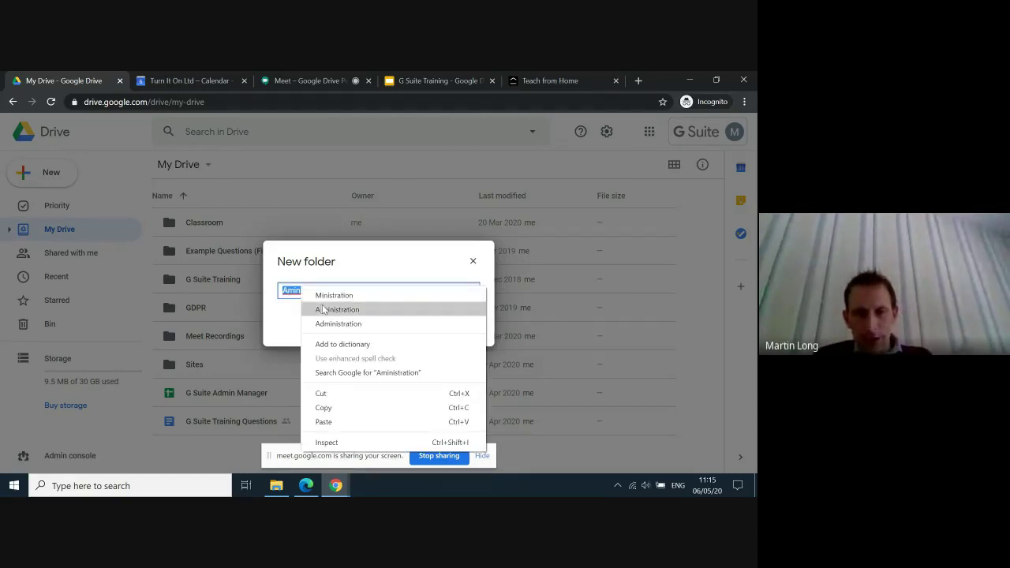
{"action": "left_click", "coordinate": [338, 324]}
{"action": "left_click", "coordinate": [292, 289]}
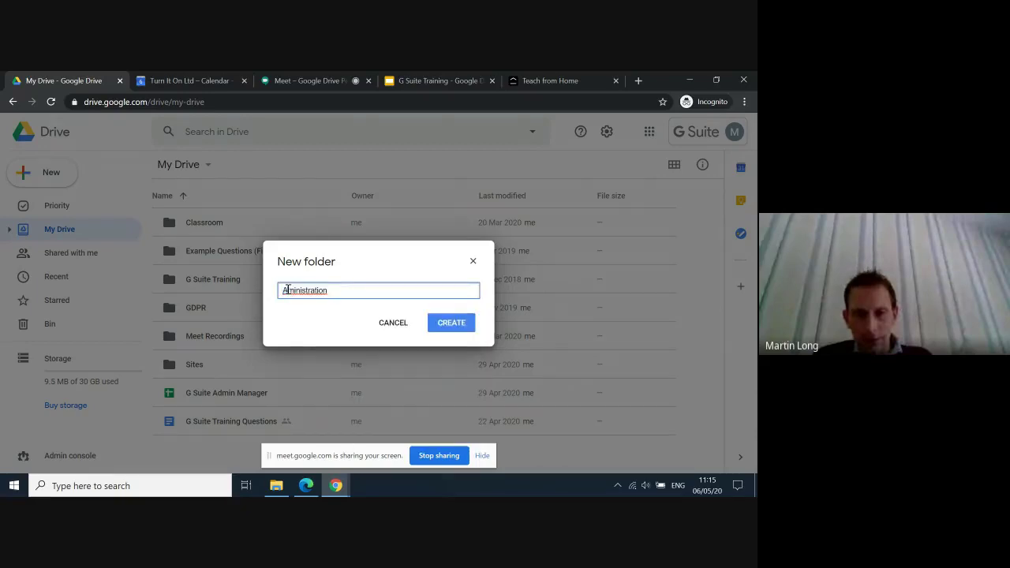
{"action": "type", "text": "d"}
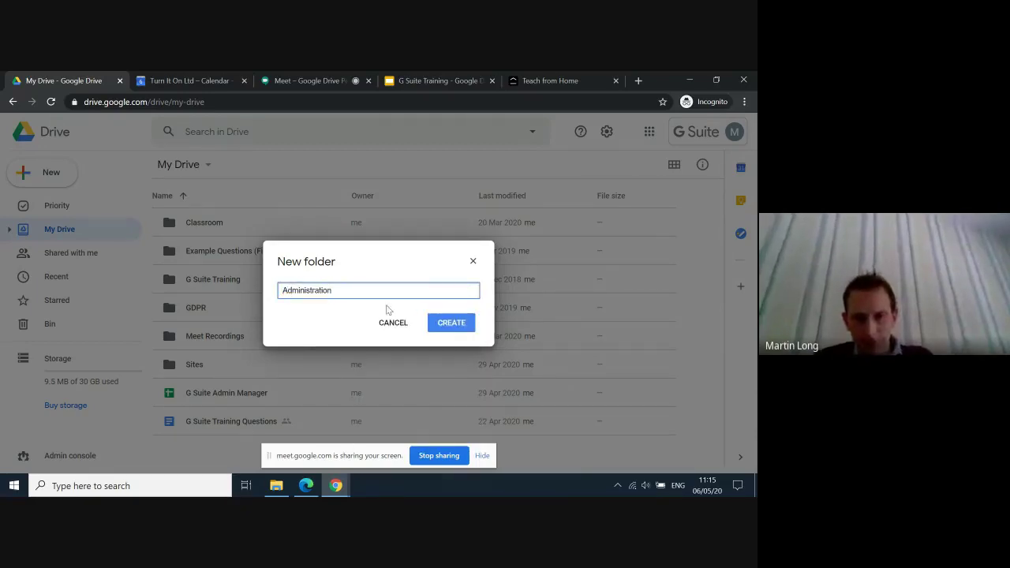
{"action": "left_click", "coordinate": [441, 330]}
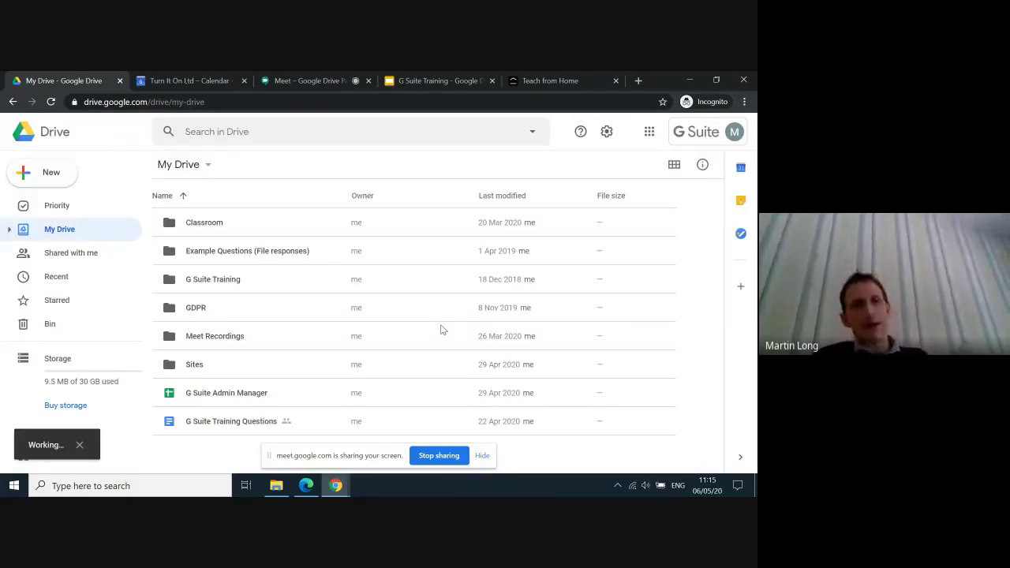
{"action": "double_click", "coordinate": [216, 222]}
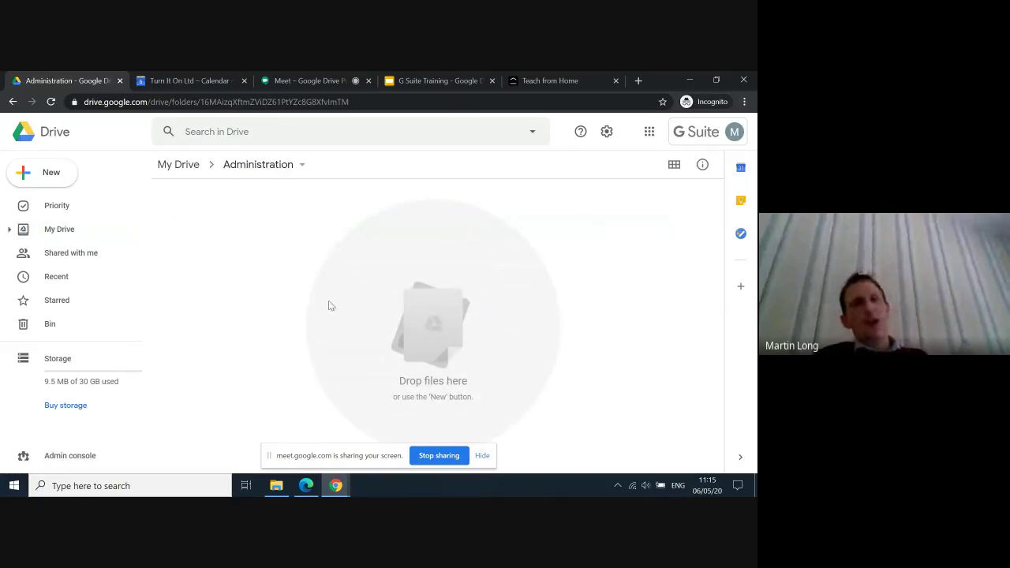
Step: Look at the Google Docs template gallery for a new document and close it to return to the Administration folder
{"action": "left_click", "coordinate": [51, 172]}
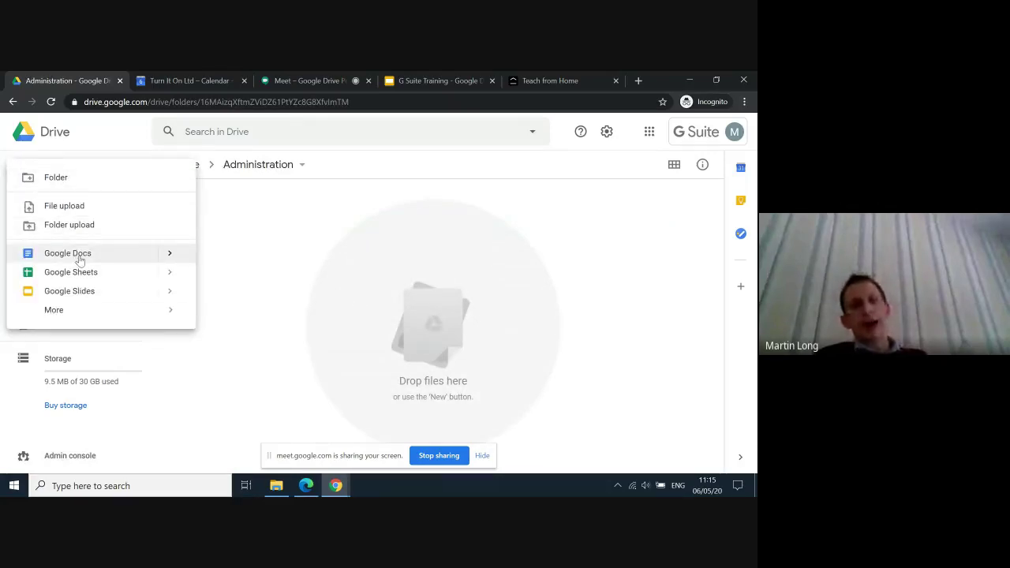
{"action": "left_click", "coordinate": [172, 262]}
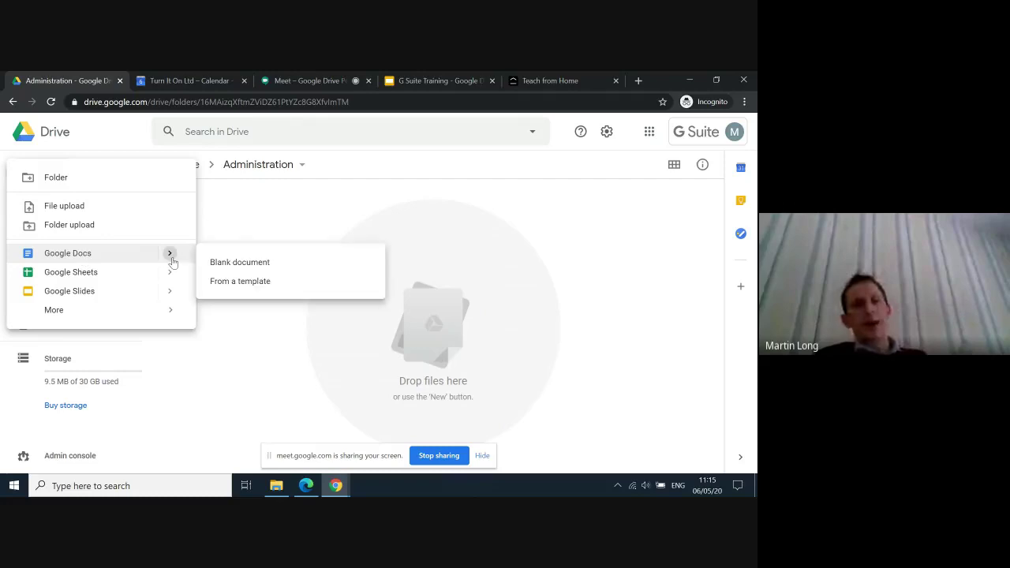
{"action": "left_click", "coordinate": [235, 281]}
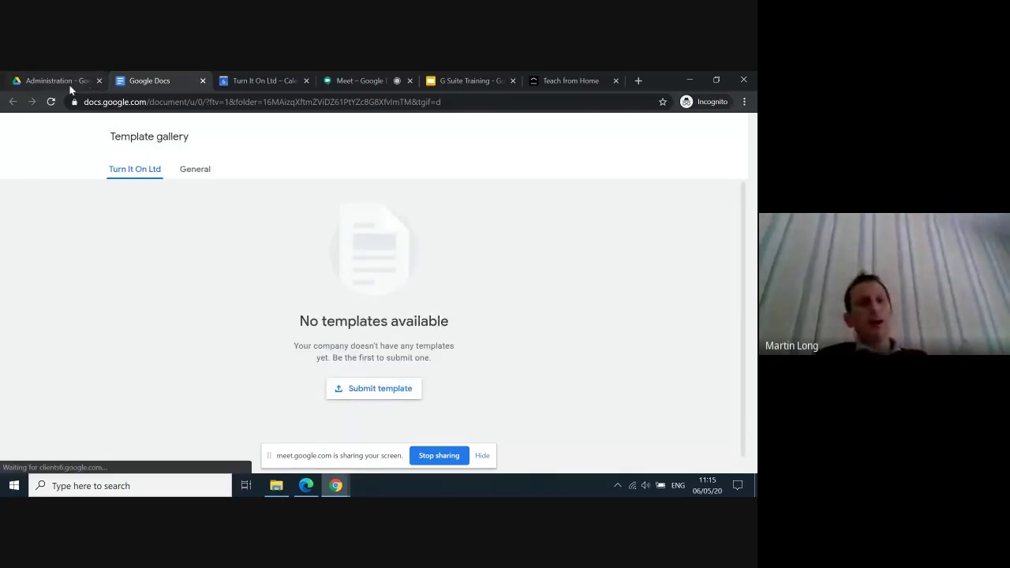
{"action": "left_click", "coordinate": [203, 82]}
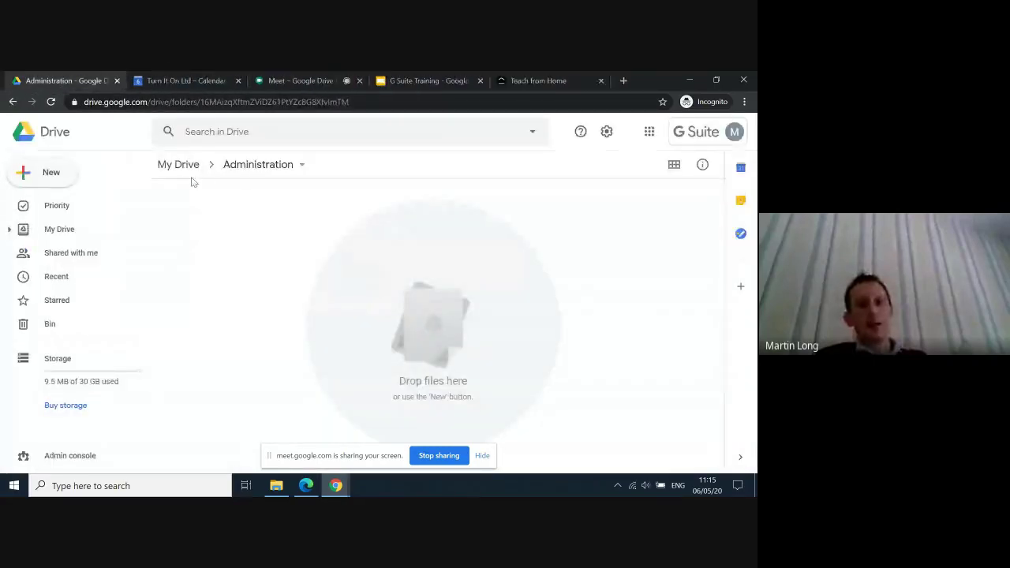
Step: Create a blank Google Docs document in the Administration folder and enter the lines "Depart Meeting" and "Maths meeting agenda"
{"action": "left_click", "coordinate": [29, 176]}
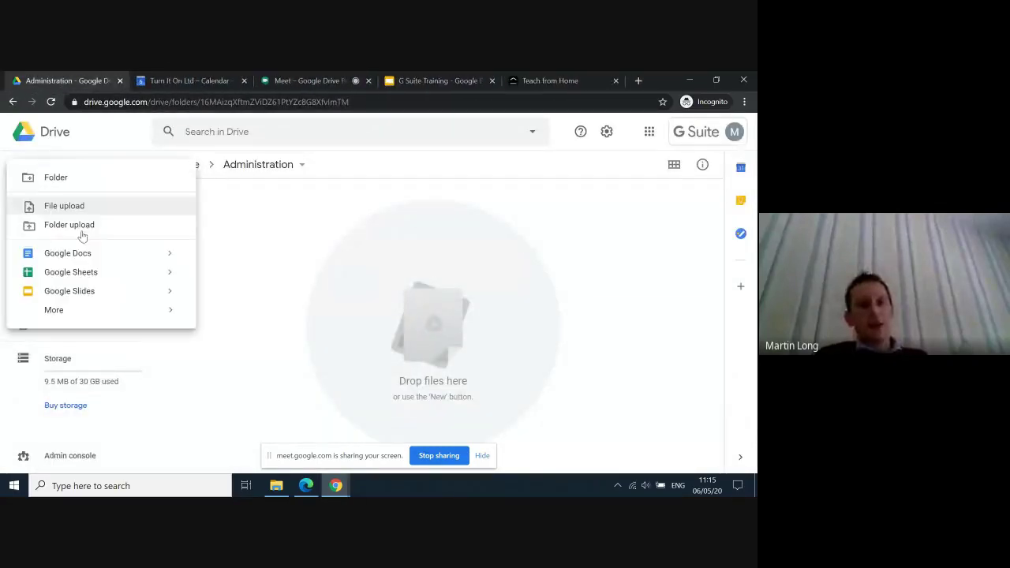
{"action": "mouse_move", "coordinate": [169, 254]}
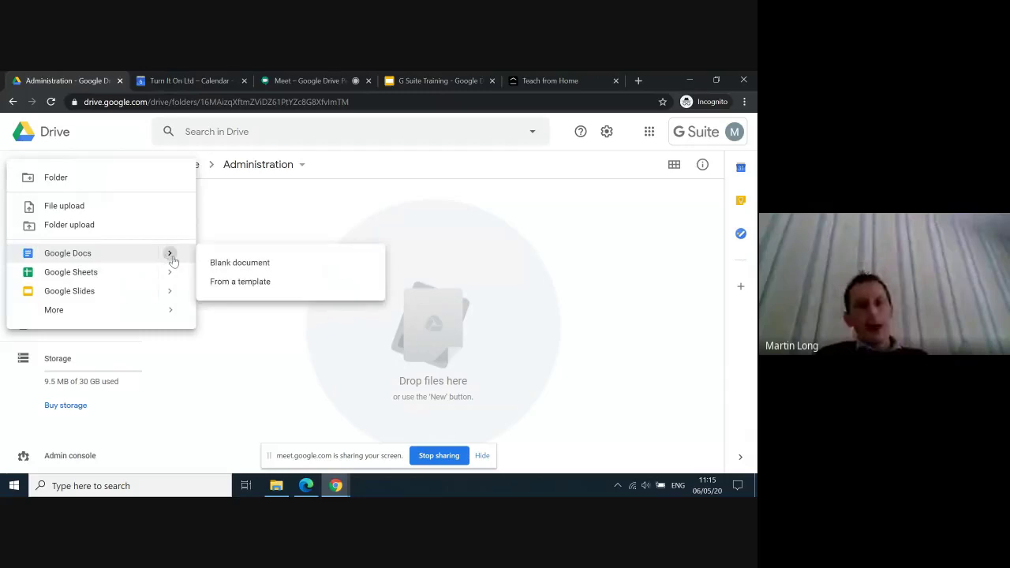
{"action": "left_click", "coordinate": [226, 265]}
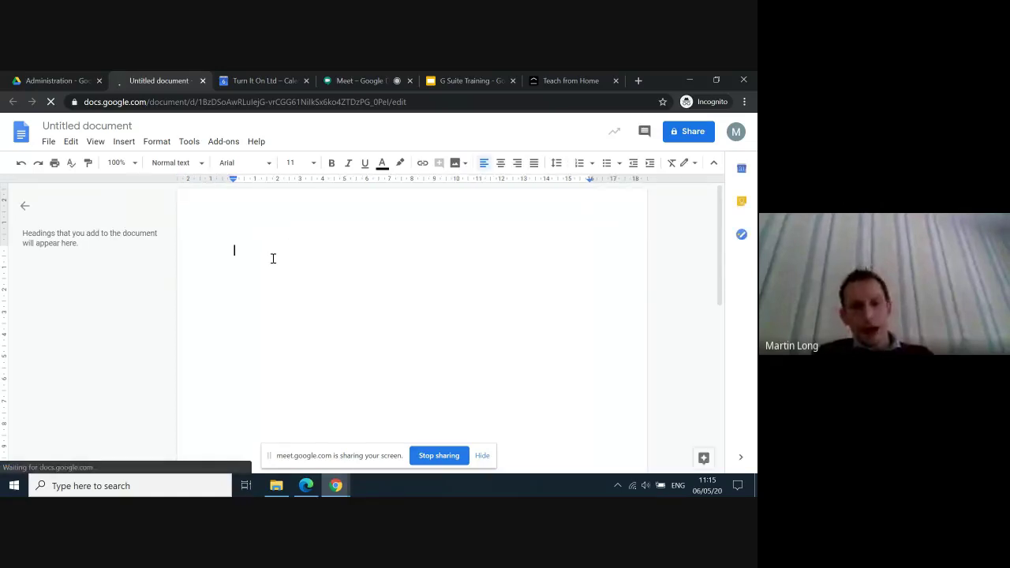
{"action": "type", "text": "Depa"}
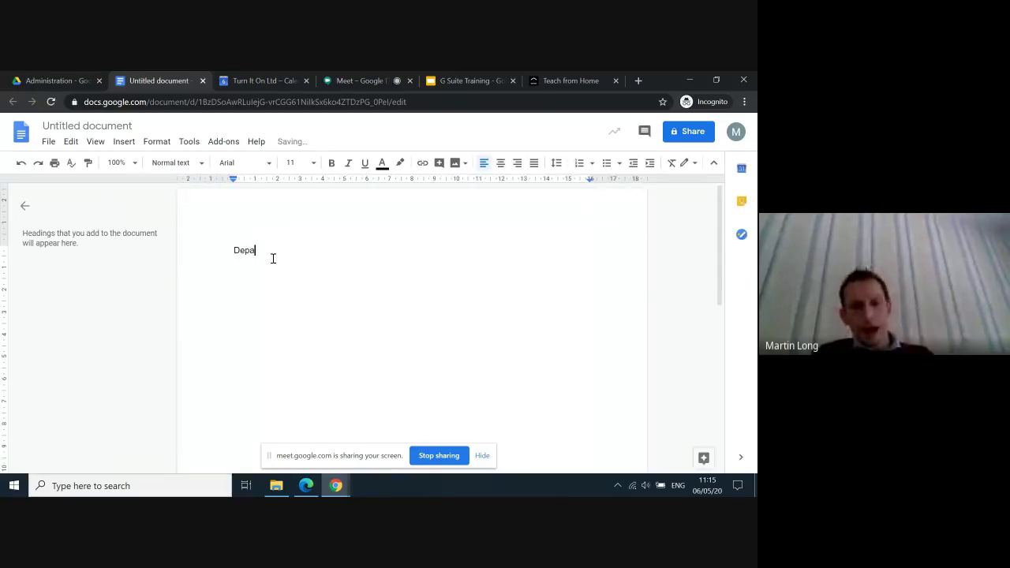
{"action": "type", "text": "rt Meeting"}
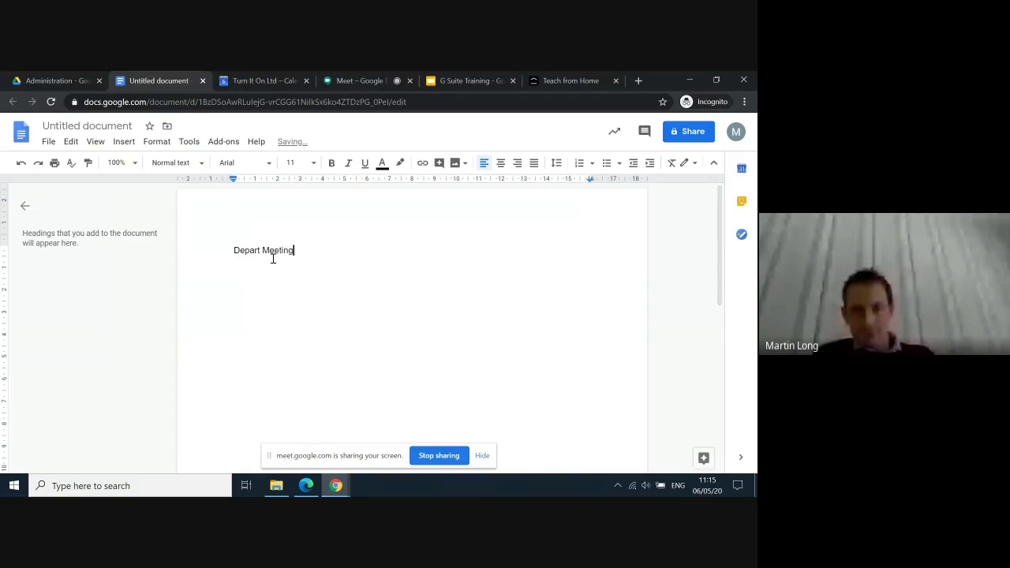
{"action": "key", "text": "Return"}
{"action": "type", "text": "Maths meet"}
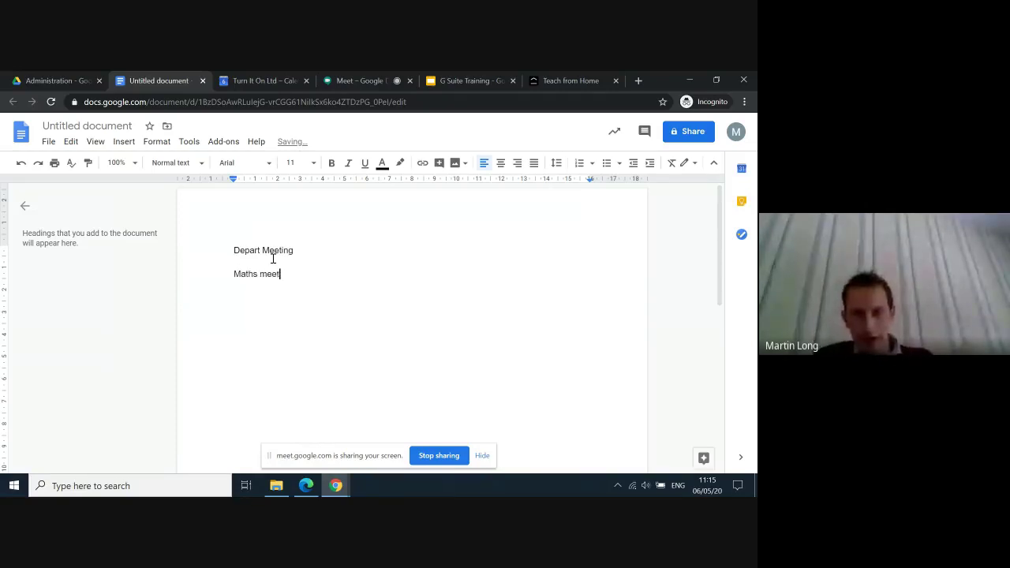
{"action": "type", "text": "ing agenda"}
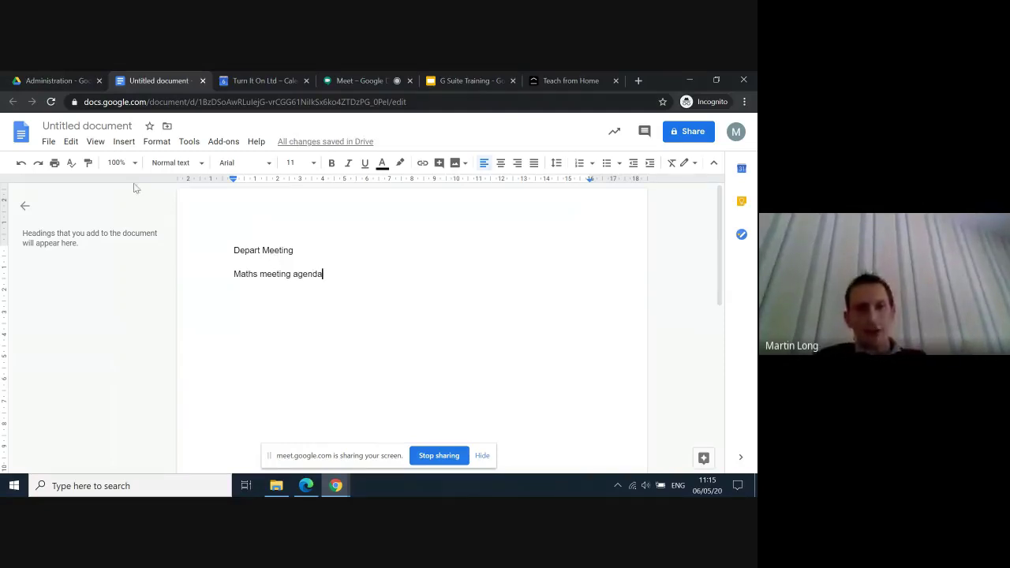
Step: Rename the document as Depart Meeting 06.05.20 and return to the document text
{"action": "left_click", "coordinate": [133, 126]}
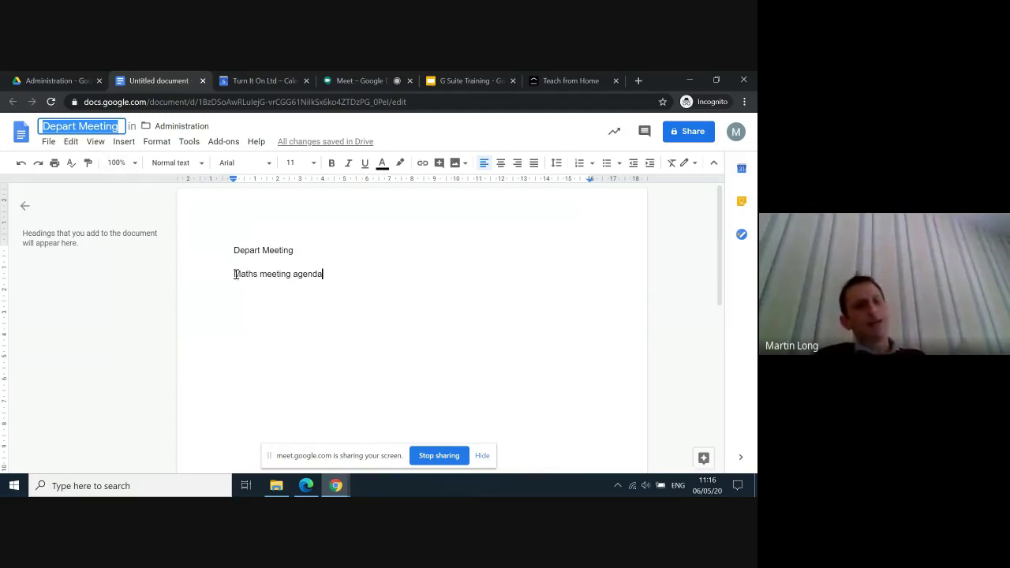
{"action": "left_click", "coordinate": [118, 128]}
{"action": "key", "text": "Return"}
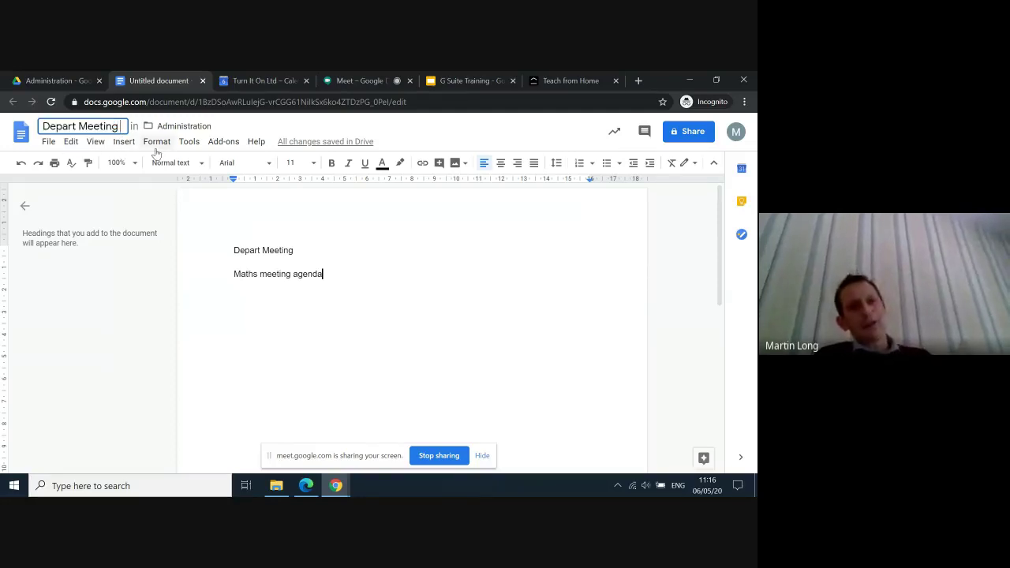
{"action": "type", "text": "0"}
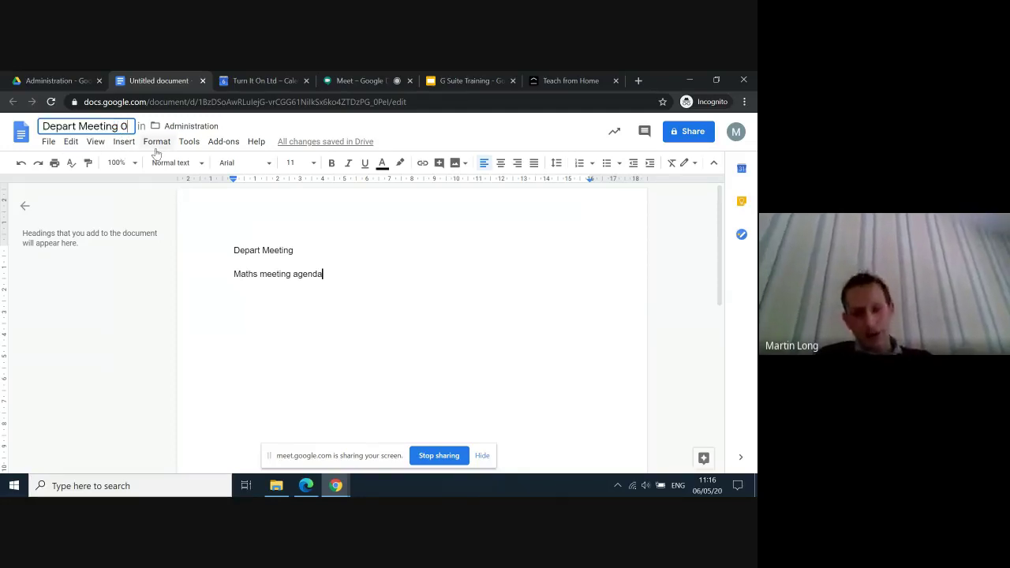
{"action": "type", "text": "6.05.20"}
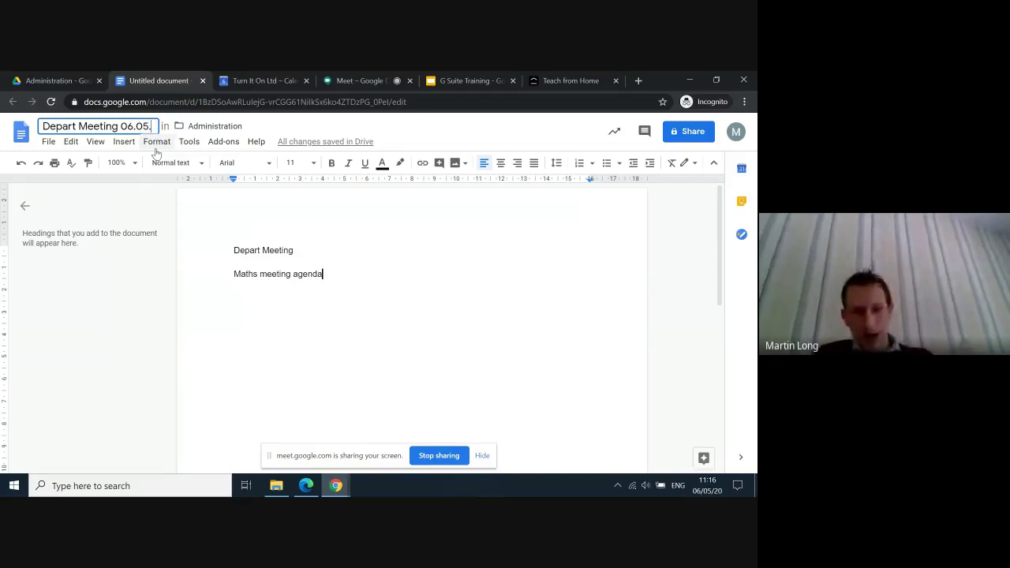
{"action": "left_click", "coordinate": [314, 357]}
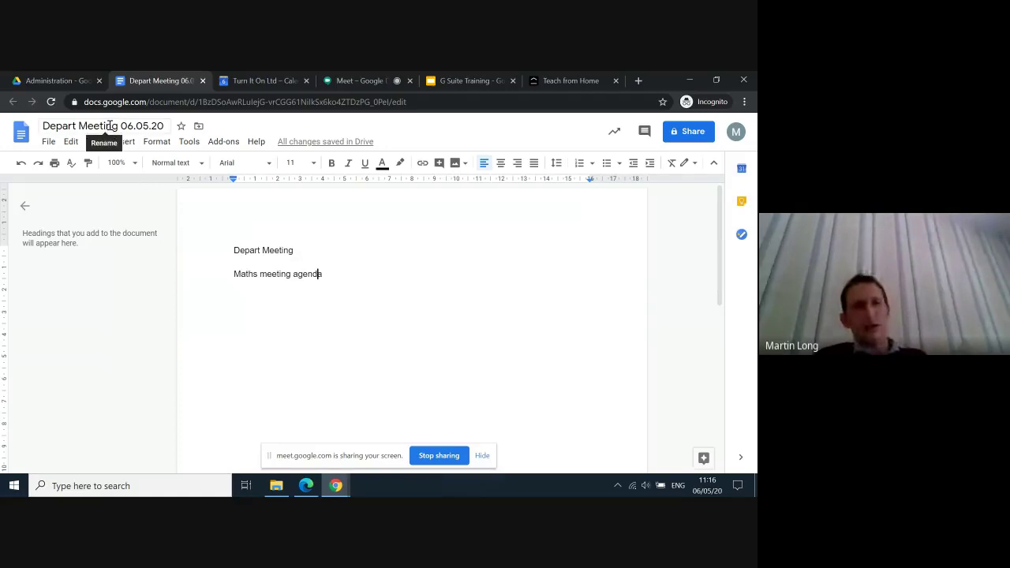
{"action": "left_click", "coordinate": [308, 253]}
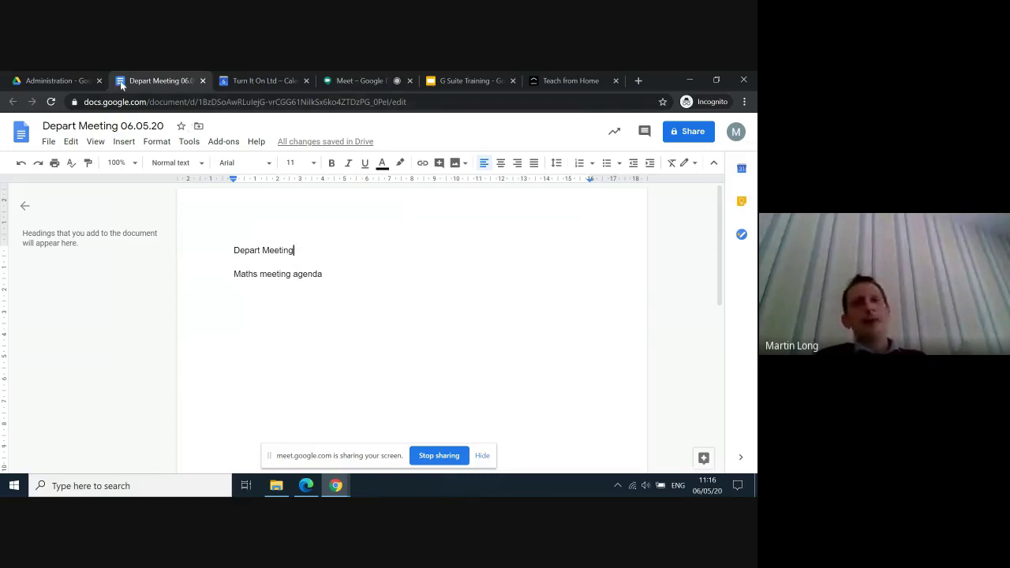
Step: Close the Depart Meeting 06.05.20 document and return to the Administration folder in Drive
{"action": "left_click", "coordinate": [51, 81]}
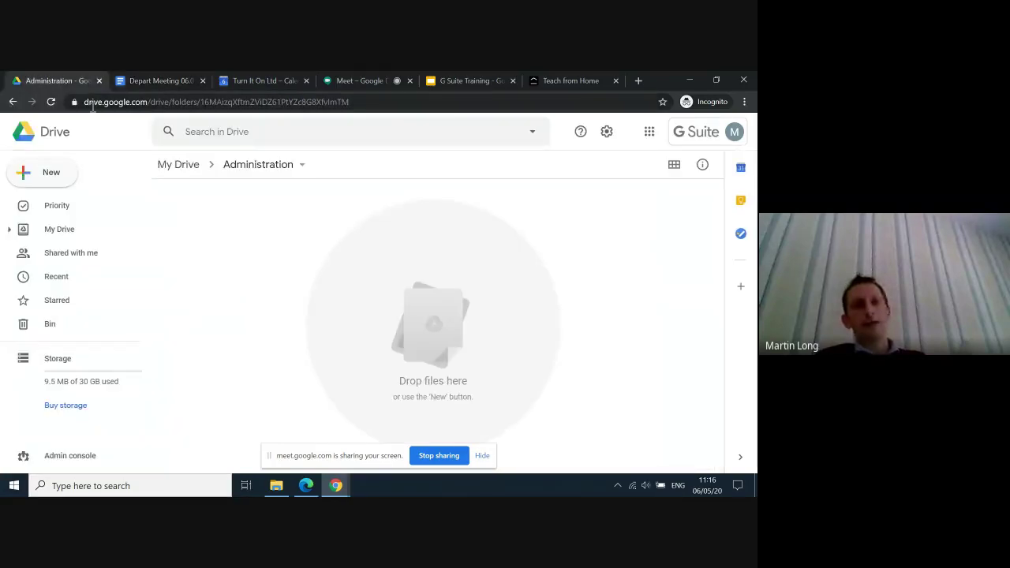
{"action": "left_click", "coordinate": [162, 82]}
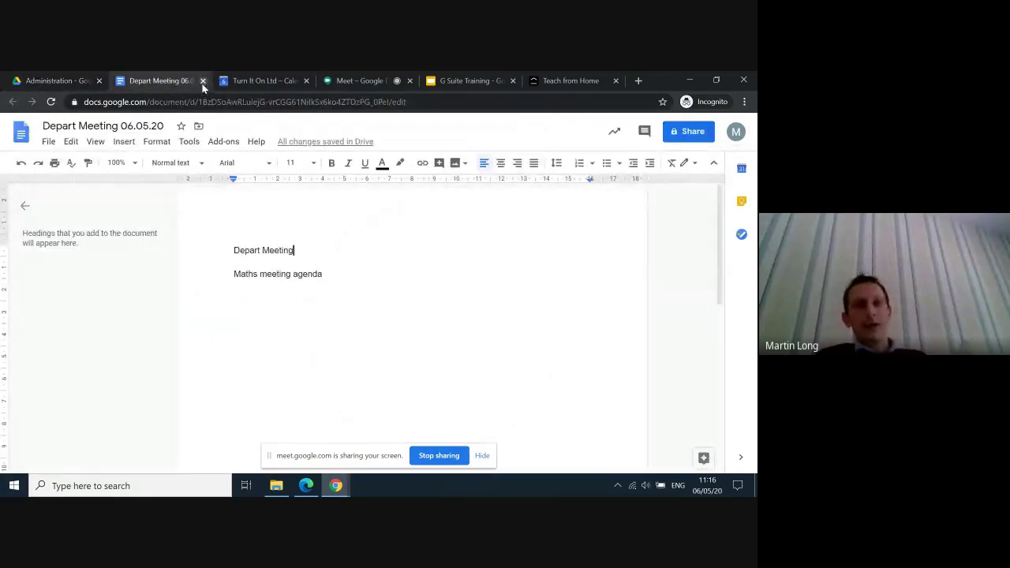
{"action": "left_click", "coordinate": [203, 81]}
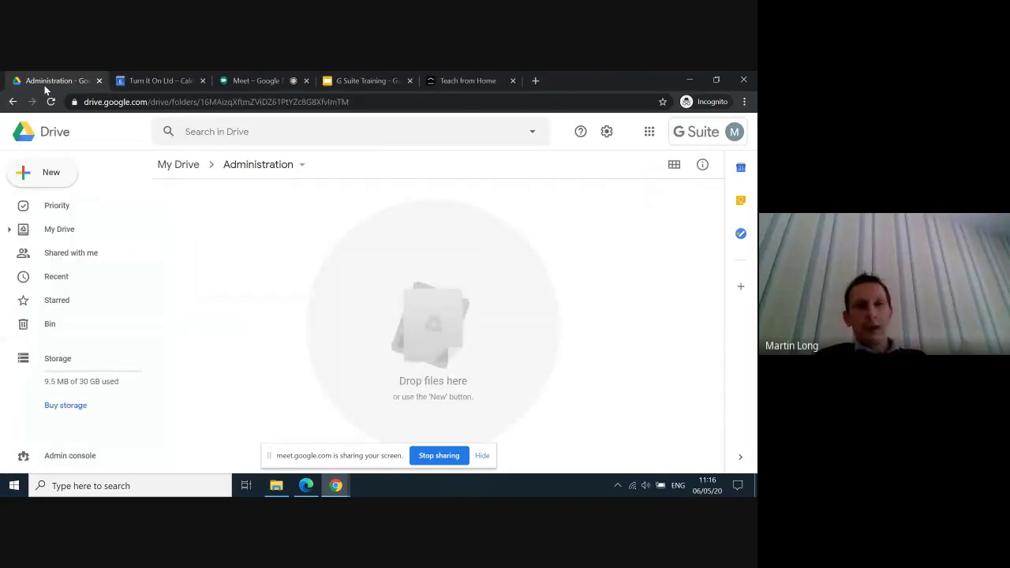
Step: Go back to My Drive and reopen the Administration folder to check for the new document
{"action": "left_click", "coordinate": [180, 165]}
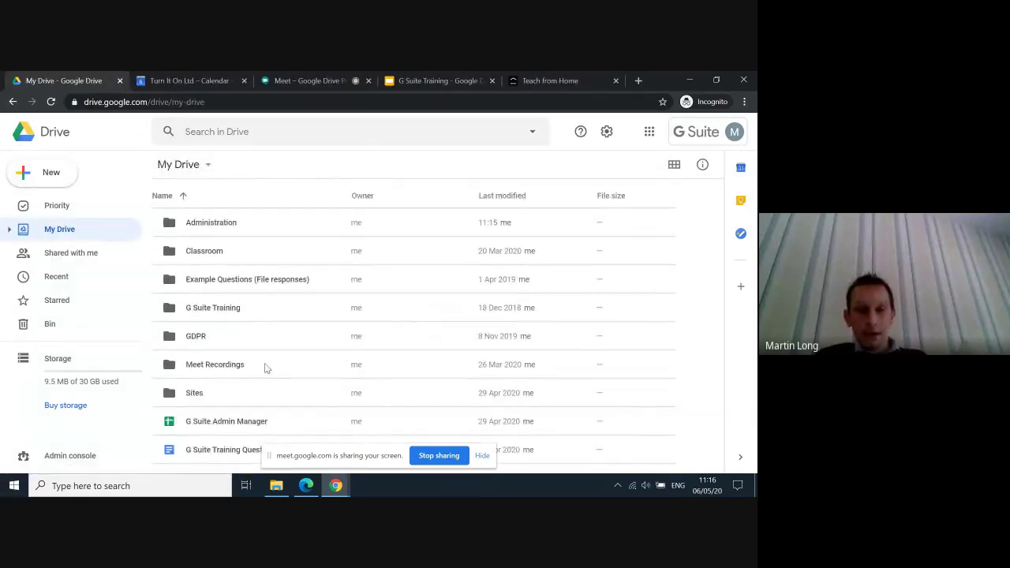
{"action": "left_click", "coordinate": [213, 228]}
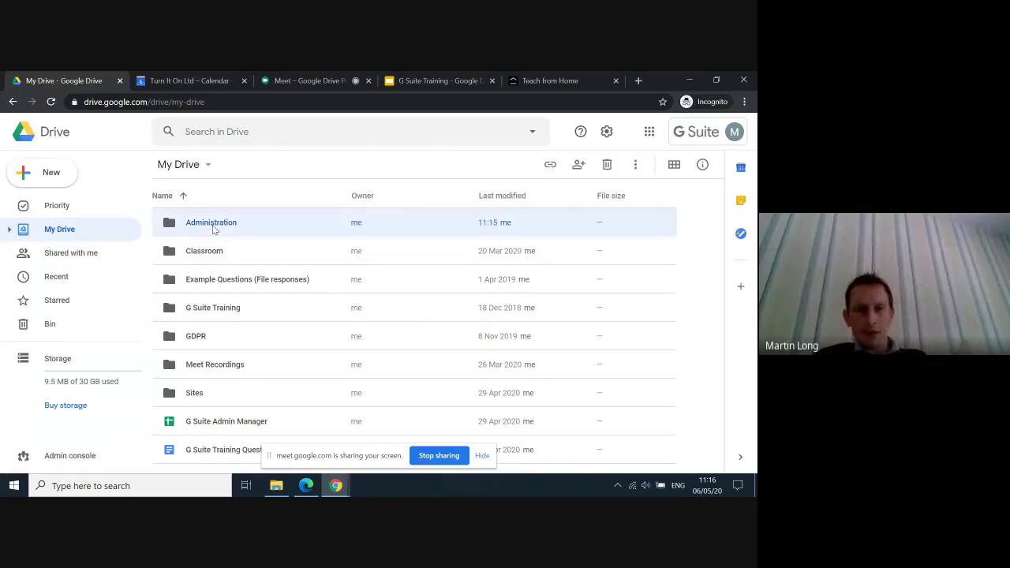
{"action": "double_click", "coordinate": [213, 228]}
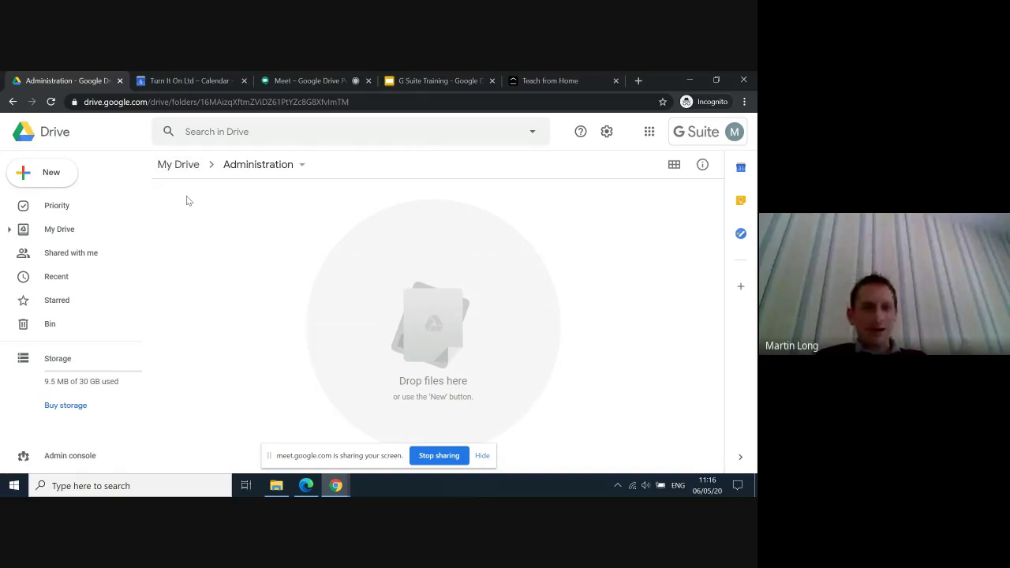
Step: Reload the Administration folder, open the Depart Meeting 06.05.20 document to view it, and return to the folder in Drive
{"action": "left_click", "coordinate": [51, 103]}
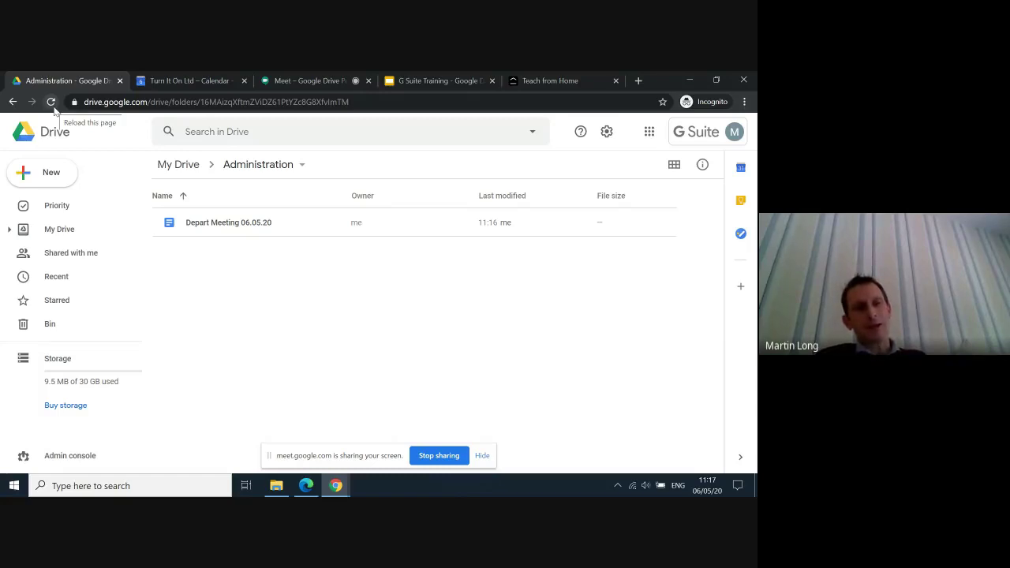
{"action": "left_click", "coordinate": [218, 227]}
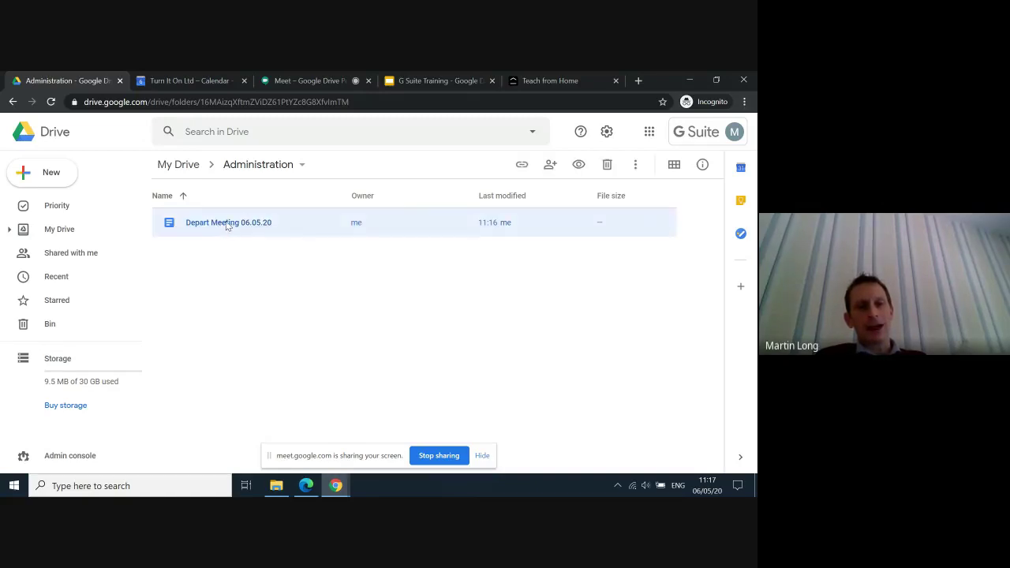
{"action": "double_click", "coordinate": [227, 226]}
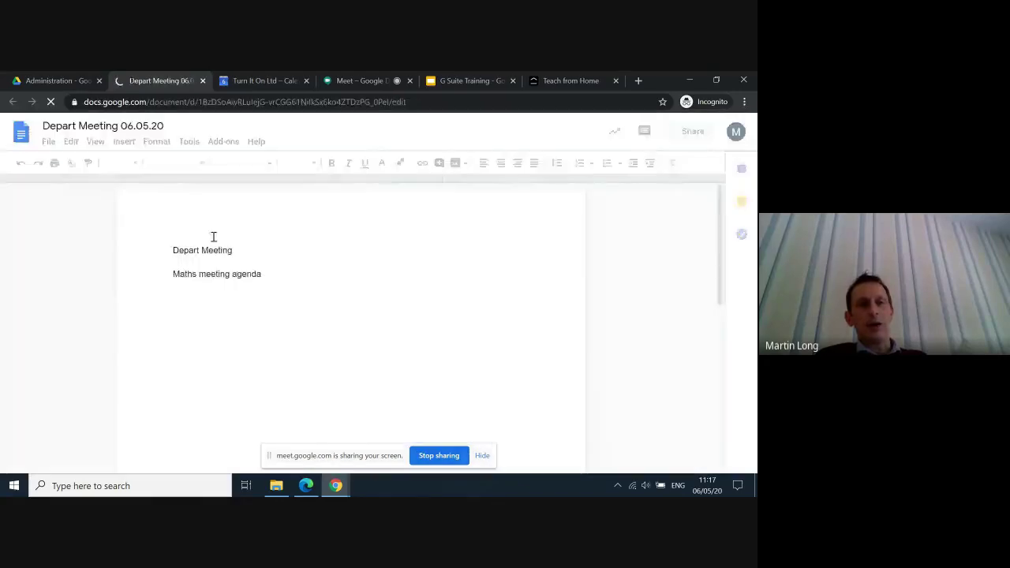
{"action": "key", "text": "ctrl+1"}
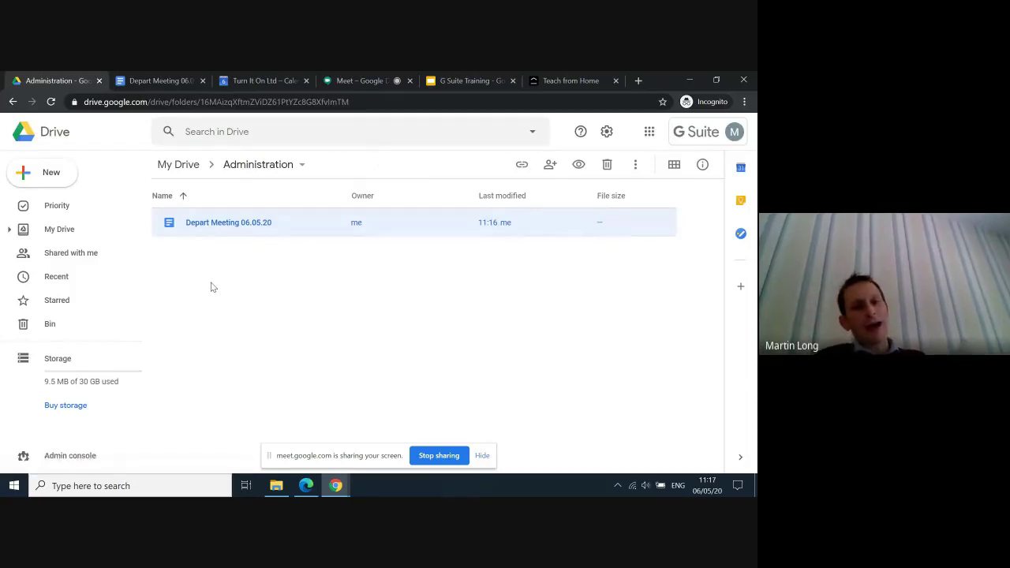
Step: Upload the Chromebooks - Privacy & Security PDF from the computer's Downloads folder into the Administration folder using File Explorer
{"action": "left_click", "coordinate": [277, 487]}
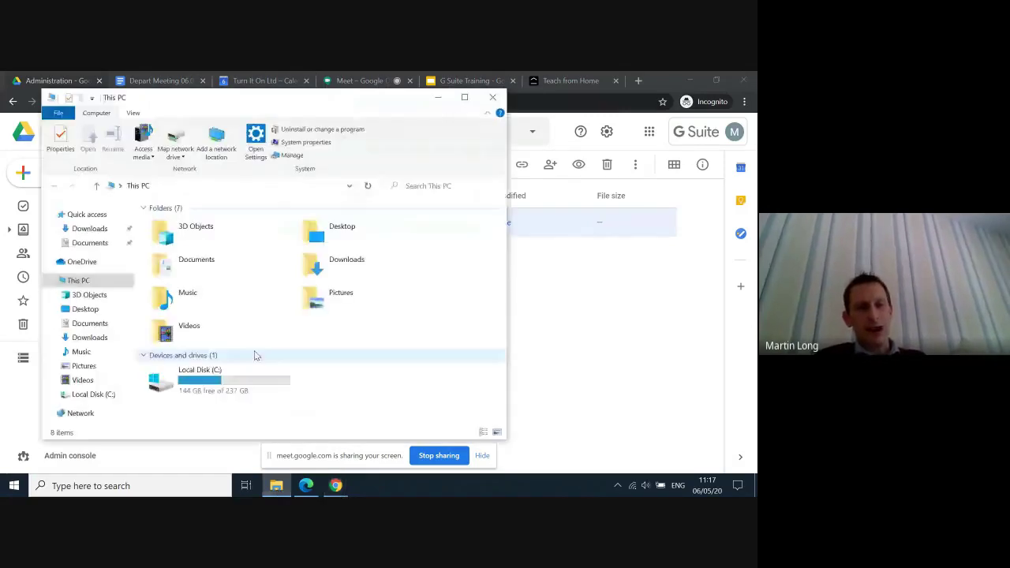
{"action": "double_click", "coordinate": [332, 262]}
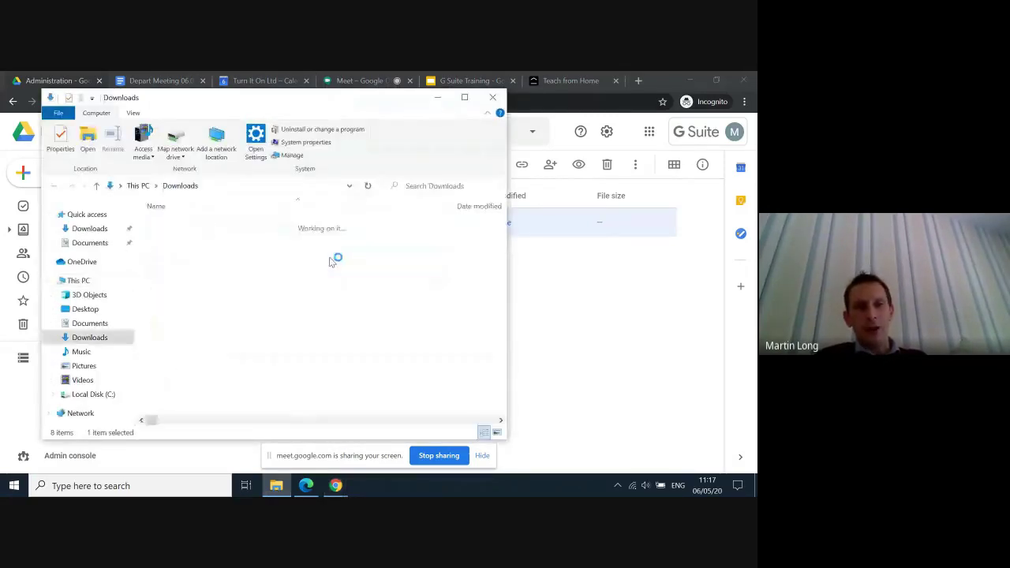
{"action": "left_click", "coordinate": [331, 263]}
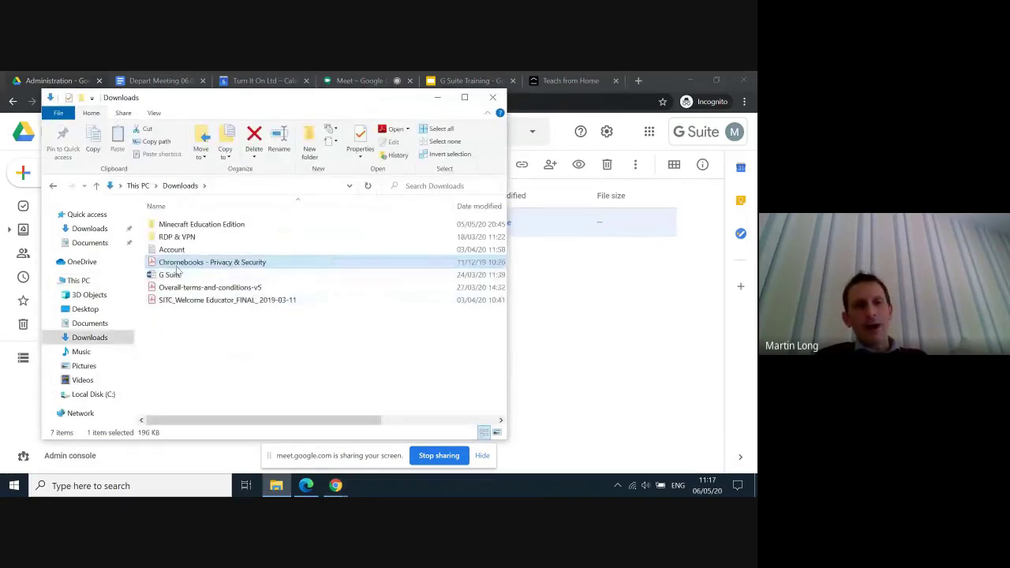
{"action": "left_click_drag", "start_coordinate": [178, 265], "coordinate": [577, 357]}
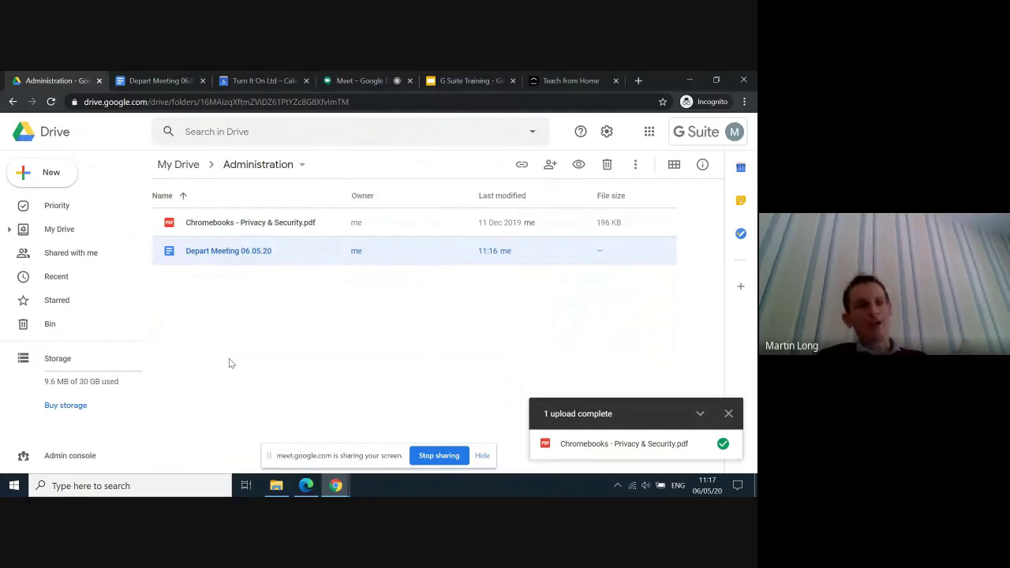
{"action": "left_click", "coordinate": [276, 486]}
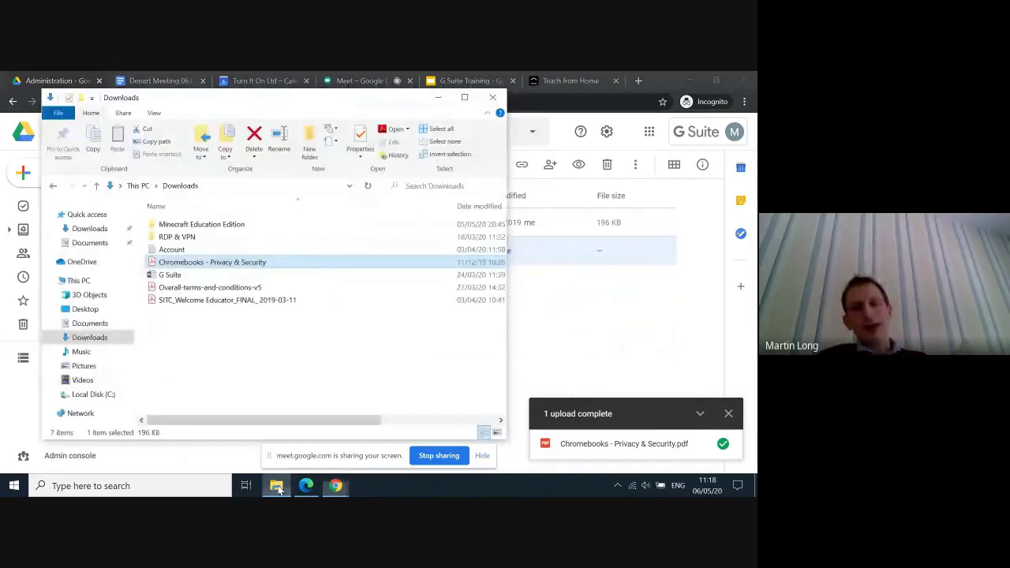
{"action": "left_click", "coordinate": [276, 486]}
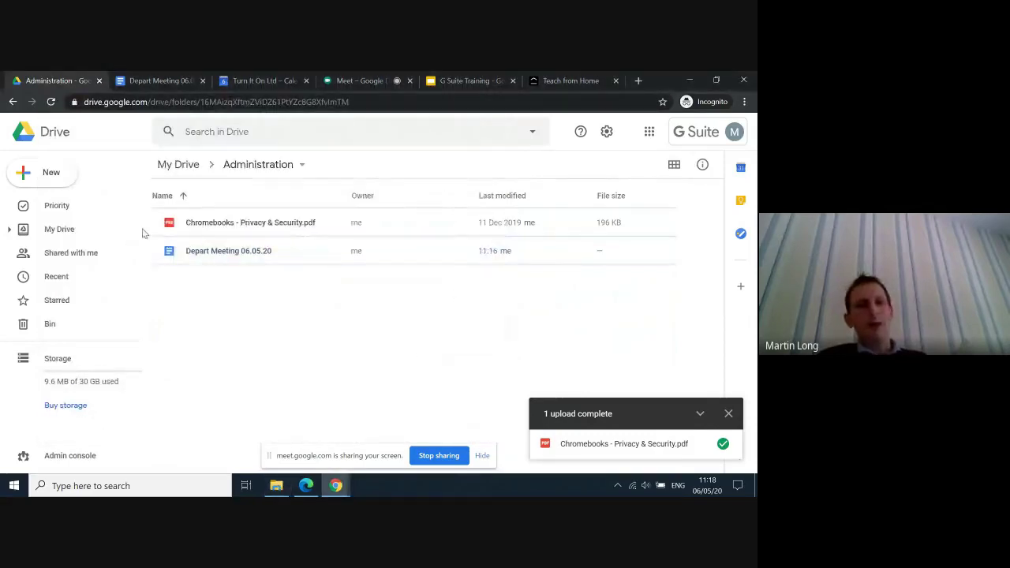
{"action": "left_click", "coordinate": [55, 175]}
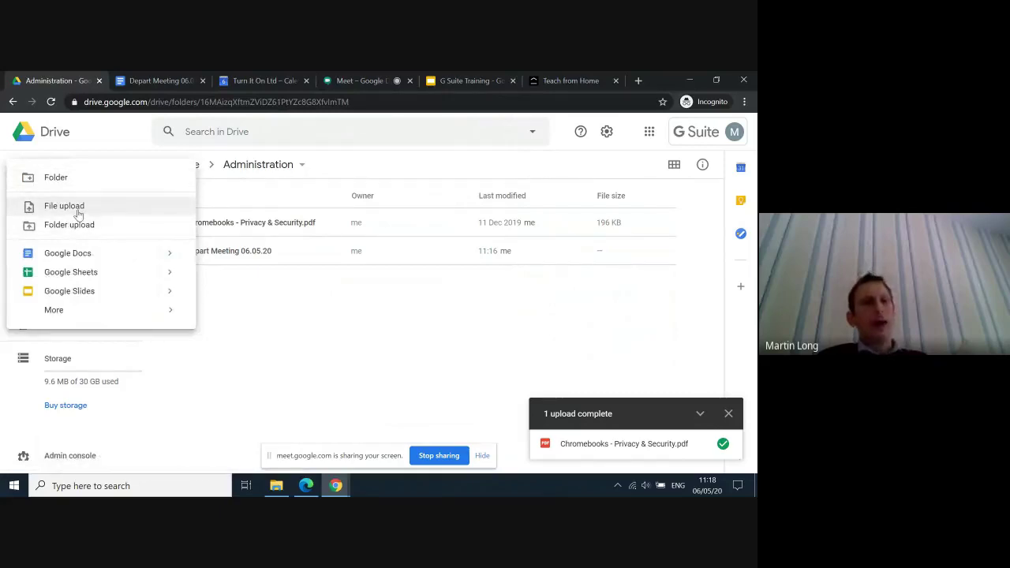
{"action": "left_click", "coordinate": [79, 213]}
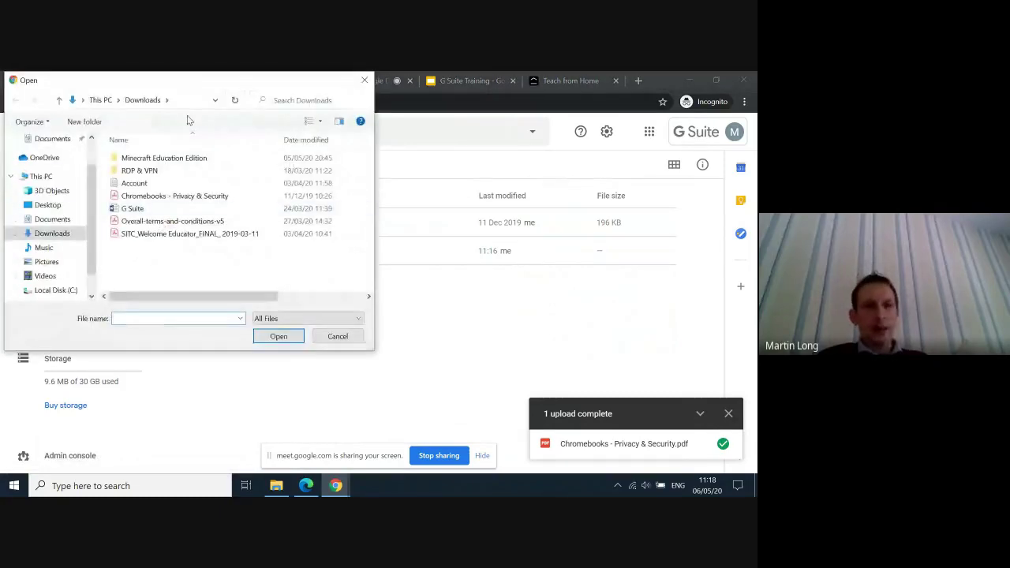
{"action": "left_click", "coordinate": [150, 234]}
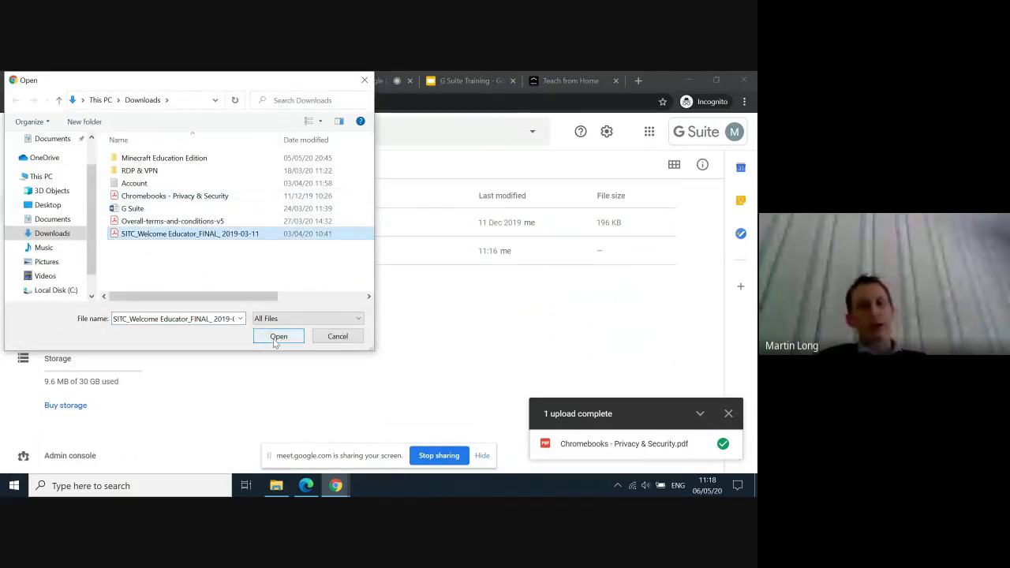
{"action": "left_click", "coordinate": [345, 340]}
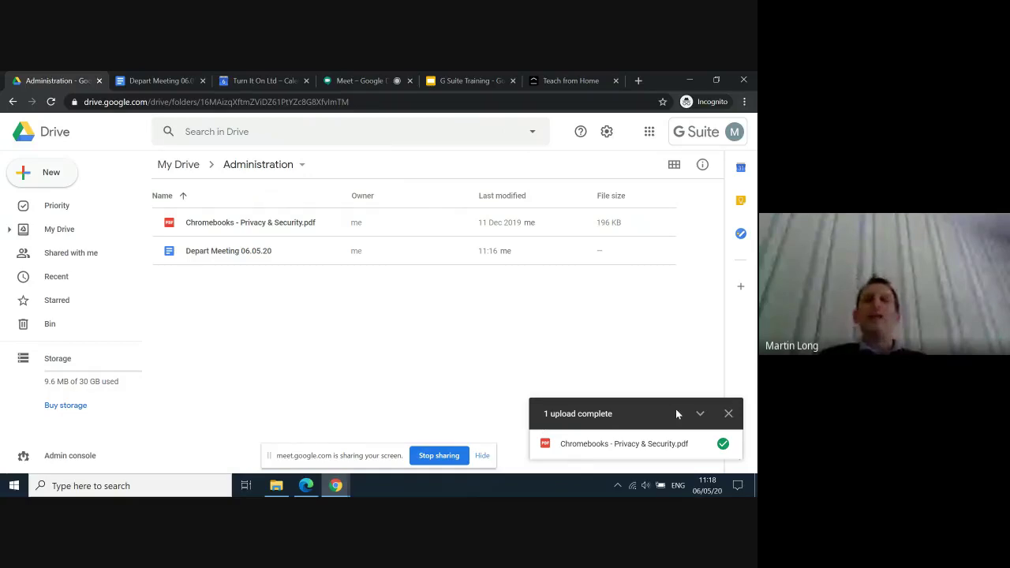
Step: Dismiss the upload notification, review the options for creating new items, and view the Depart Meeting 06.05.20 document before returning to Drive
{"action": "left_click", "coordinate": [729, 415]}
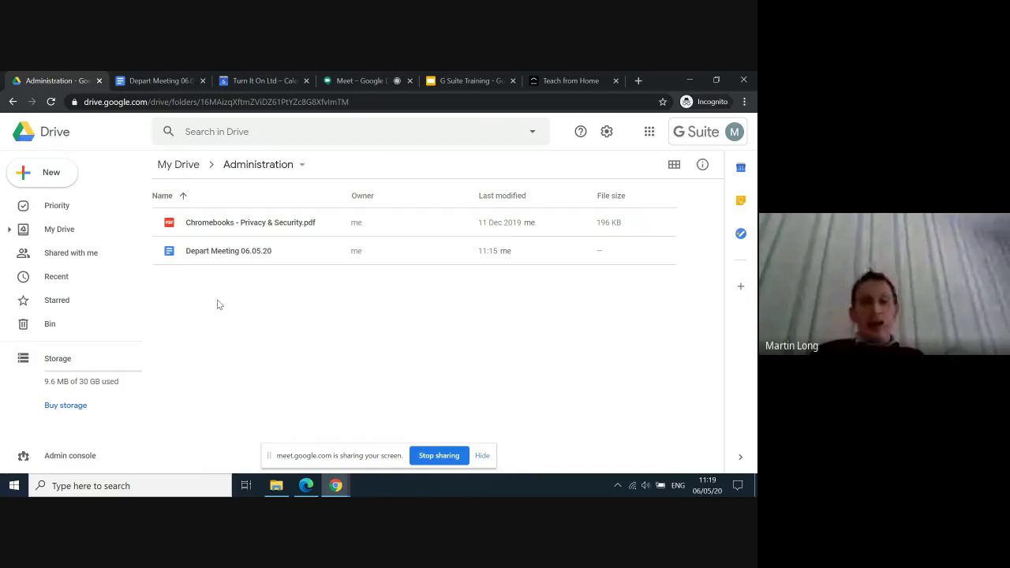
{"action": "left_click", "coordinate": [49, 173]}
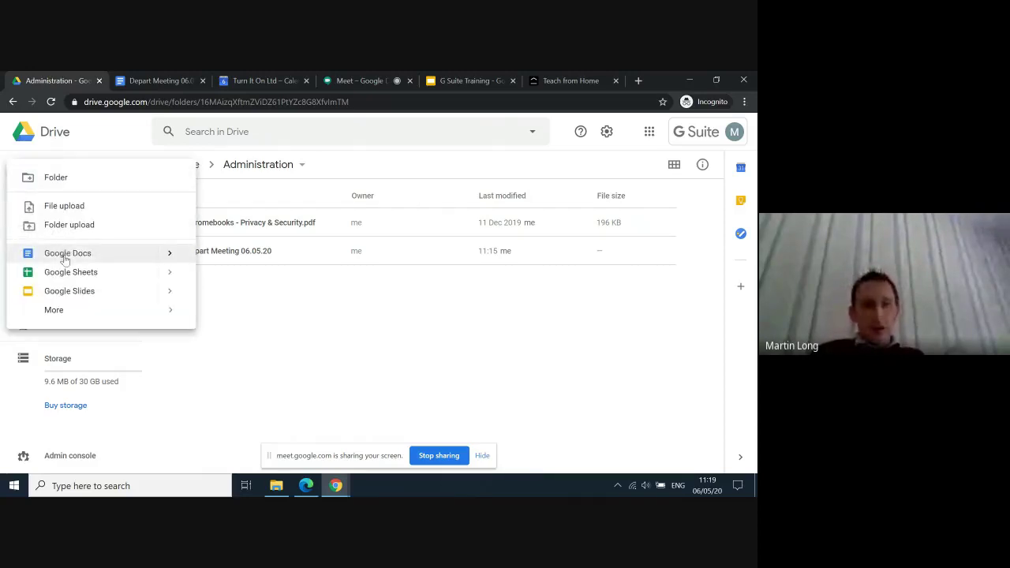
{"action": "left_click", "coordinate": [277, 327]}
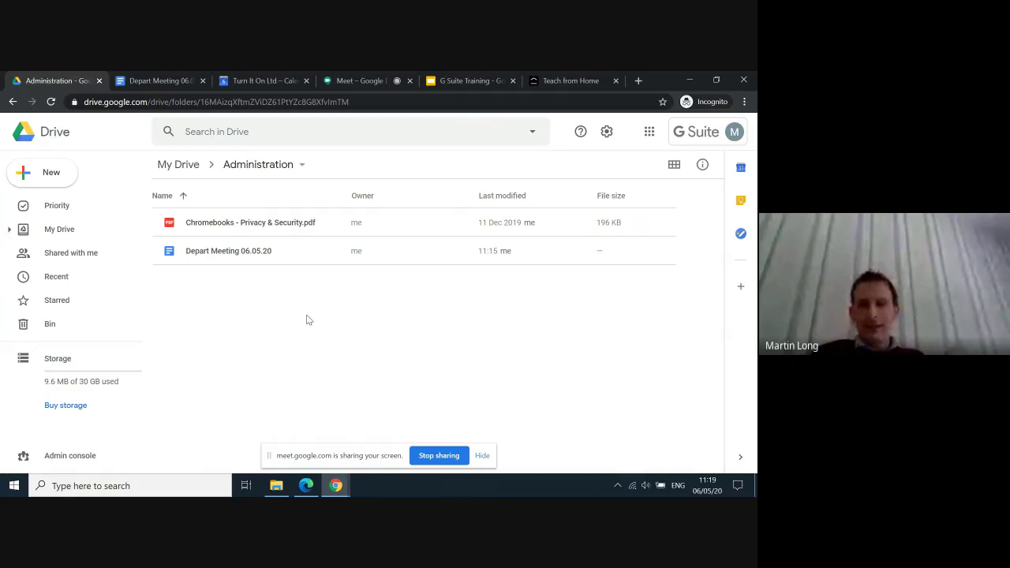
{"action": "left_click", "coordinate": [134, 79]}
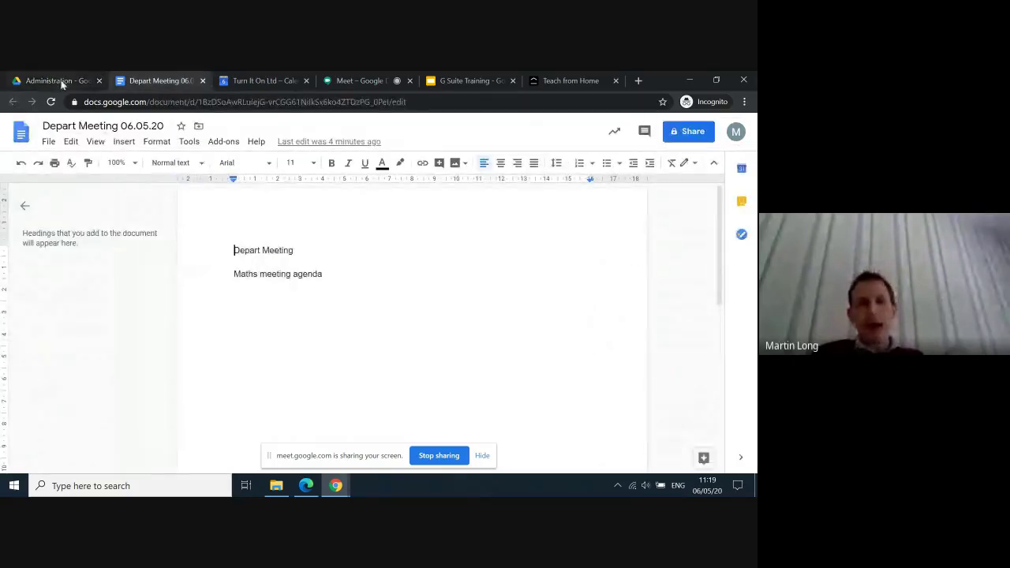
{"action": "left_click", "coordinate": [61, 80]}
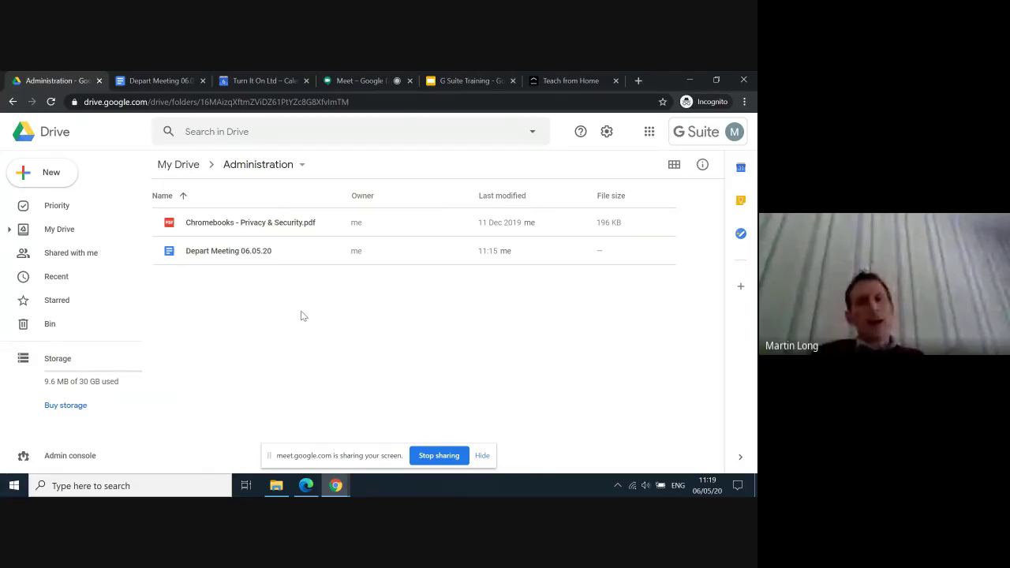
{"action": "left_click", "coordinate": [277, 486]}
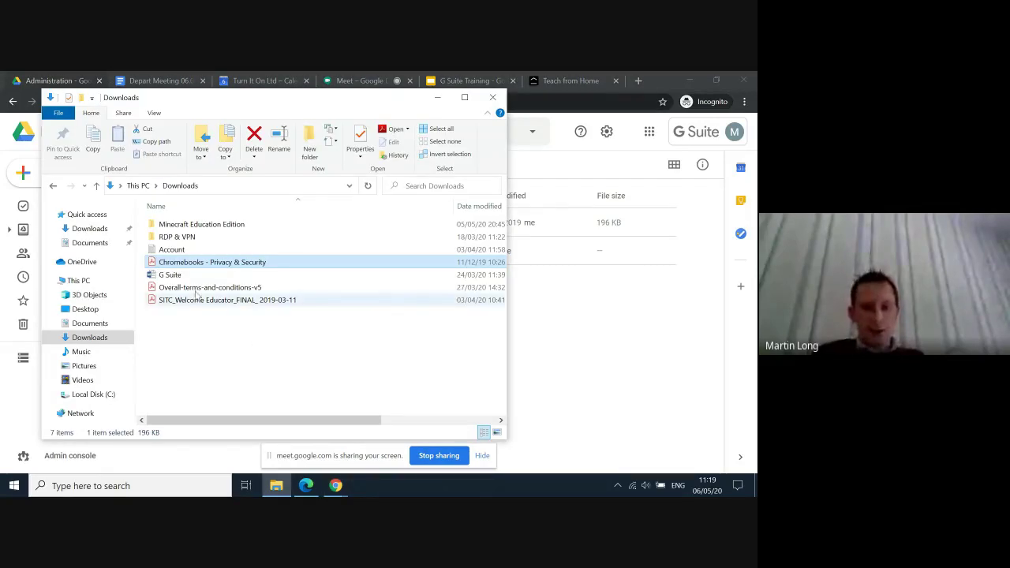
{"action": "left_click", "coordinate": [174, 276]}
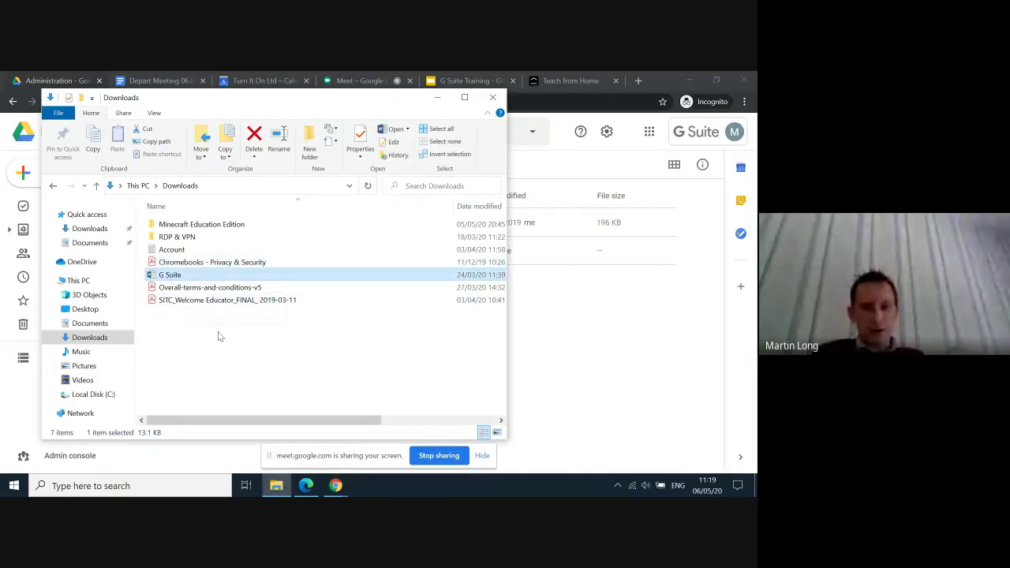
{"action": "left_click", "coordinate": [275, 488]}
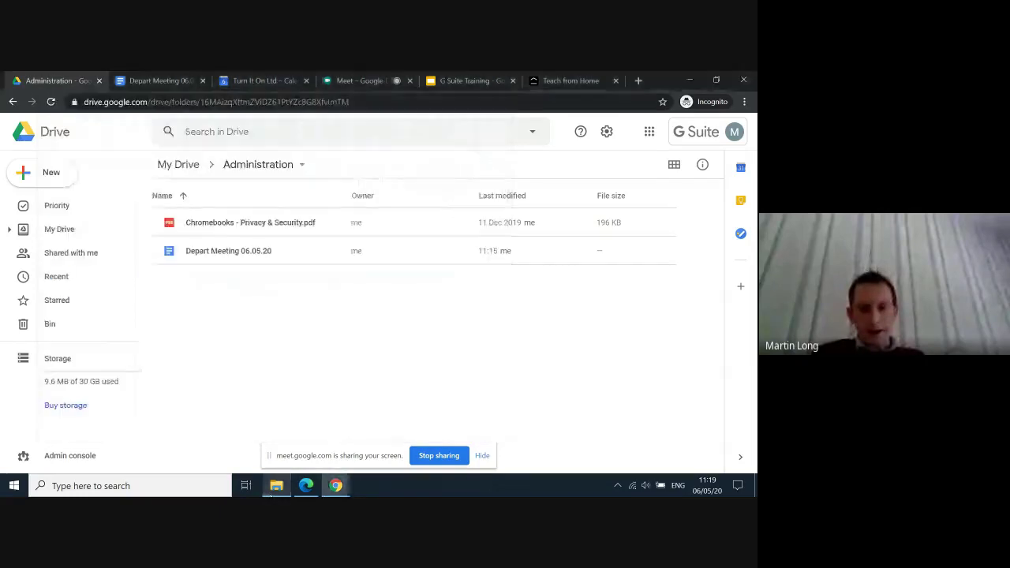
{"action": "left_click", "coordinate": [276, 487]}
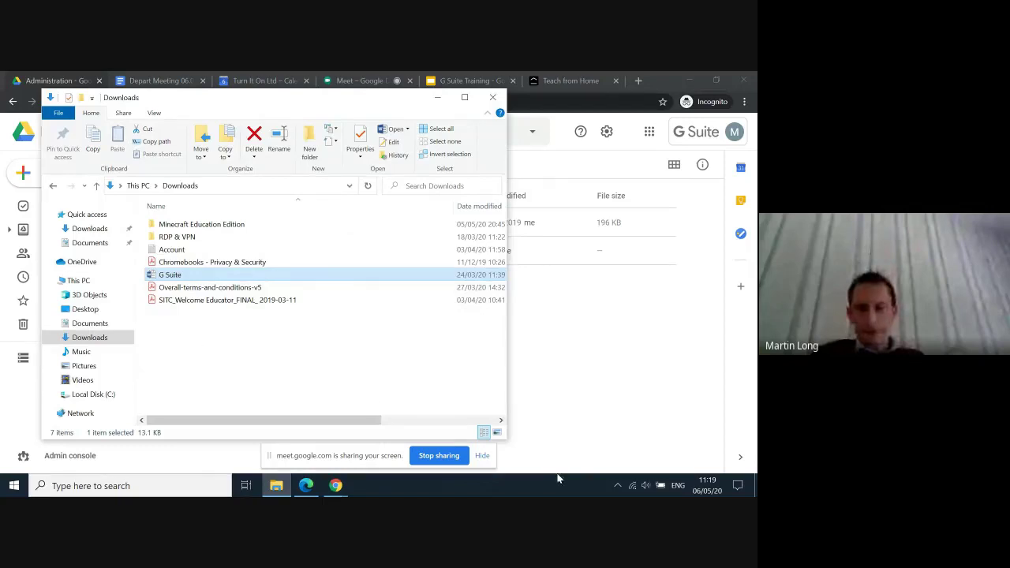
Step: Switch to Word 2016 from the desktop and enter the text "Test" in a blank document
{"action": "left_click", "coordinate": [755, 485]}
{"action": "double_click", "coordinate": [22, 158]}
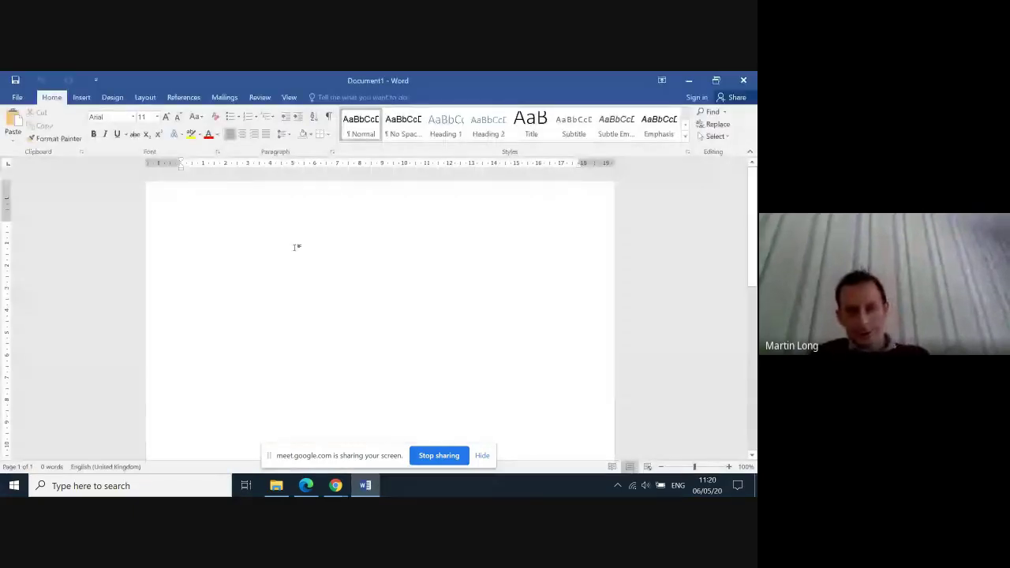
{"action": "type", "text": "Test"}
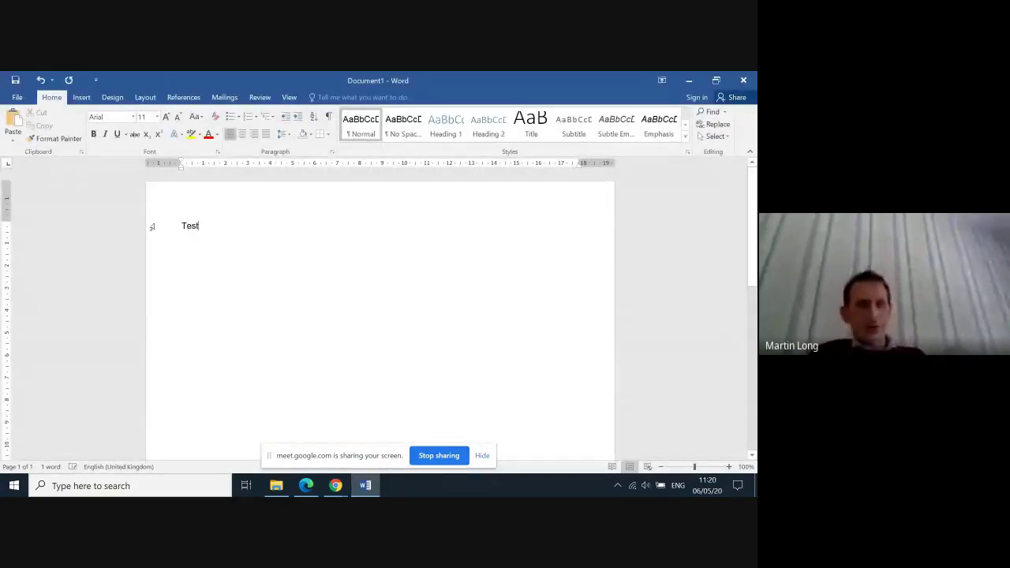
Step: Save the document as a Word Document named Test in the Downloads folder and close Word
{"action": "left_click", "coordinate": [19, 96]}
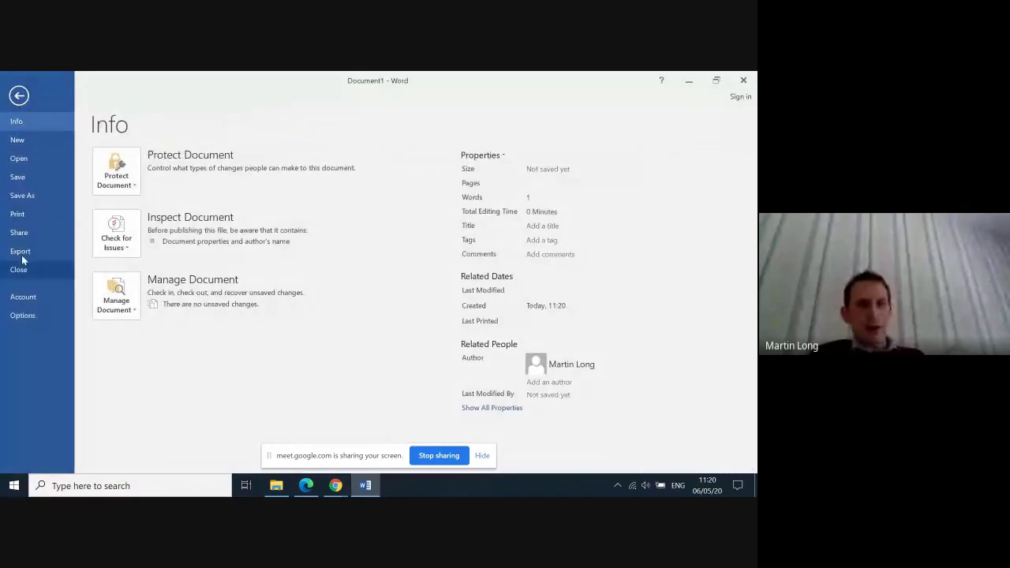
{"action": "left_click", "coordinate": [28, 197]}
{"action": "left_click", "coordinate": [148, 246]}
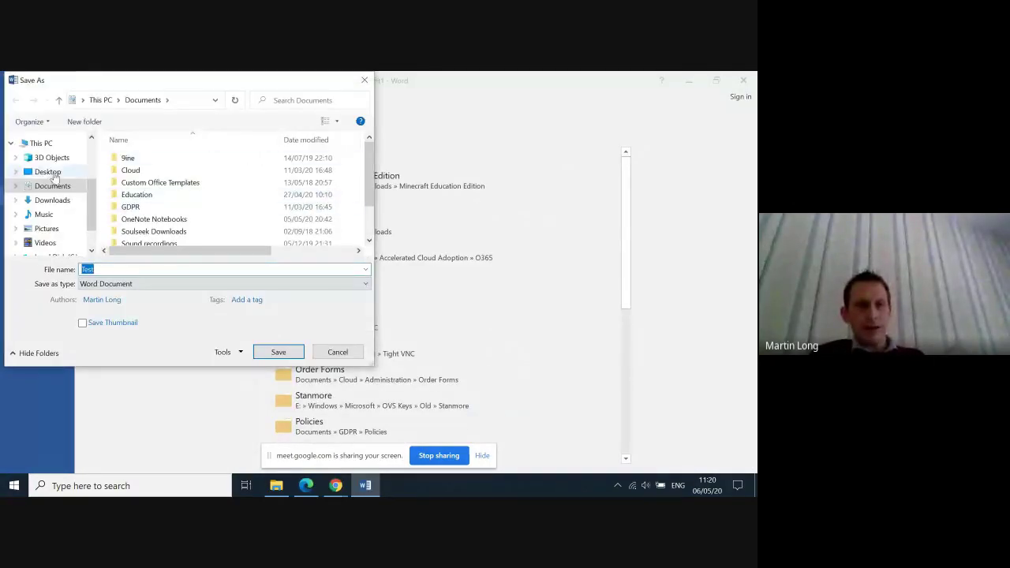
{"action": "left_click", "coordinate": [45, 202]}
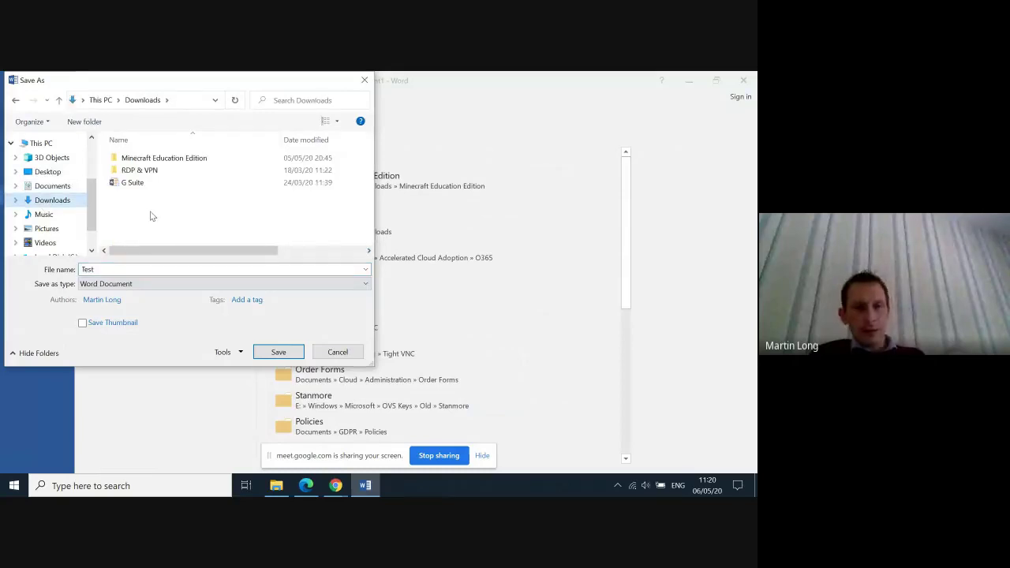
{"action": "left_click", "coordinate": [280, 353]}
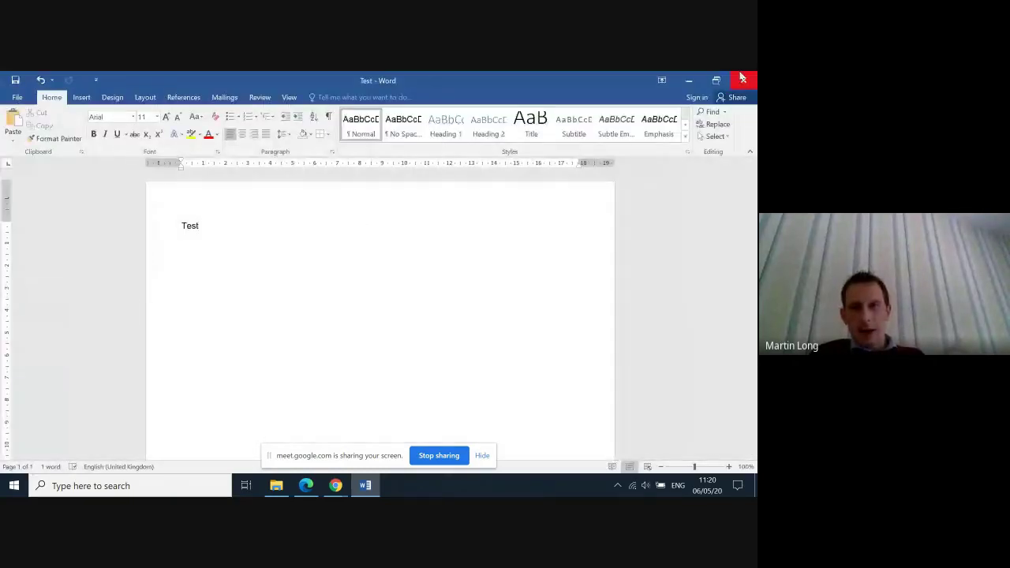
{"action": "left_click", "coordinate": [743, 79]}
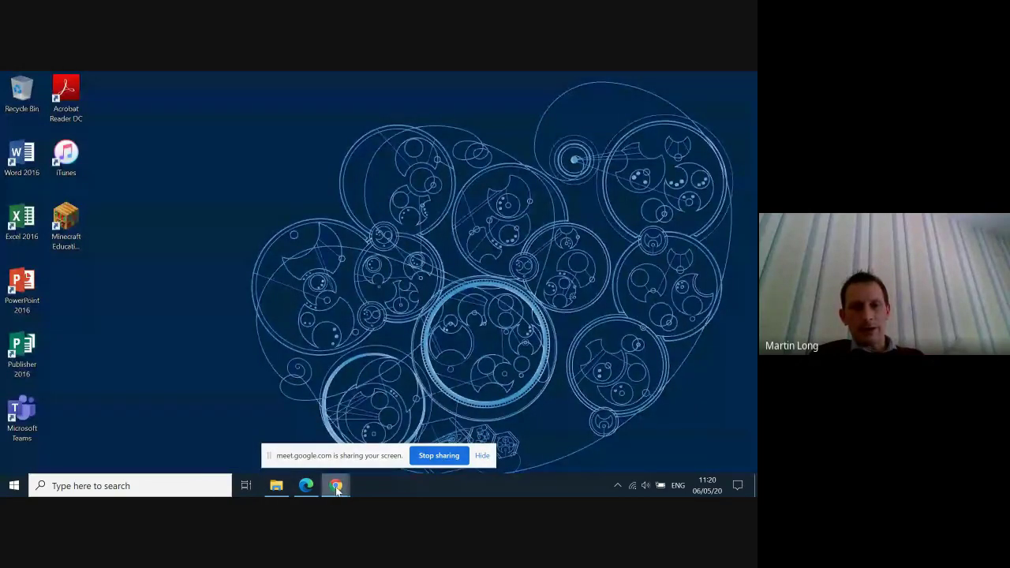
Step: Switch back to Google Drive in Chrome and upload the Test Word file from Downloads into the Administration folder
{"action": "mouse_move", "coordinate": [335, 486]}
{"action": "left_click", "coordinate": [283, 438]}
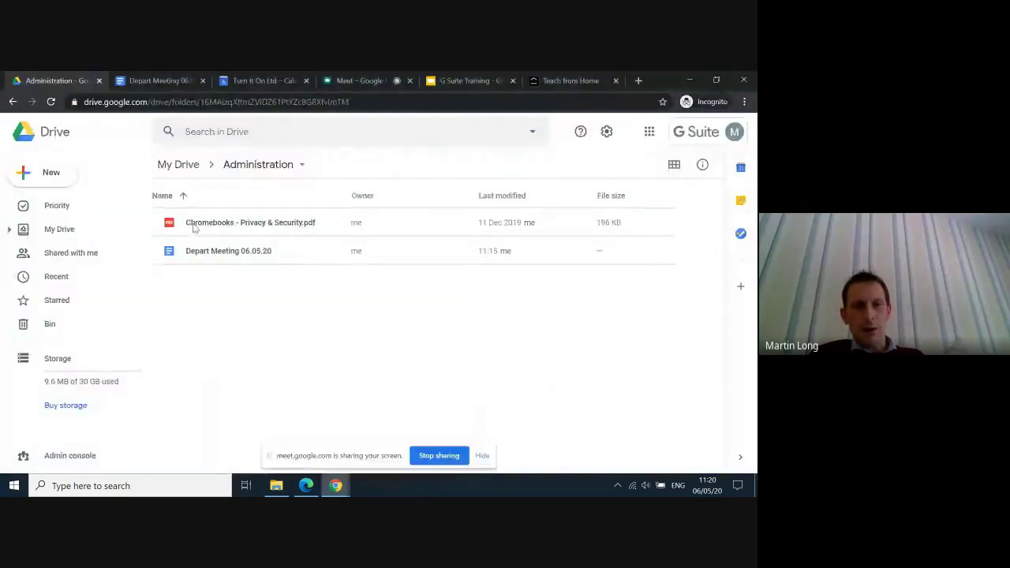
{"action": "left_click", "coordinate": [68, 181]}
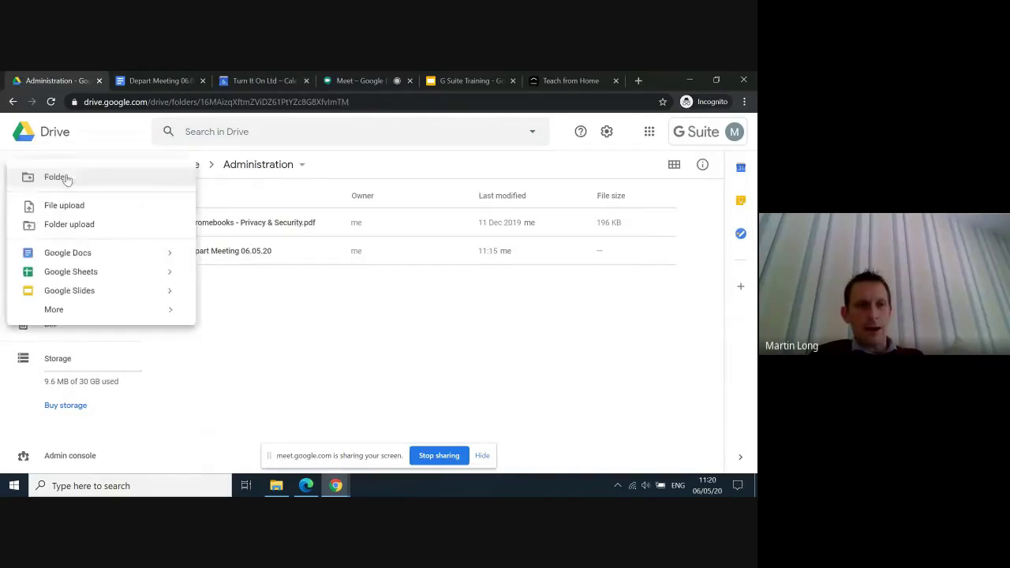
{"action": "left_click", "coordinate": [75, 209]}
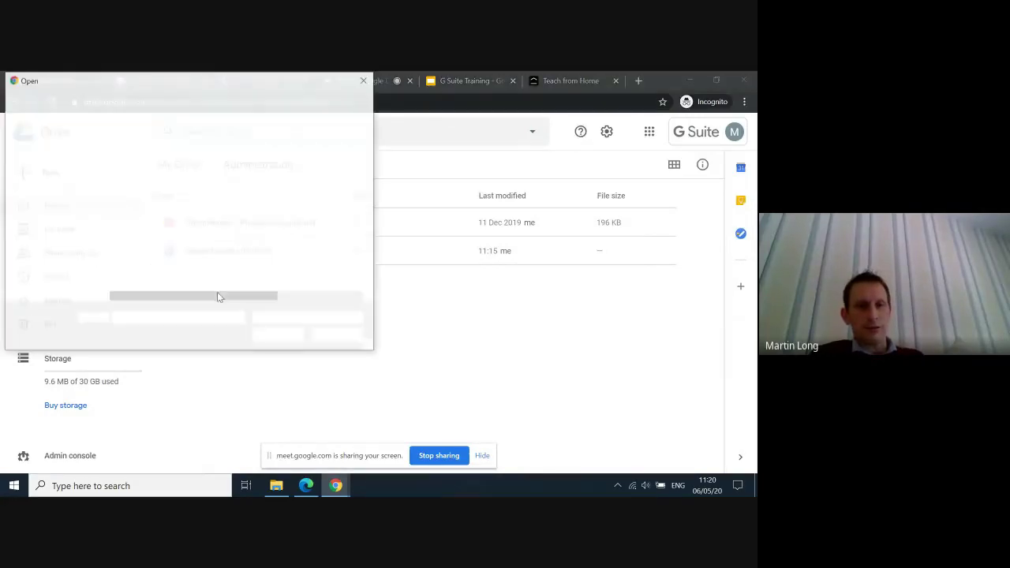
{"action": "left_click", "coordinate": [127, 247]}
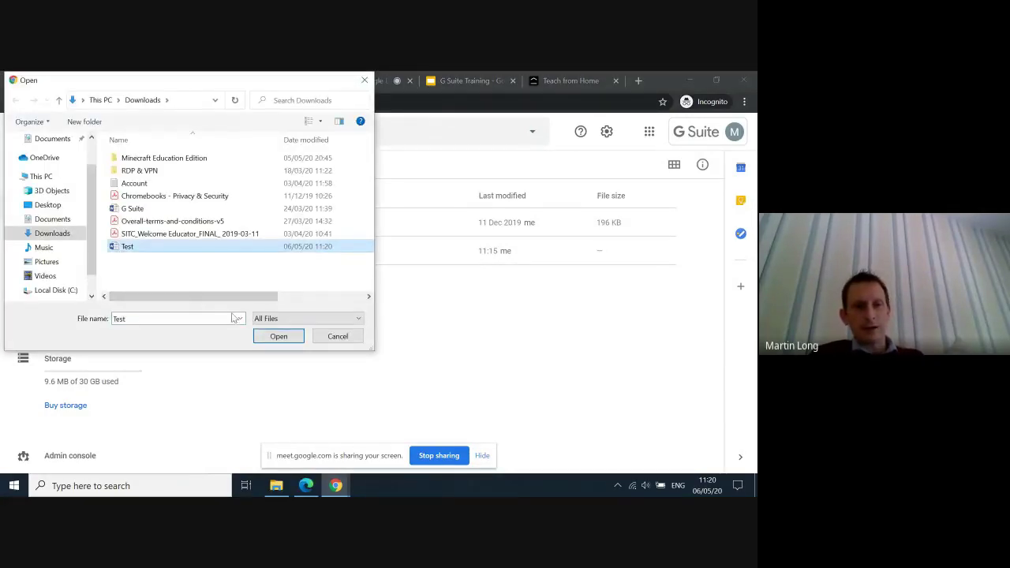
{"action": "left_click", "coordinate": [278, 336]}
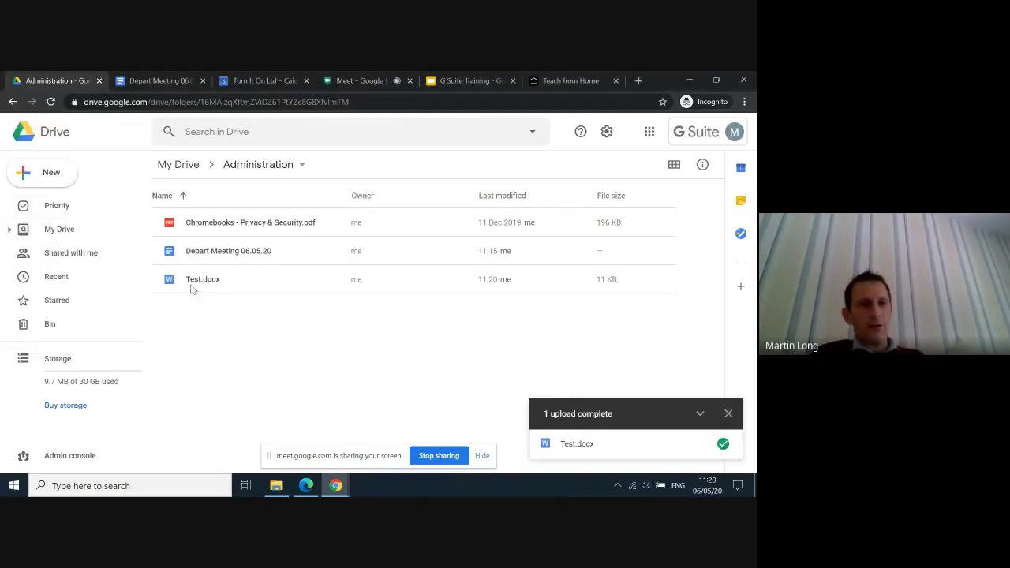
Step: Preview the Test Word file, review the apps it can be opened with, and return to the folder, dismissing the upload notification
{"action": "left_click", "coordinate": [201, 282]}
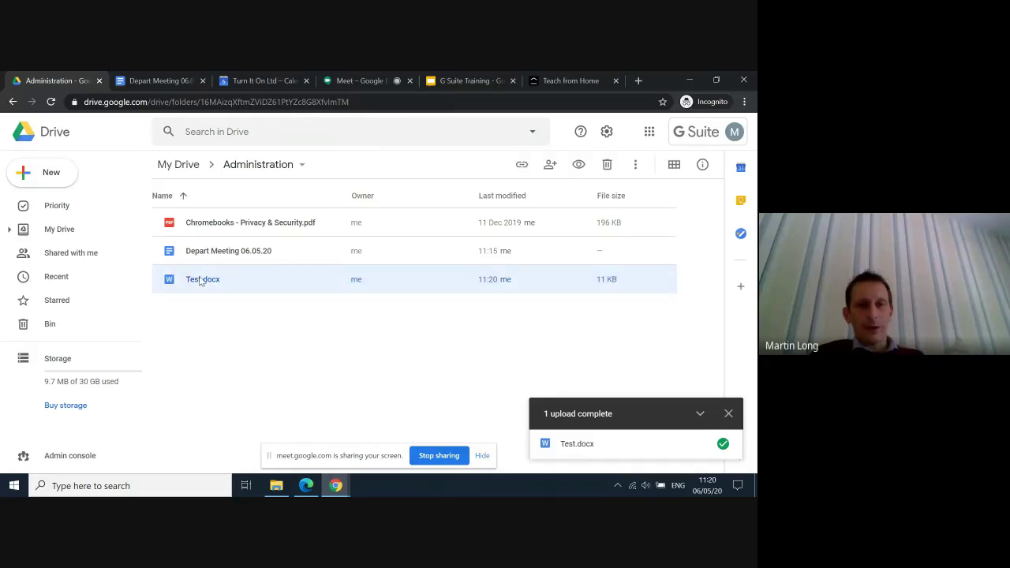
{"action": "double_click", "coordinate": [201, 282]}
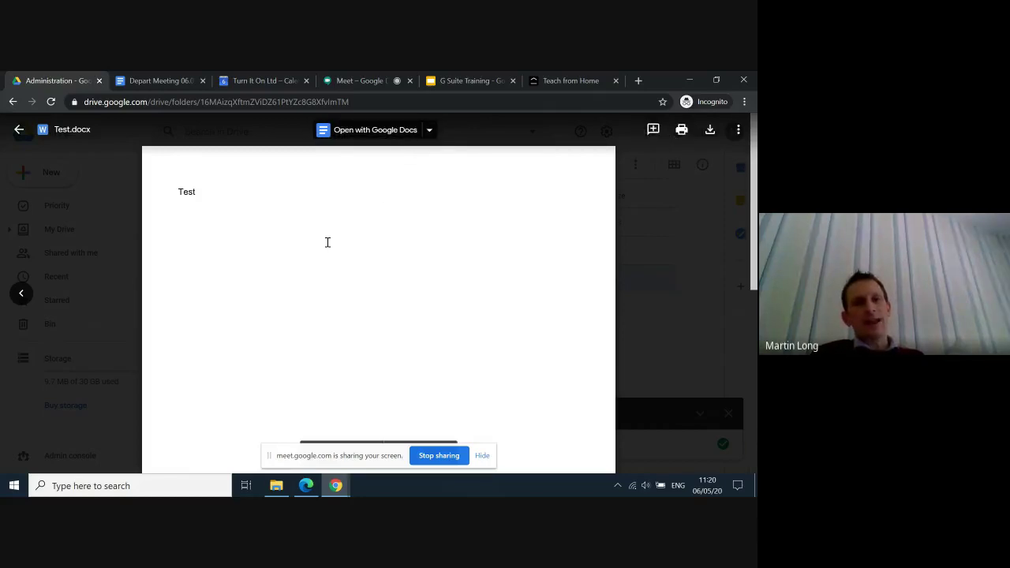
{"action": "left_click", "coordinate": [430, 131]}
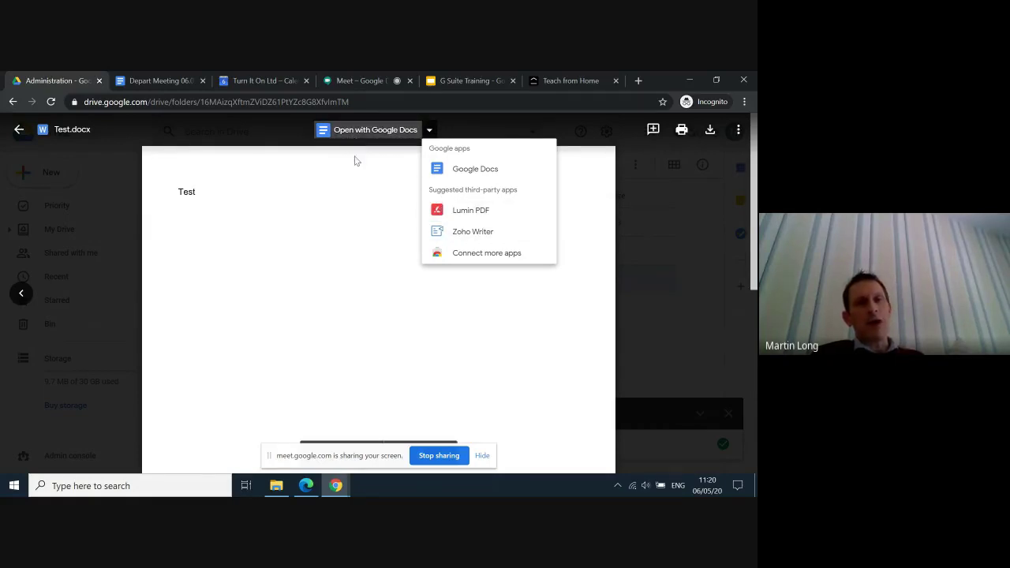
{"action": "left_click", "coordinate": [338, 213]}
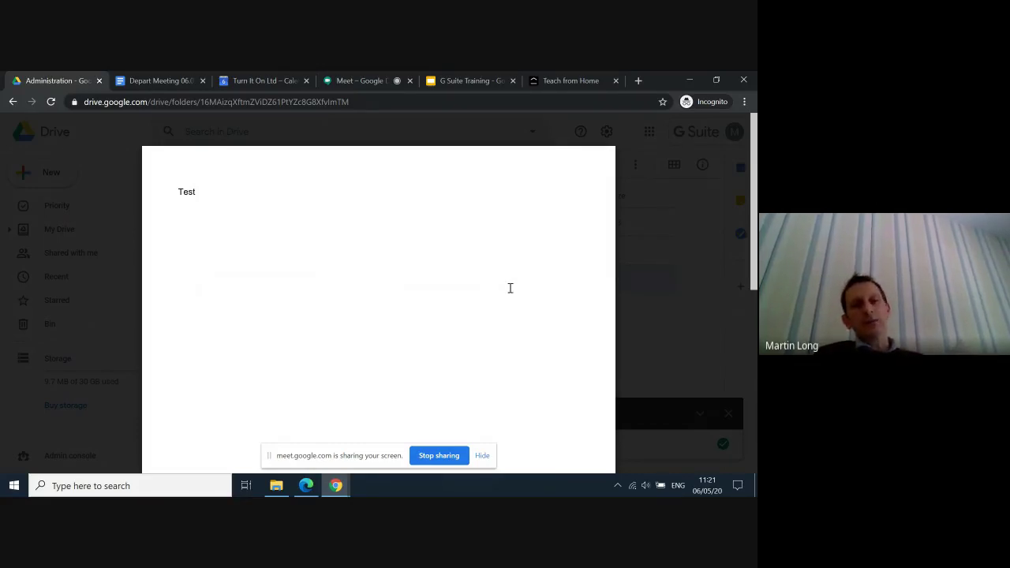
{"action": "left_click", "coordinate": [656, 302]}
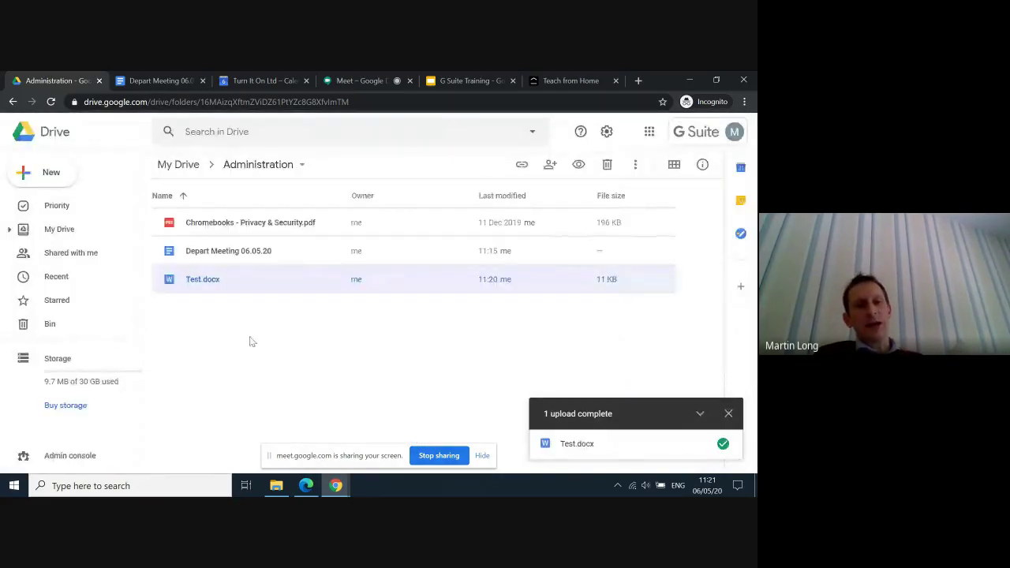
{"action": "left_click", "coordinate": [729, 413]}
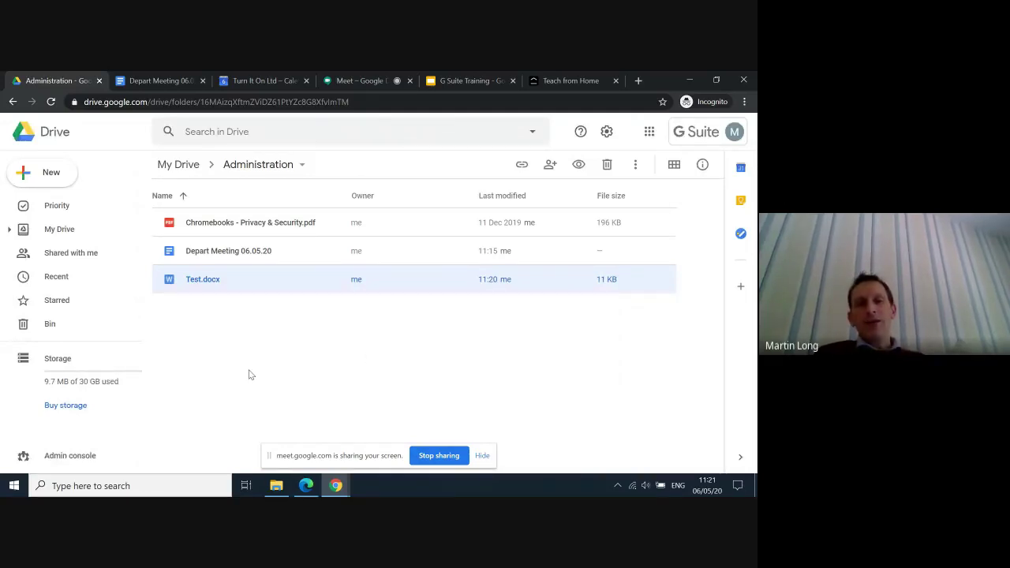
Step: Preview the Chromebooks - Privacy & Security PDF, return to the Administration folder, and point out the Depart Meeting 06.05.20 document
{"action": "left_click", "coordinate": [207, 225]}
{"action": "double_click", "coordinate": [205, 226]}
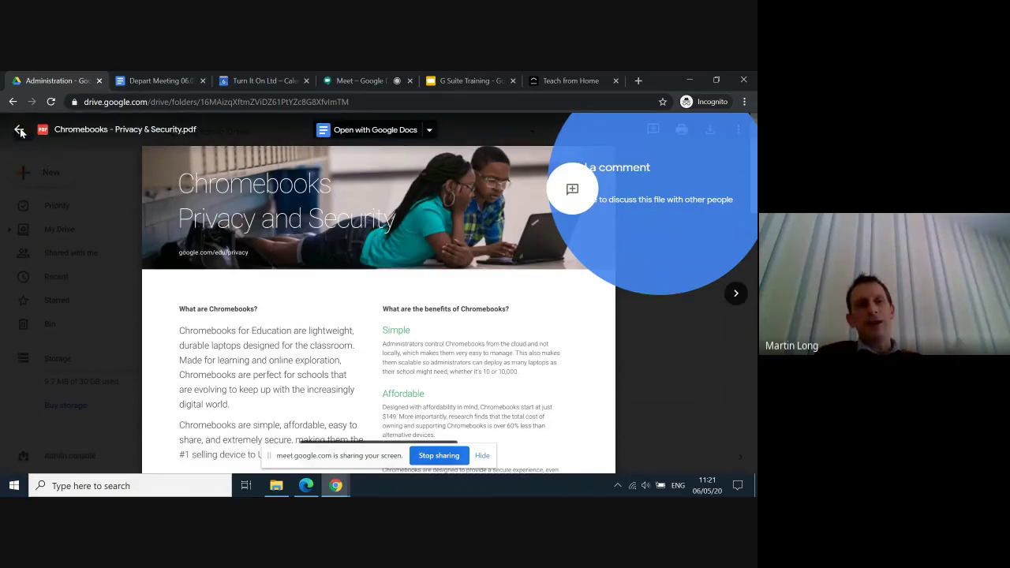
{"action": "left_click", "coordinate": [20, 130]}
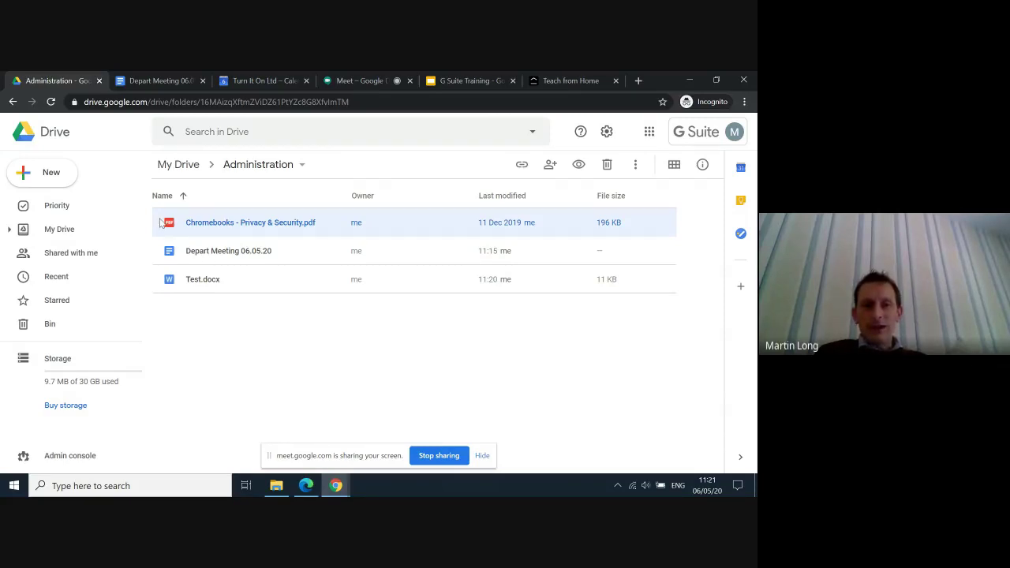
{"action": "left_click", "coordinate": [245, 254]}
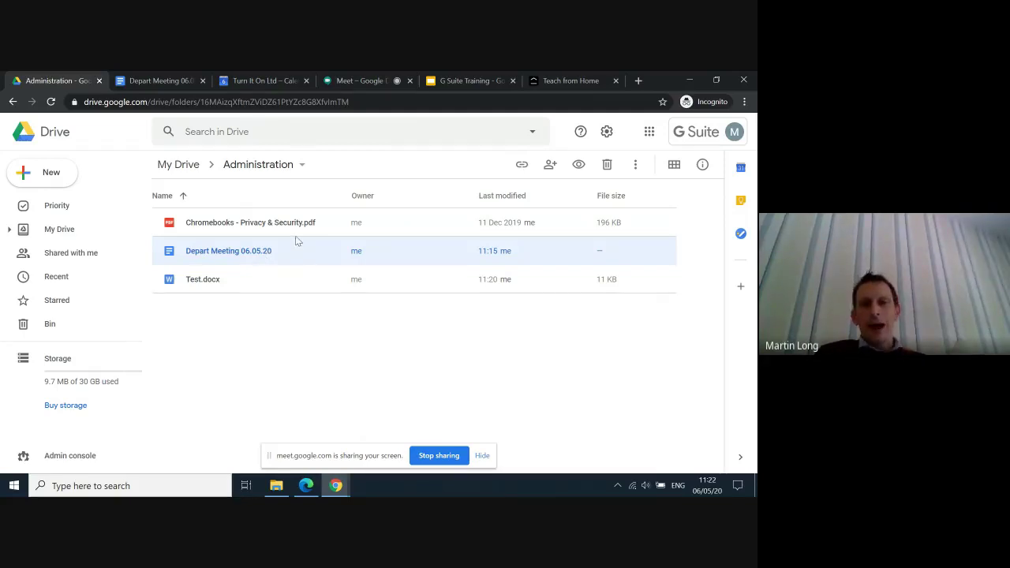
{"action": "left_click", "coordinate": [264, 366]}
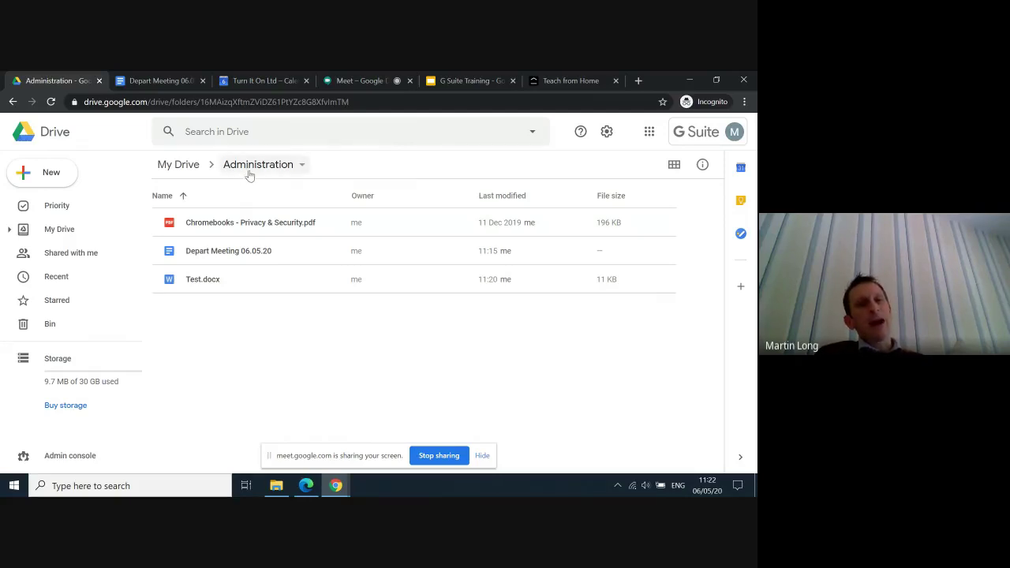
Step: Go up to My Drive and back into the Administration folder, and look through the My Drive folder tree
{"action": "left_click", "coordinate": [184, 172]}
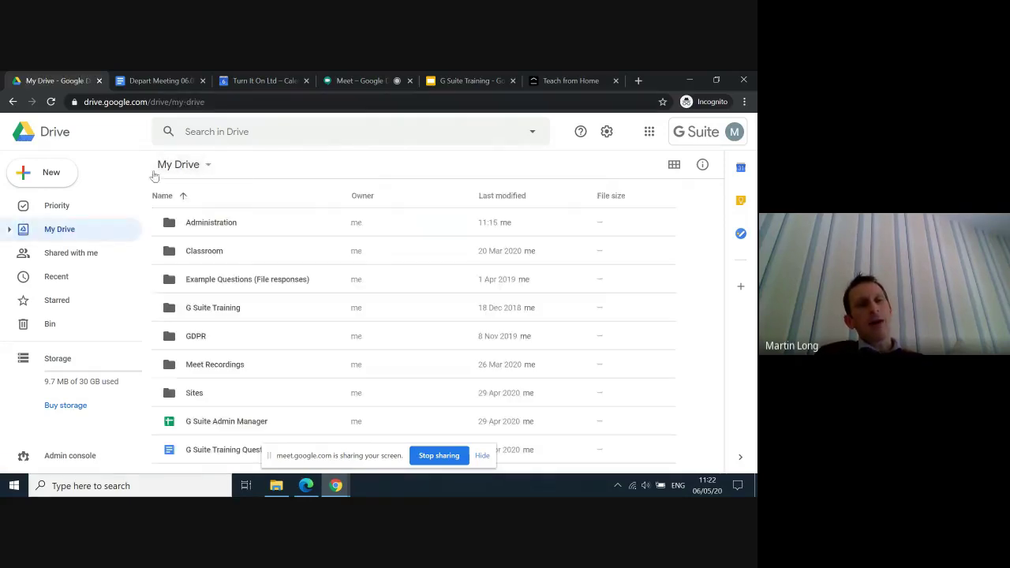
{"action": "double_click", "coordinate": [208, 227]}
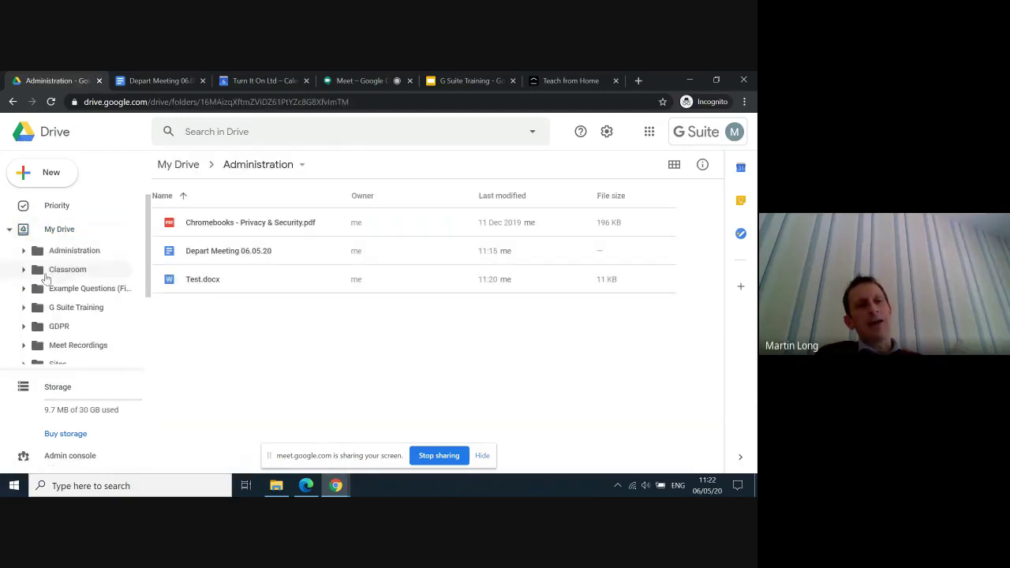
{"action": "left_click", "coordinate": [9, 228]}
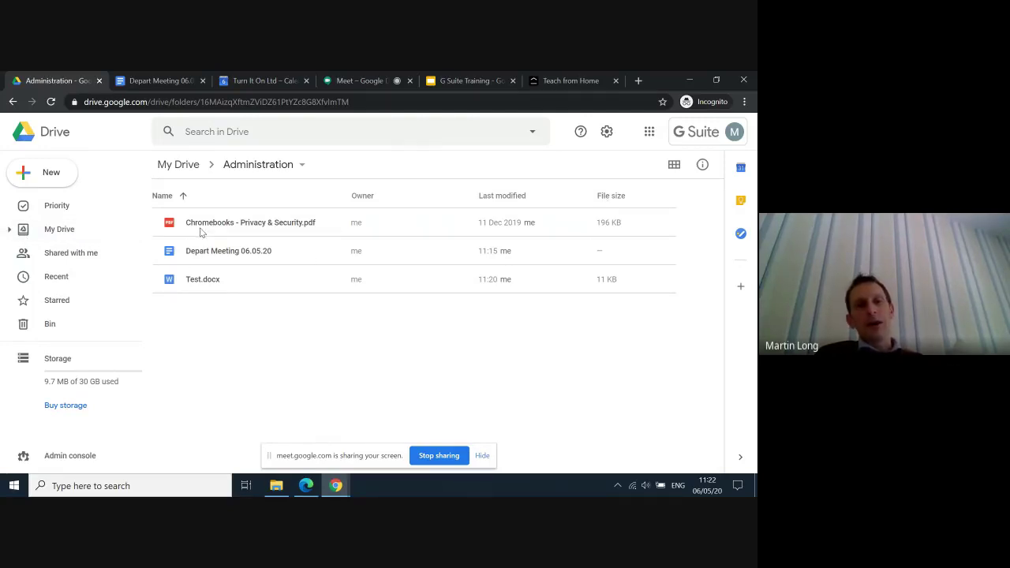
Step: Turn on link sharing for Test.docx and select its shareable link
{"action": "left_click", "coordinate": [195, 284]}
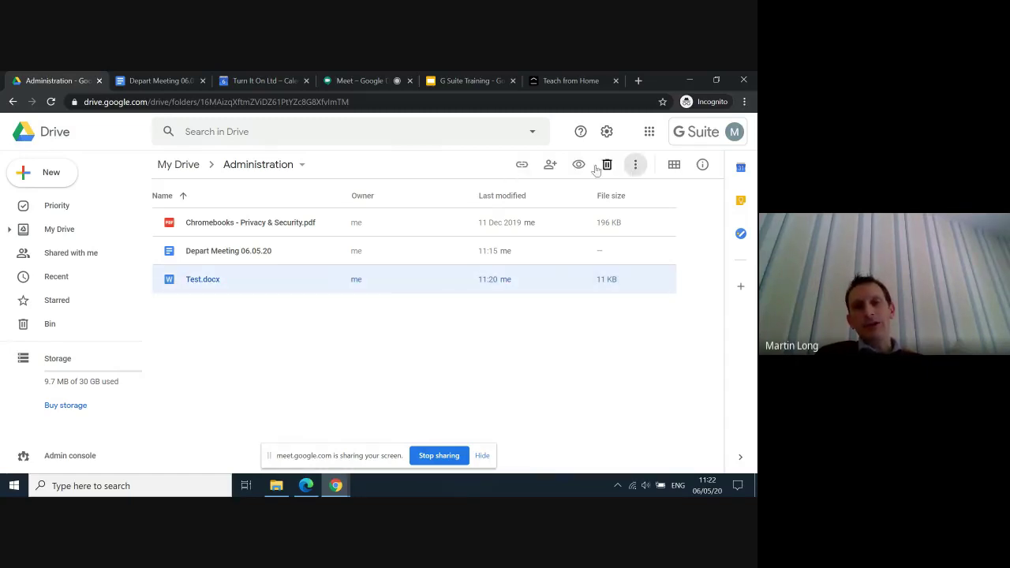
{"action": "left_click", "coordinate": [522, 166]}
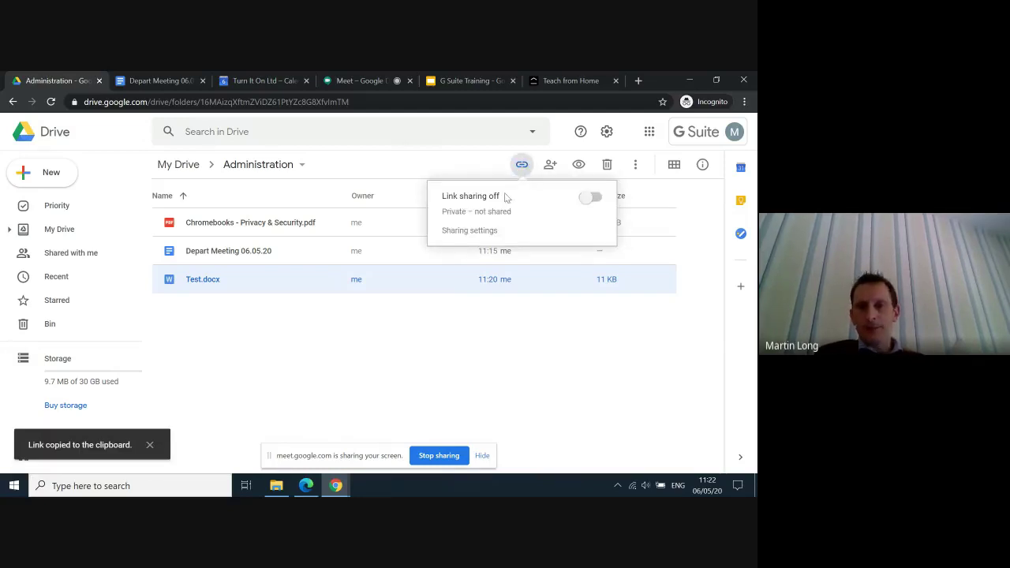
{"action": "left_click", "coordinate": [589, 200]}
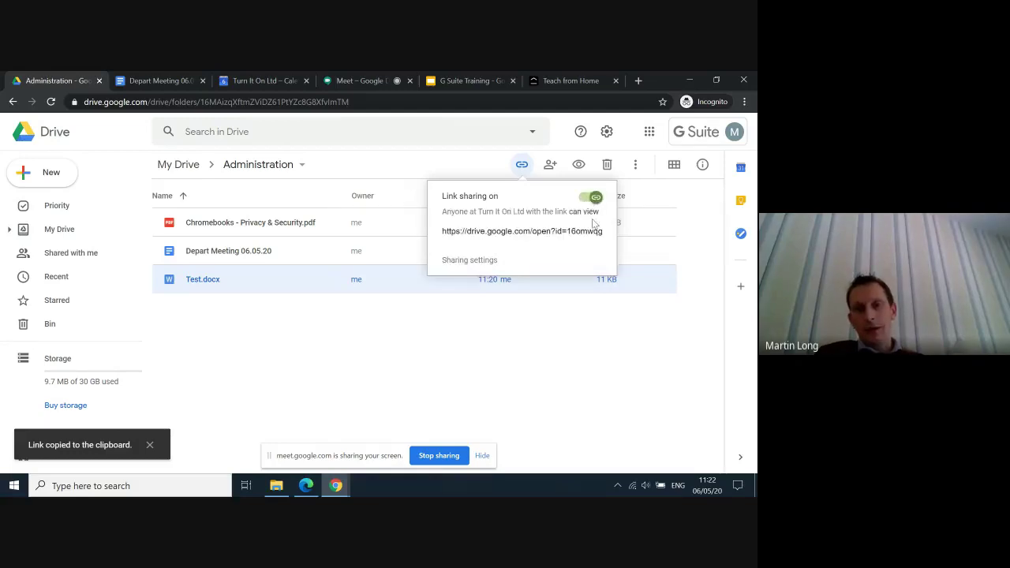
{"action": "left_click", "coordinate": [501, 231]}
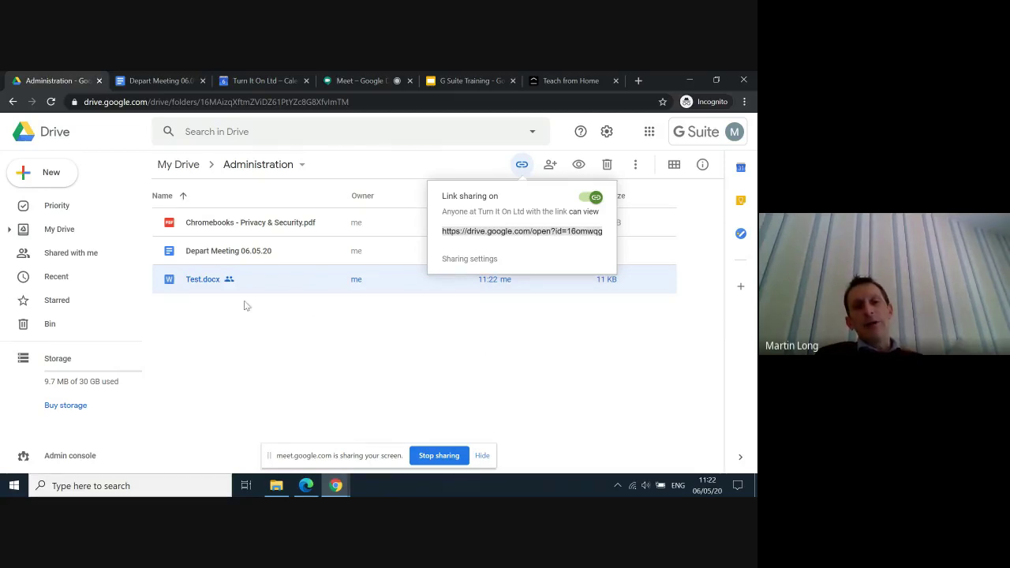
Step: Change the link access for Test.docx so that anyone at Turn It On Ltd with the link can comment
{"action": "left_click", "coordinate": [463, 260]}
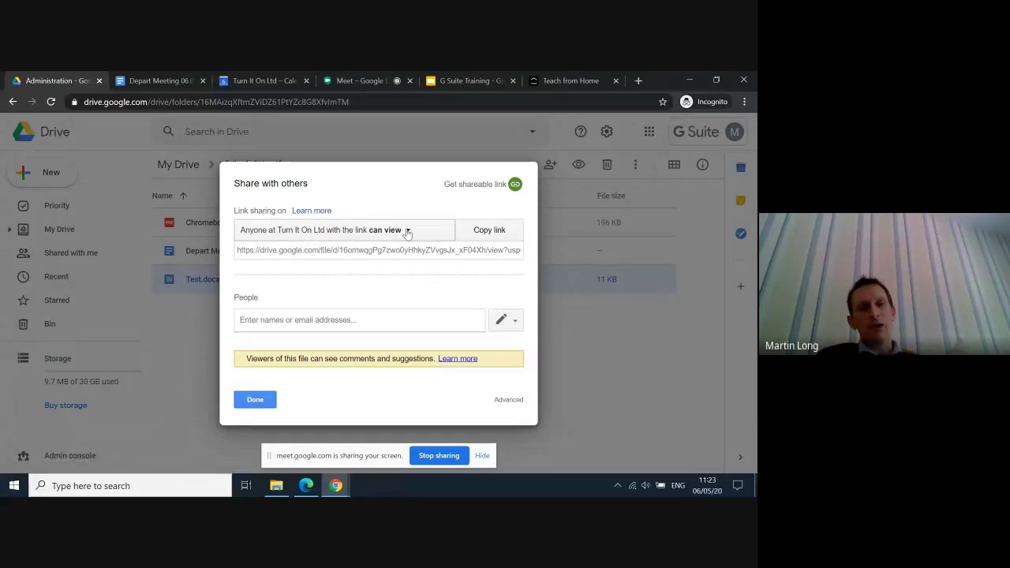
{"action": "left_click", "coordinate": [407, 232]}
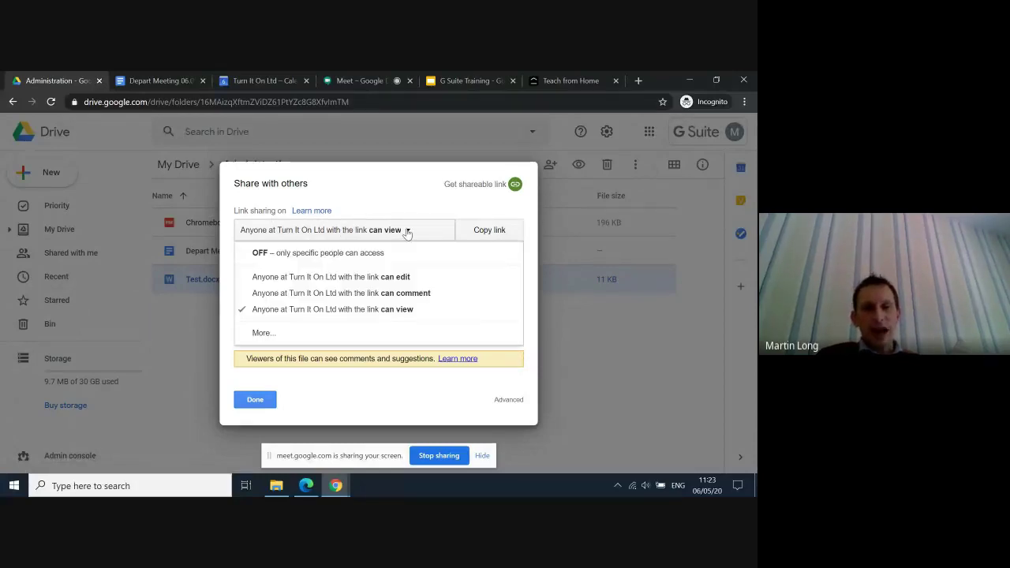
{"action": "left_click", "coordinate": [384, 294]}
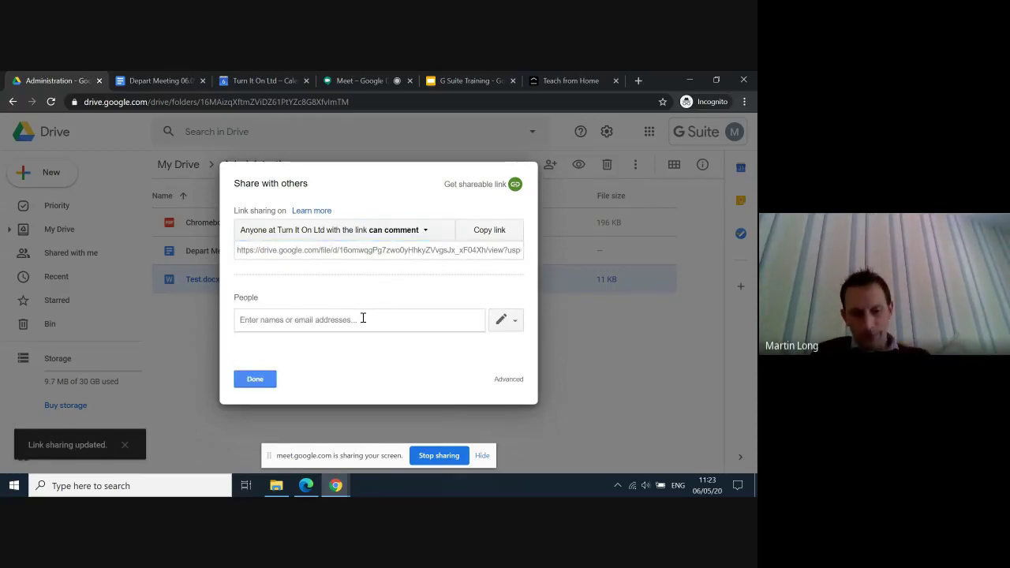
Step: Draft a share invitation for Test.docx to the demo contact with the note "Please add your feedback", and discard it without sending
{"action": "left_click", "coordinate": [363, 318]}
{"action": "type", "text": "aca"}
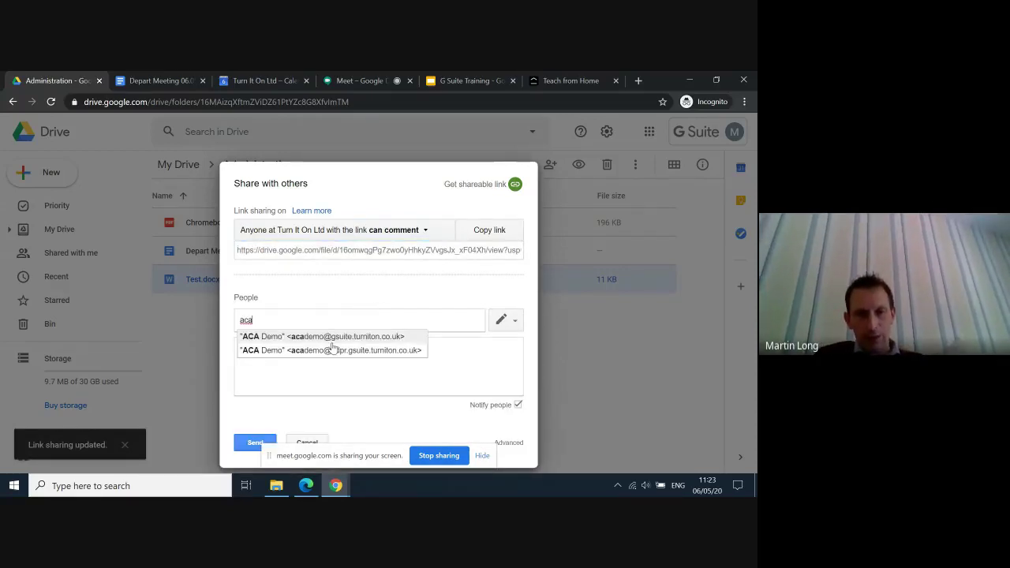
{"action": "left_click", "coordinate": [334, 338]}
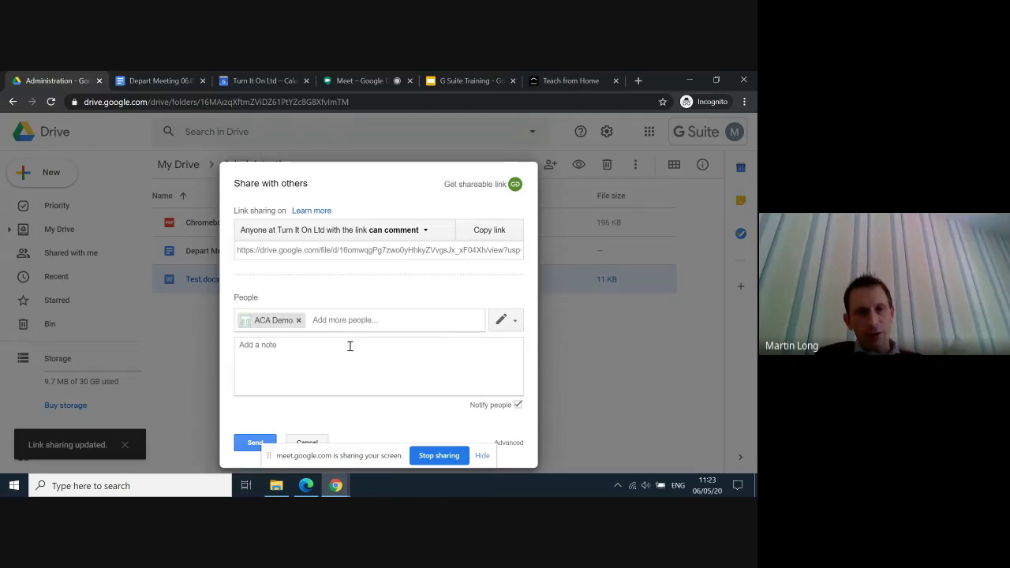
{"action": "left_click", "coordinate": [296, 350]}
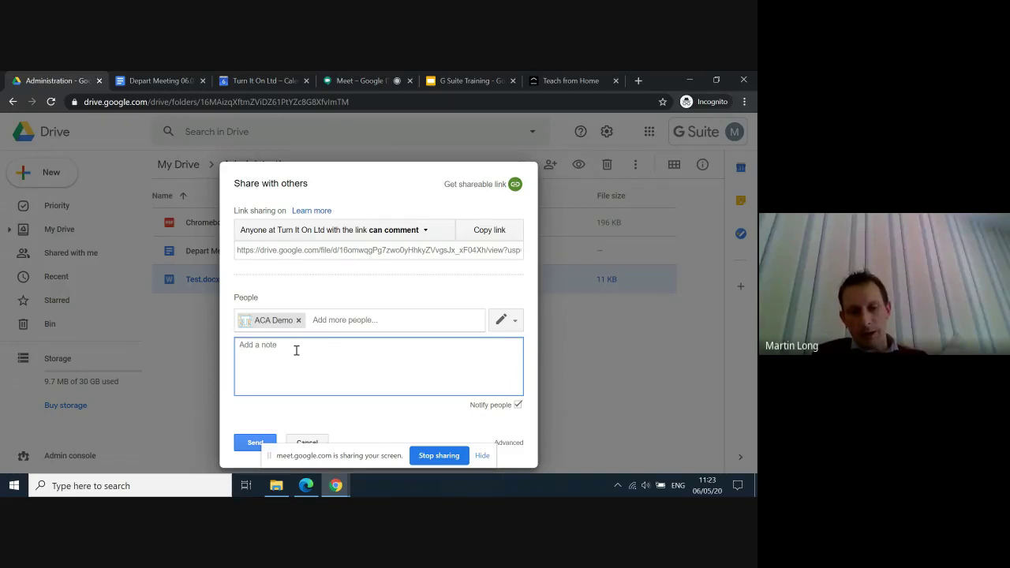
{"action": "type", "text": "Please add"}
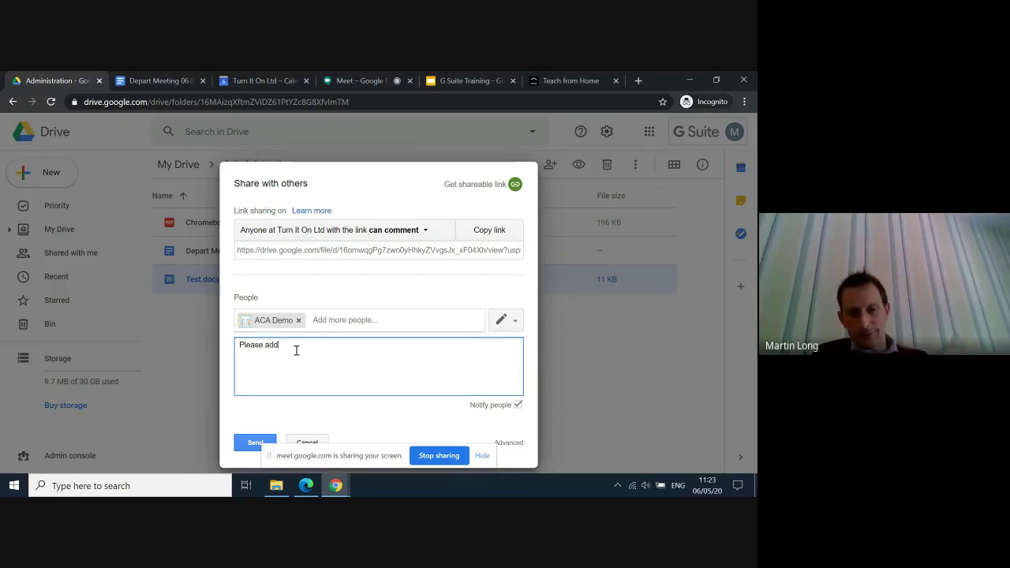
{"action": "type", "text": " your"}
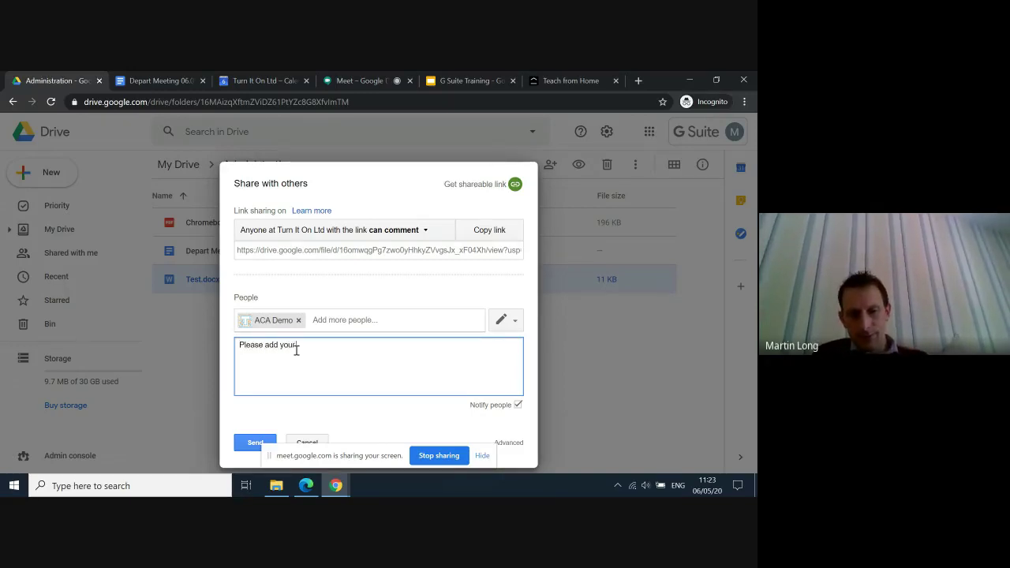
{"action": "type", "text": " feedback"}
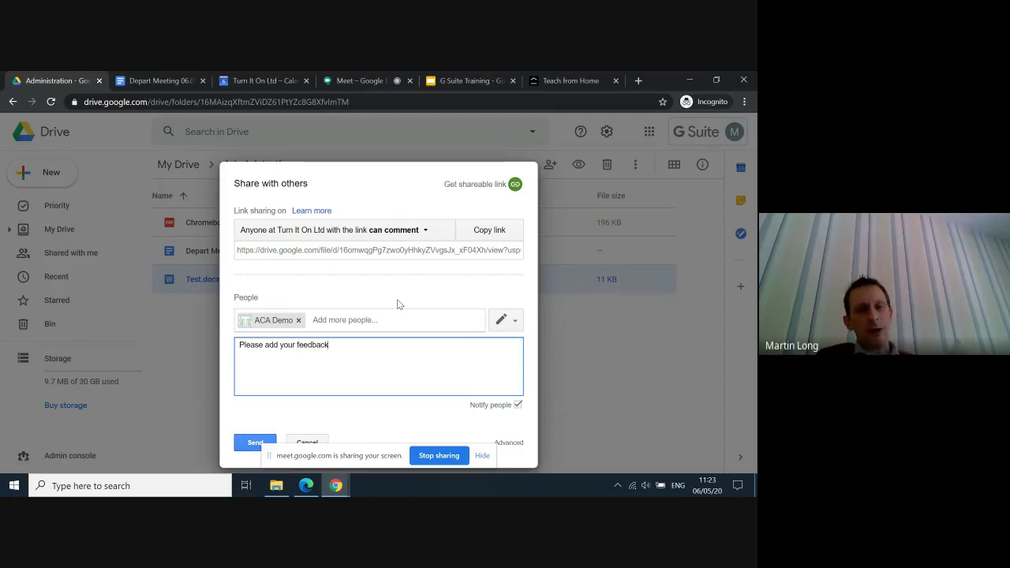
{"action": "left_click", "coordinate": [565, 290]}
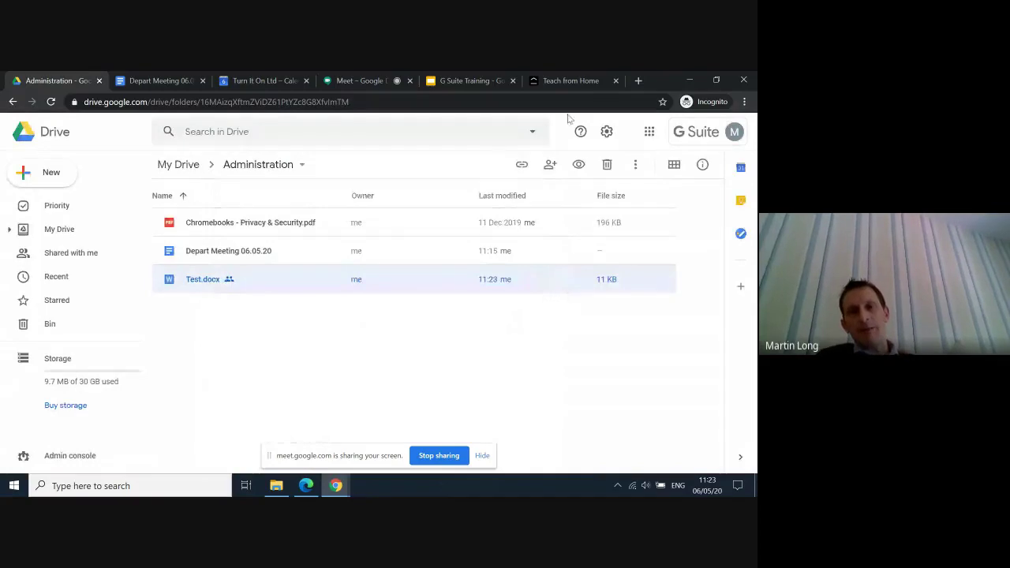
Step: Reopen sharing for Test.docx, review the link access and invitee permission levels, and copy the sharing link
{"action": "left_click", "coordinate": [550, 166]}
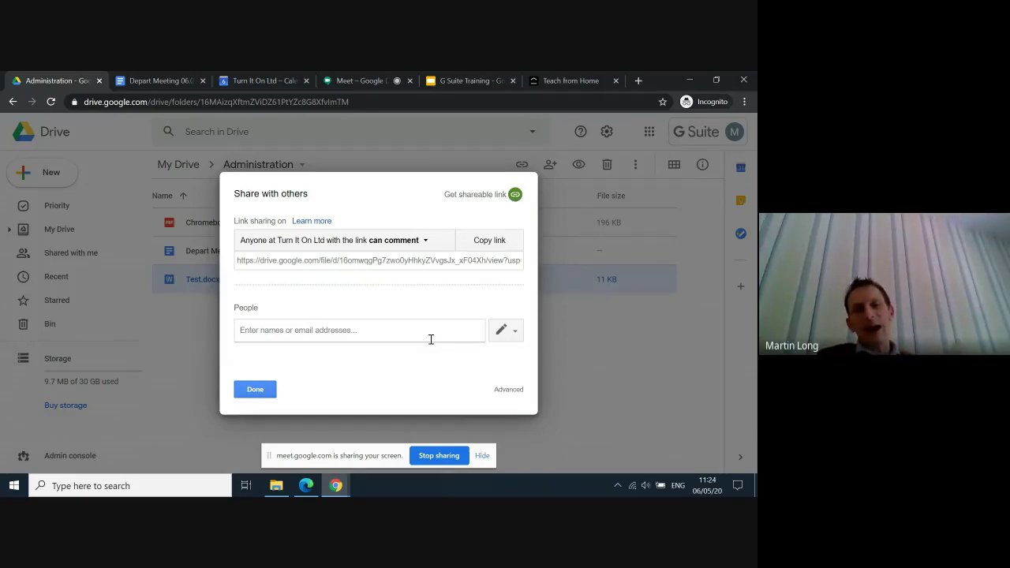
{"action": "left_click", "coordinate": [426, 247]}
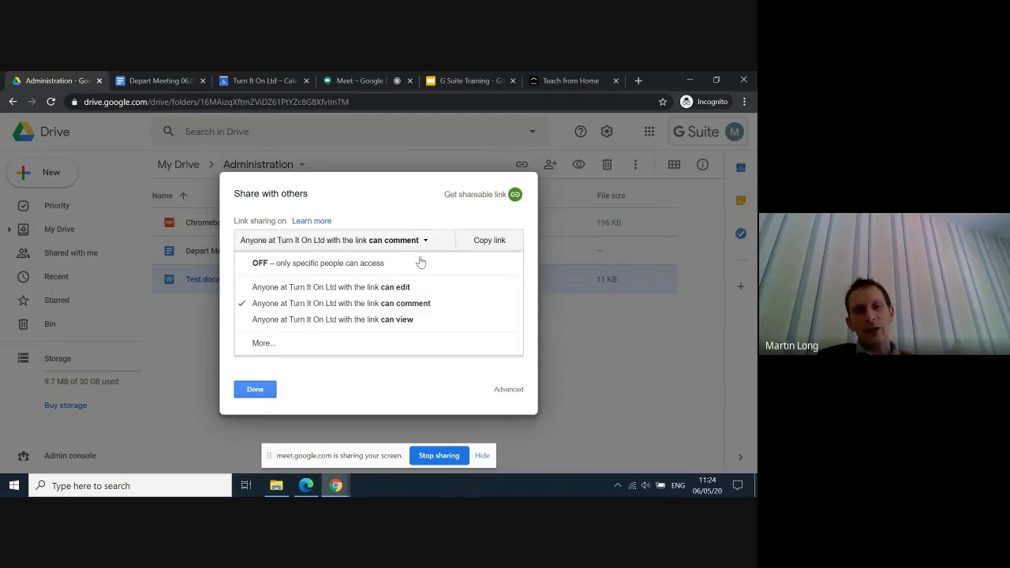
{"action": "left_click", "coordinate": [428, 399]}
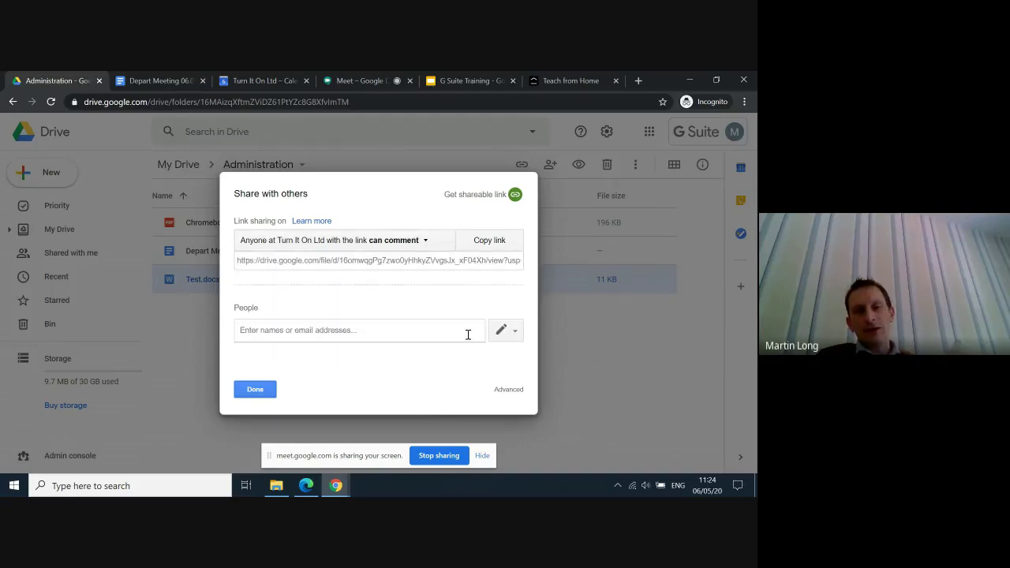
{"action": "left_click", "coordinate": [520, 340]}
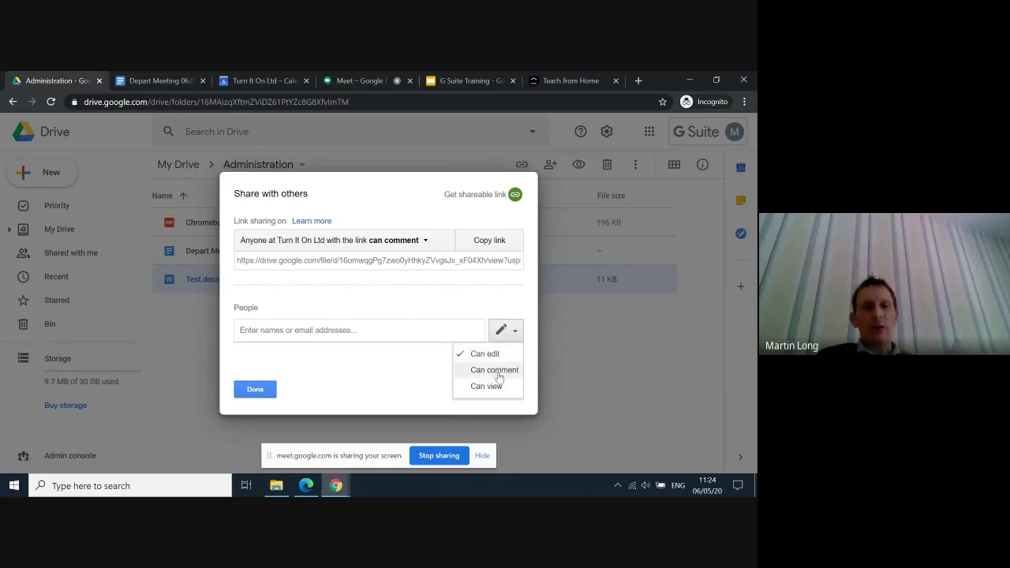
{"action": "left_click", "coordinate": [517, 303]}
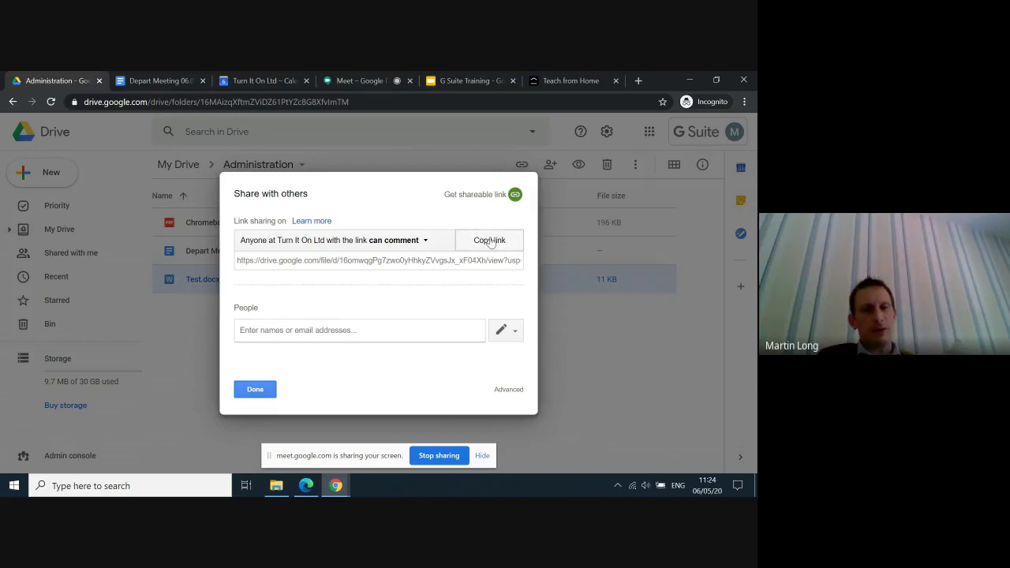
{"action": "left_click", "coordinate": [490, 242]}
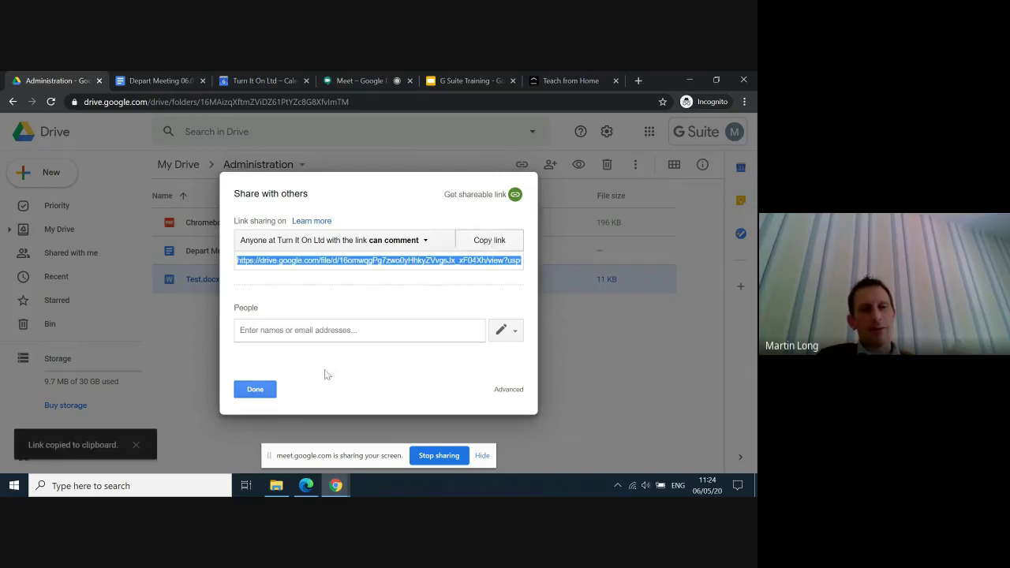
Step: Choose Can edit as the permission for invited people and open the advanced sharing settings of Test.docx
{"action": "left_click", "coordinate": [517, 337]}
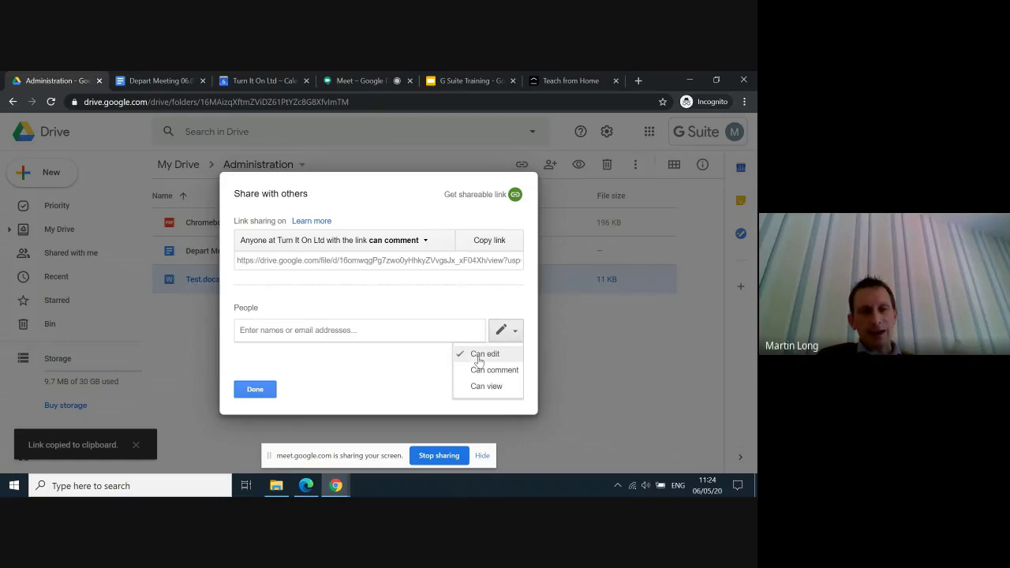
{"action": "left_click", "coordinate": [478, 356]}
{"action": "left_click", "coordinate": [507, 391]}
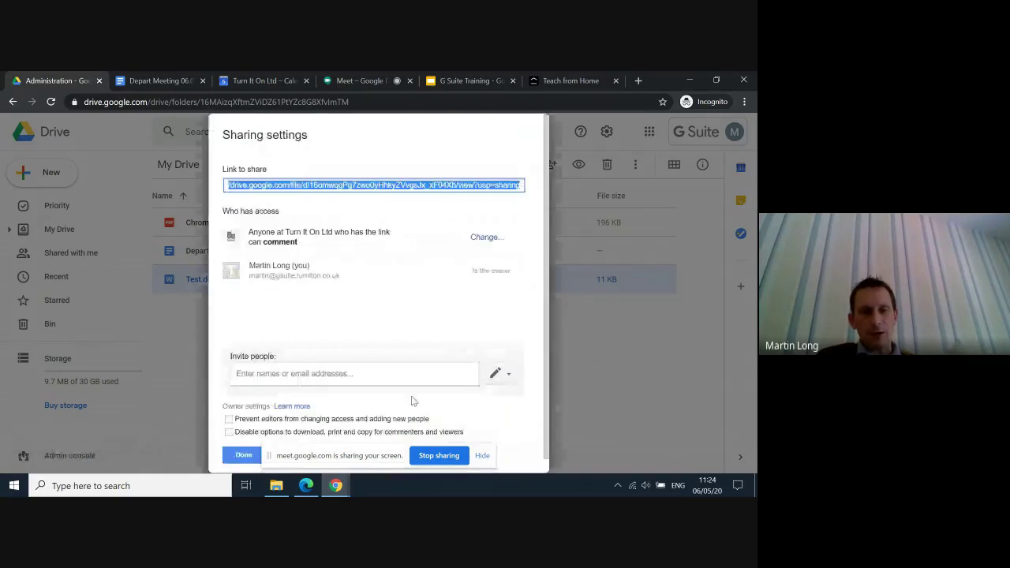
Step: Review the owner settings in the advanced sharing settings of Test.docx and close them without changes
{"action": "scroll", "coordinate": [412, 399], "scroll_direction": "down", "scroll_amount": 1}
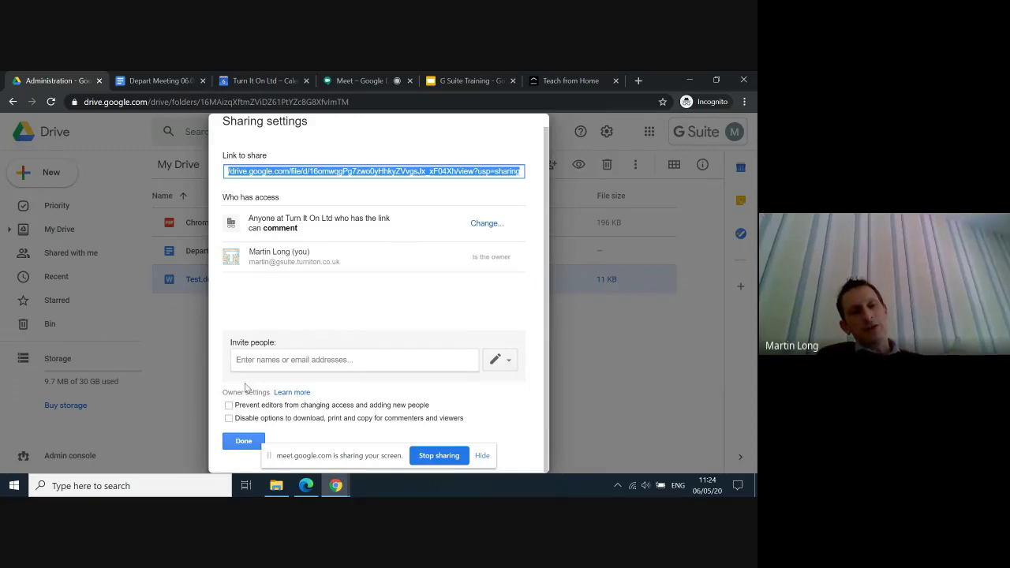
{"action": "key", "text": "Escape"}
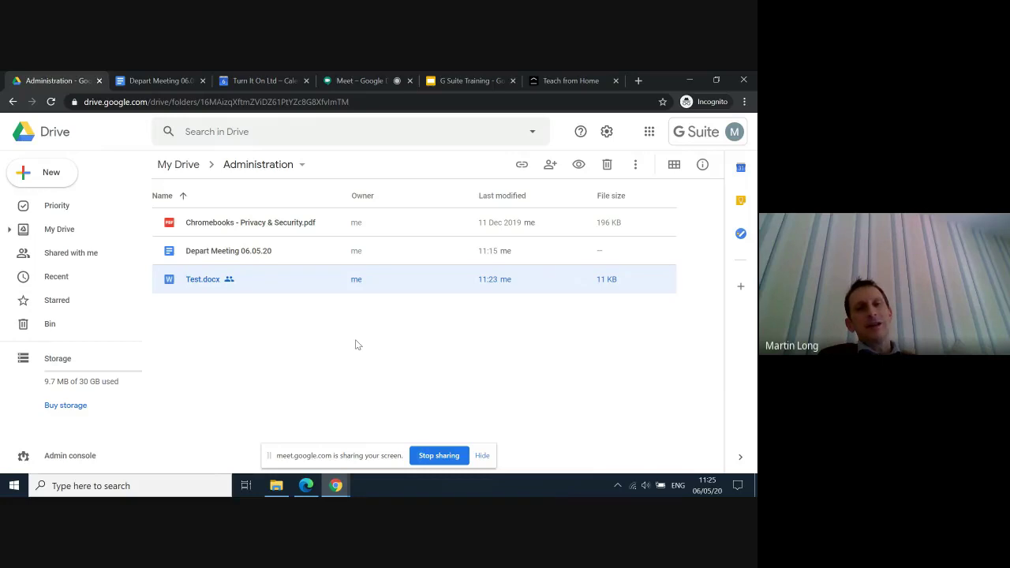
Step: Open the Depart Meeting 06.05.20 document from the Administration folder, view its sharing dialog, and close it without sharing
{"action": "double_click", "coordinate": [205, 251]}
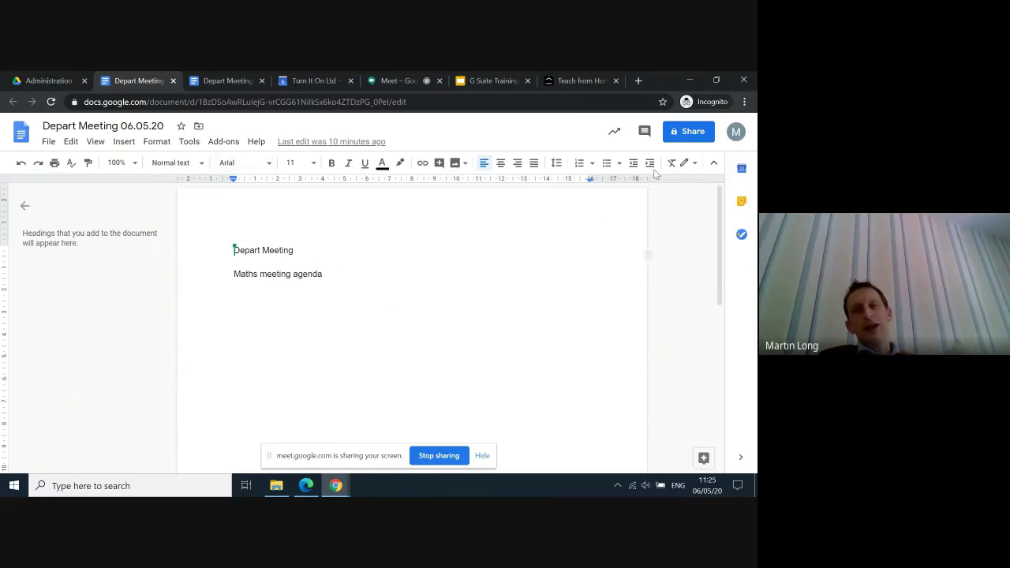
{"action": "left_click", "coordinate": [691, 132]}
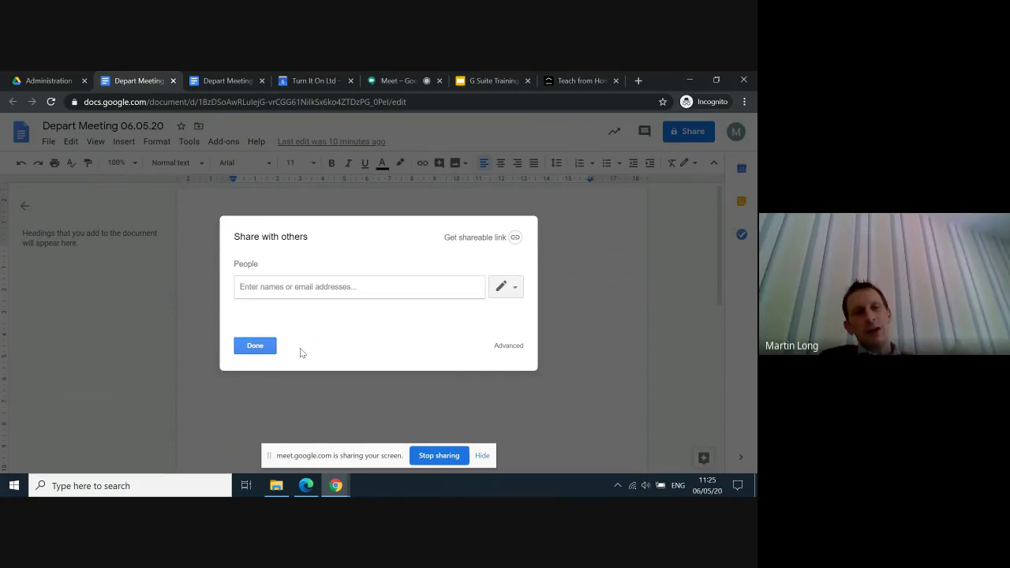
{"action": "key", "text": "Escape"}
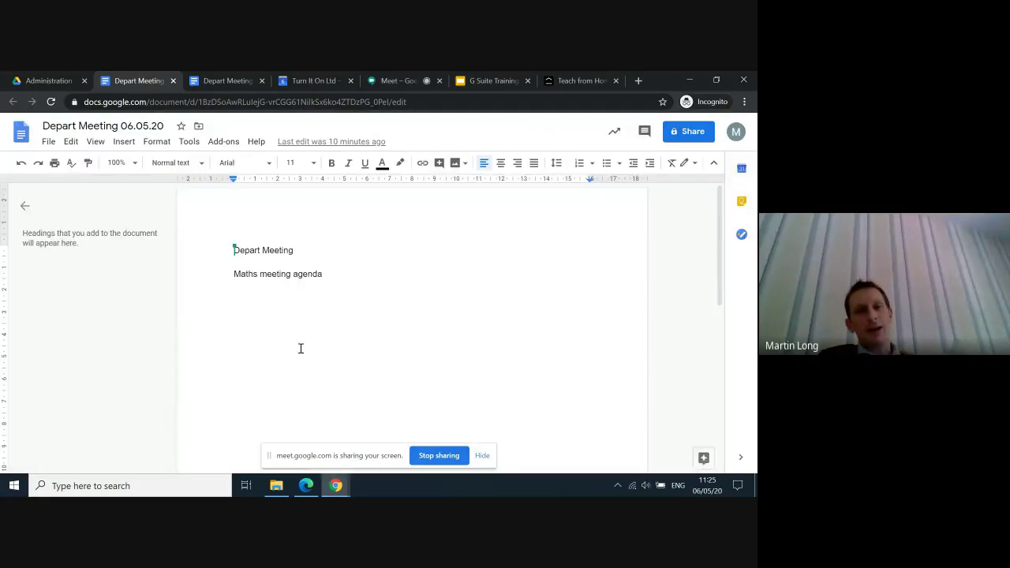
Step: Return to Drive, open the Bin, and view the restore and permanent deletion options for the Blank Quiz form
{"action": "left_click", "coordinate": [48, 81]}
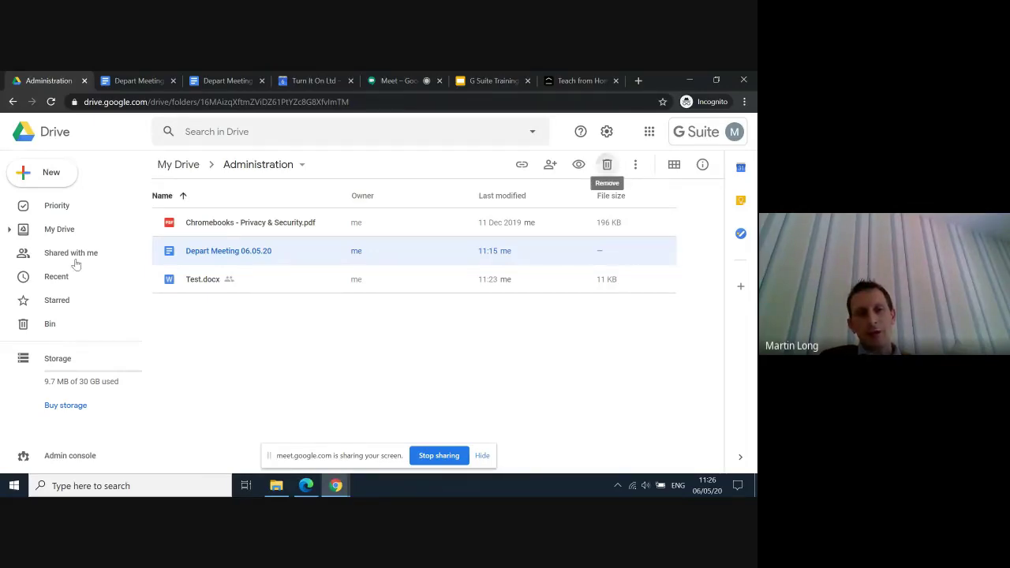
{"action": "left_click", "coordinate": [69, 330]}
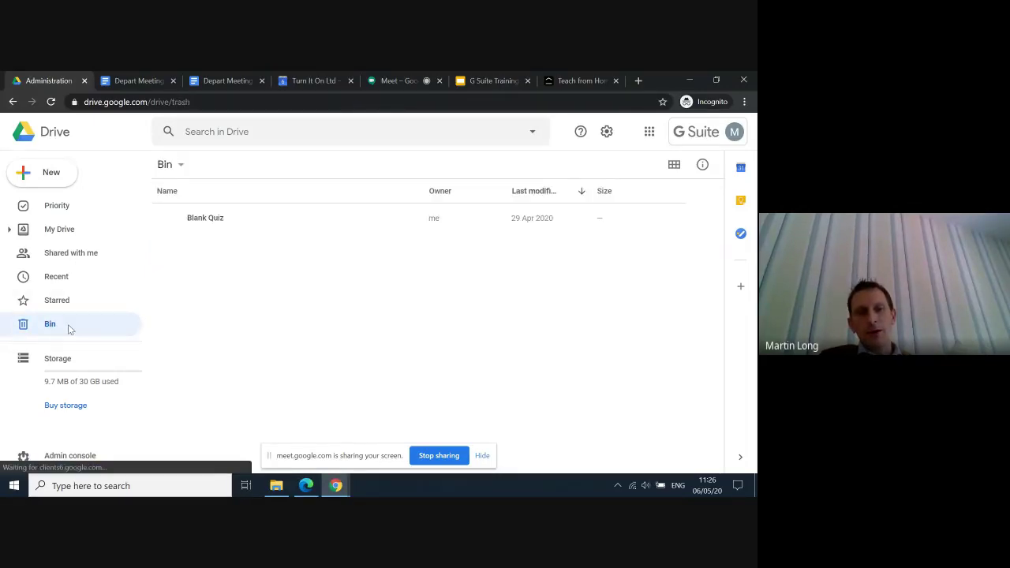
{"action": "left_click", "coordinate": [212, 222]}
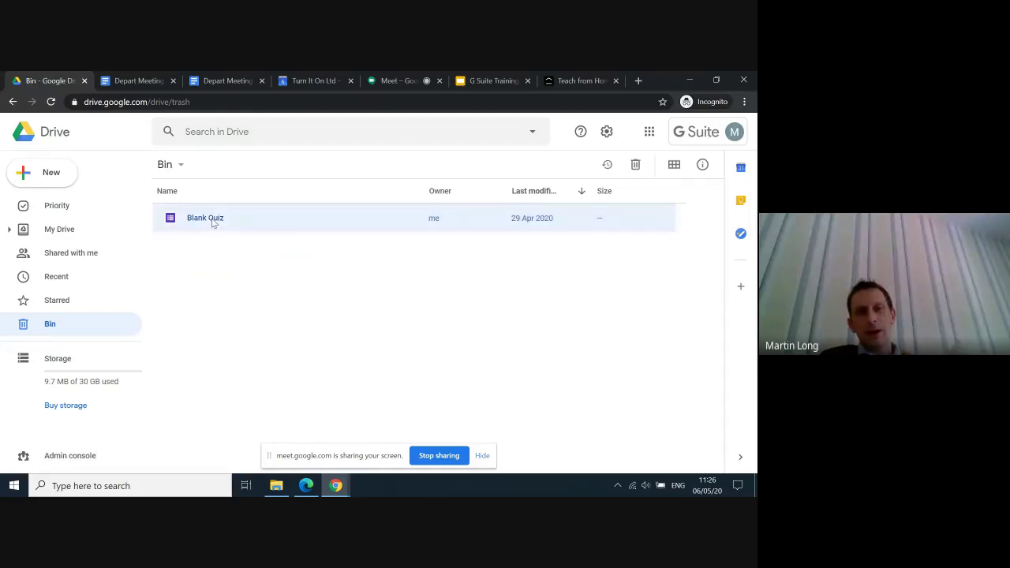
{"action": "right_click", "coordinate": [270, 221]}
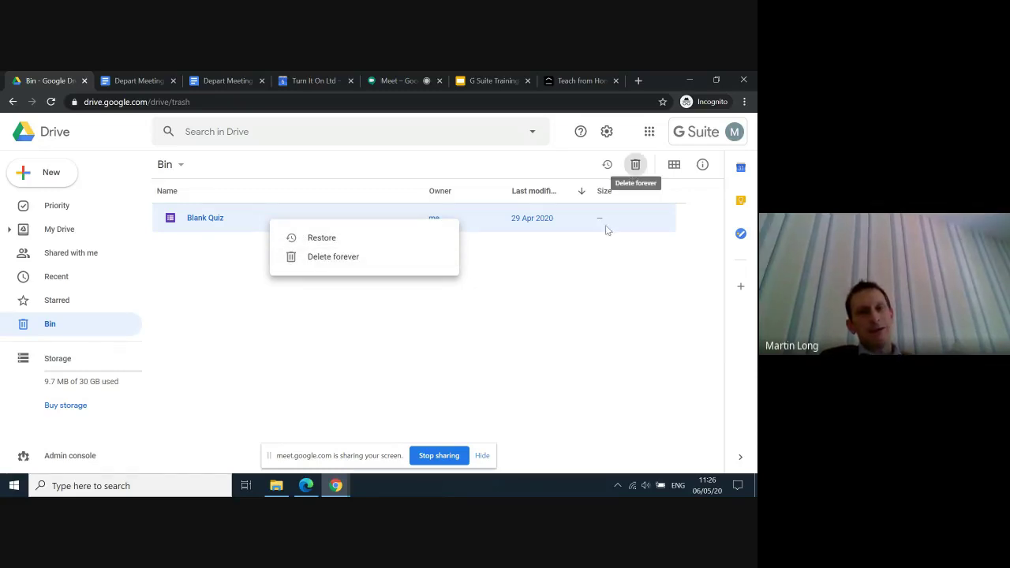
Step: Display the contents of My Drive in grid view, and switch back to list view
{"action": "left_click", "coordinate": [47, 229]}
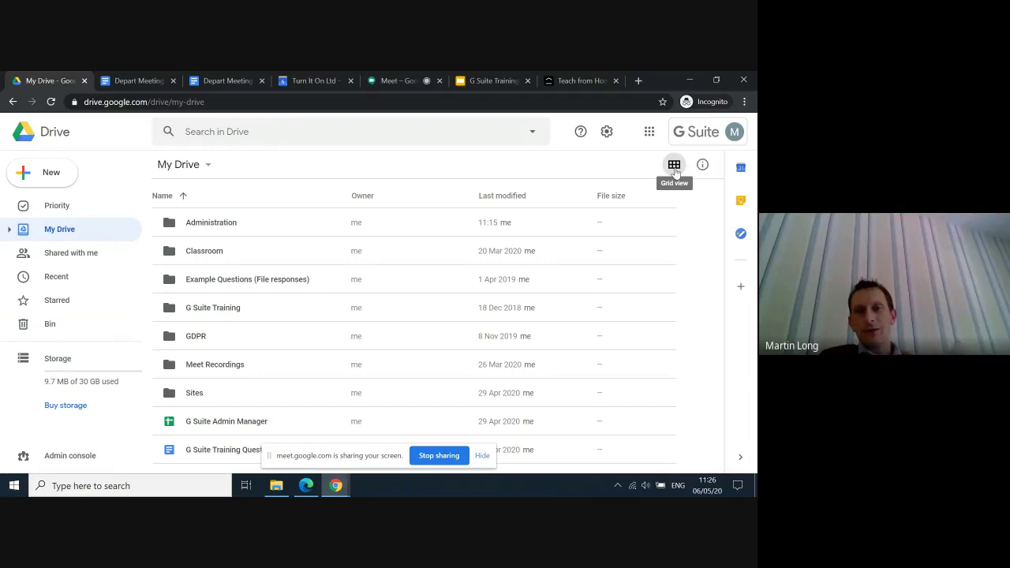
{"action": "left_click", "coordinate": [674, 165]}
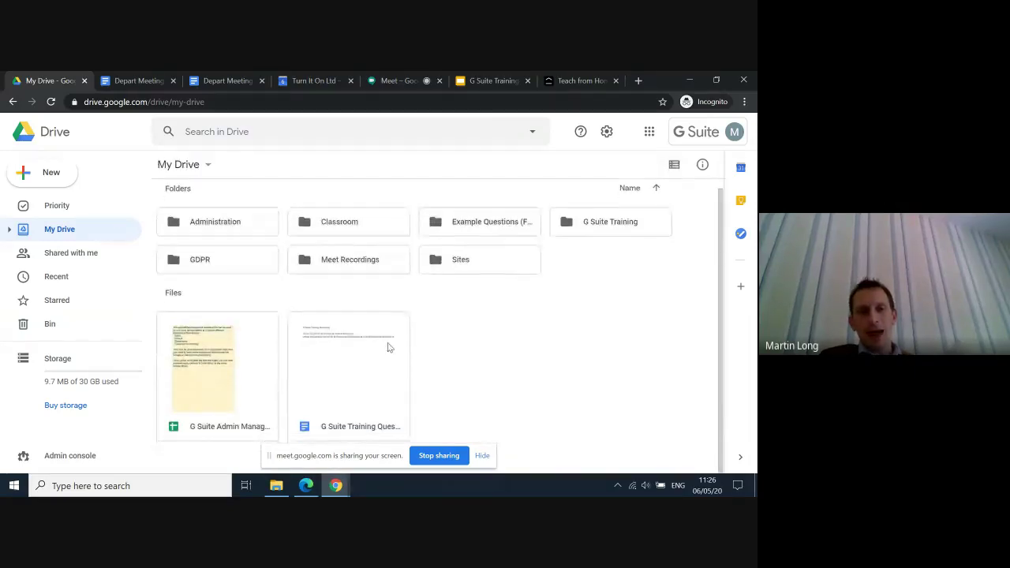
{"action": "scroll", "coordinate": [358, 346], "scroll_direction": "up", "scroll_amount": 1}
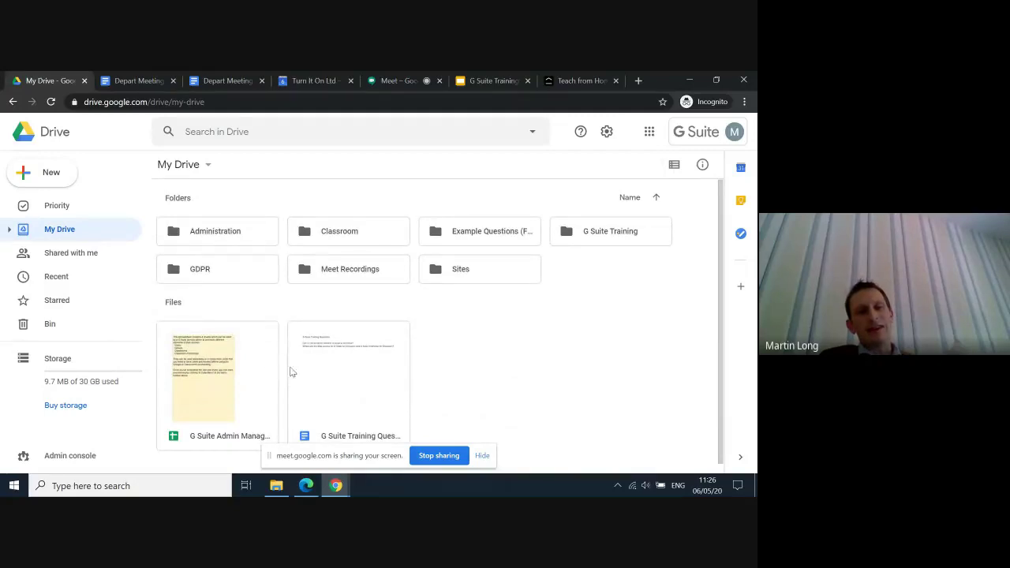
{"action": "left_click", "coordinate": [674, 165]}
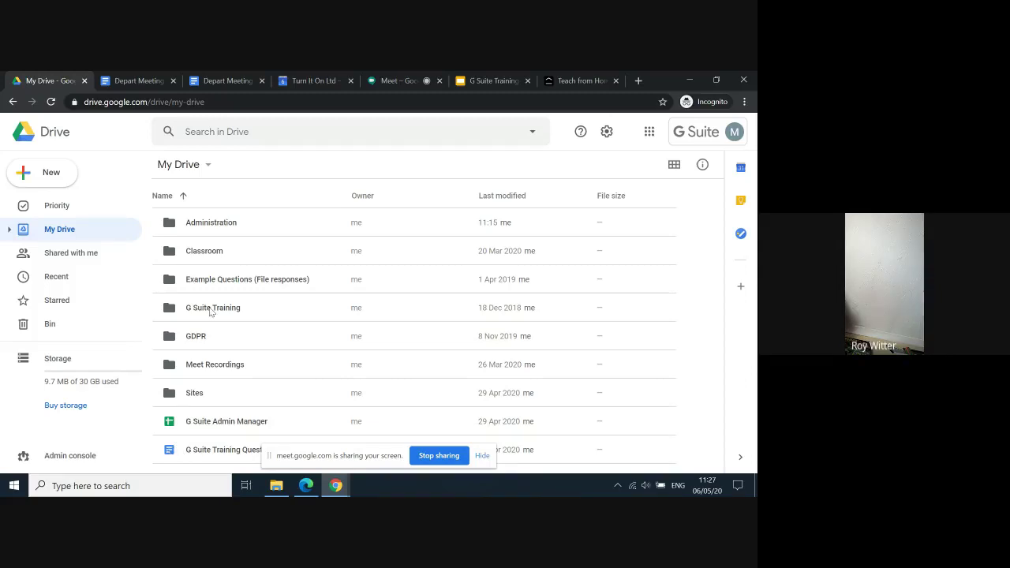
Step: Examine the details and activity history of Depart Meeting 06.05.20 in the Administration folder, and close the file information
{"action": "double_click", "coordinate": [212, 224]}
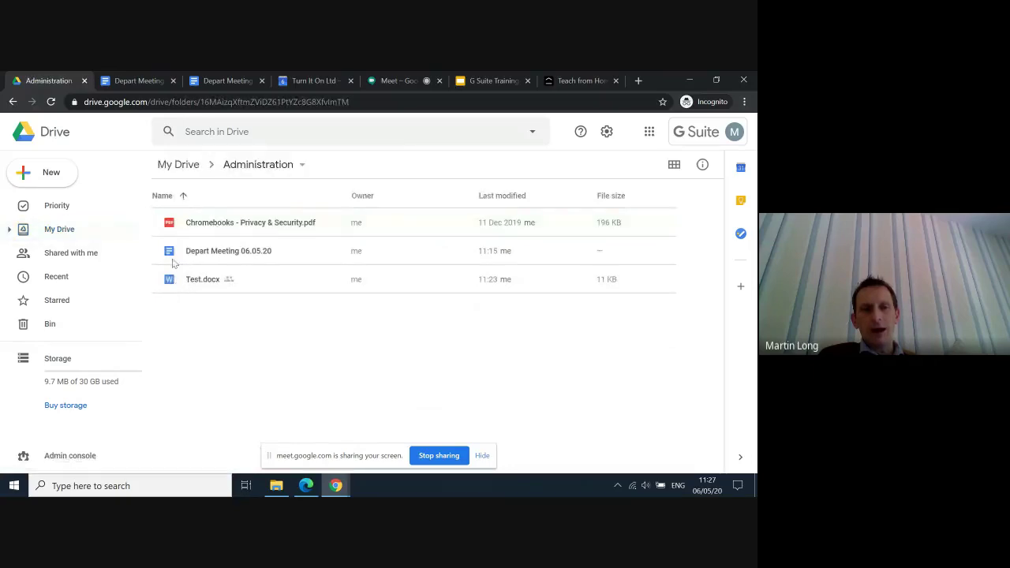
{"action": "left_click", "coordinate": [182, 252]}
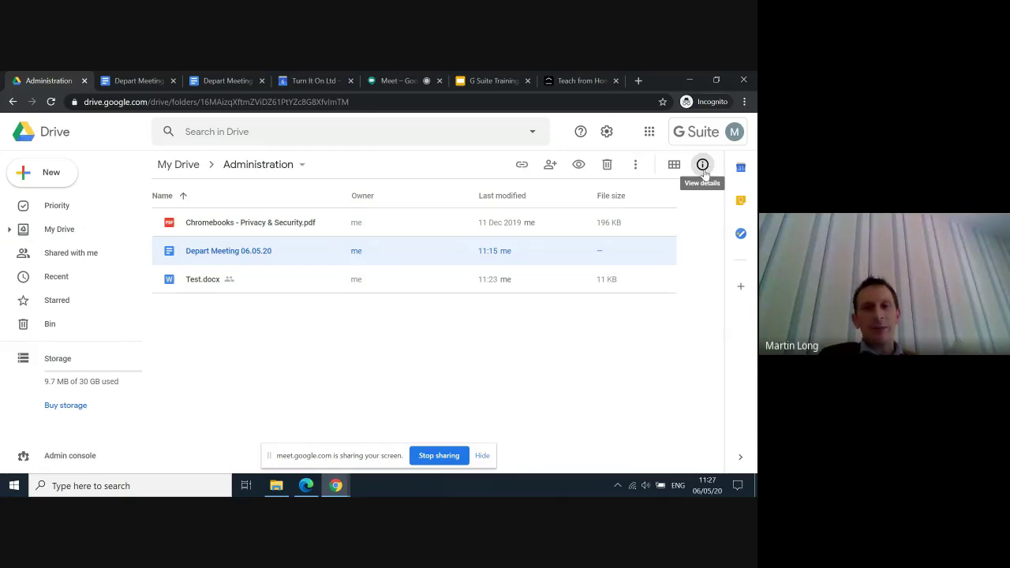
{"action": "left_click", "coordinate": [703, 166]}
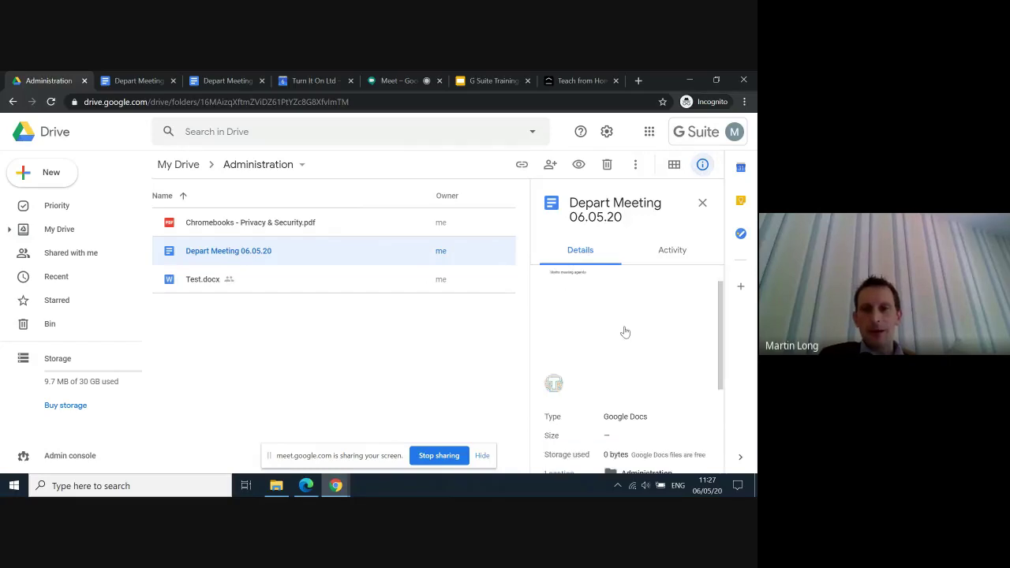
{"action": "scroll", "coordinate": [625, 332], "scroll_direction": "down", "scroll_amount": 1}
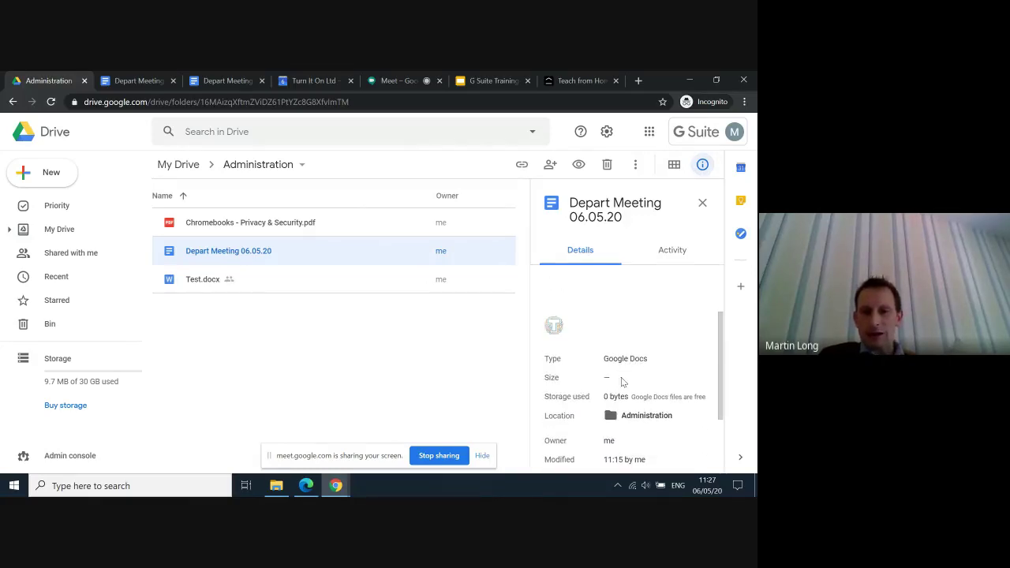
{"action": "scroll", "coordinate": [621, 378], "scroll_direction": "down", "scroll_amount": 1}
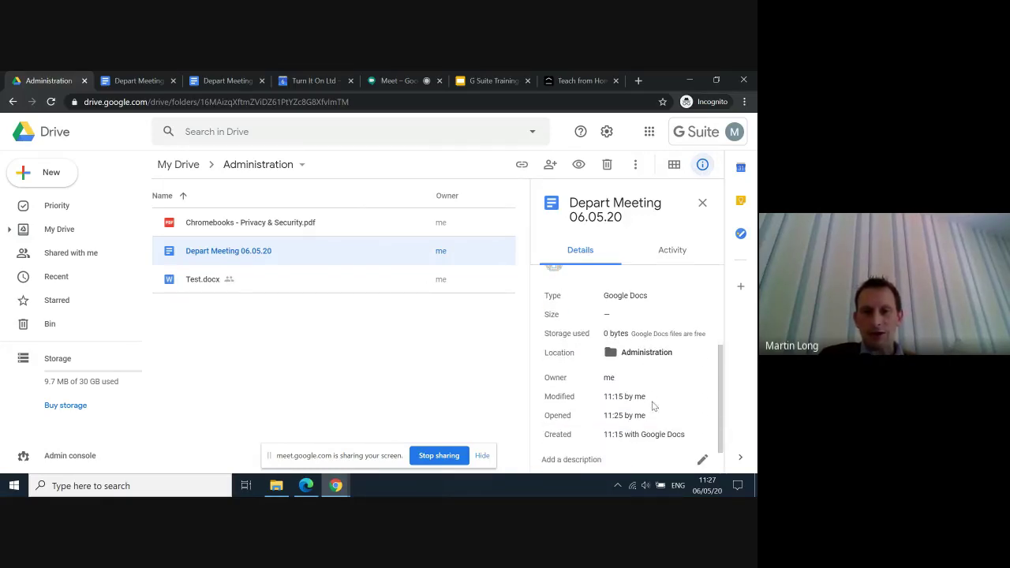
{"action": "scroll", "coordinate": [652, 408], "scroll_direction": "down", "scroll_amount": 1}
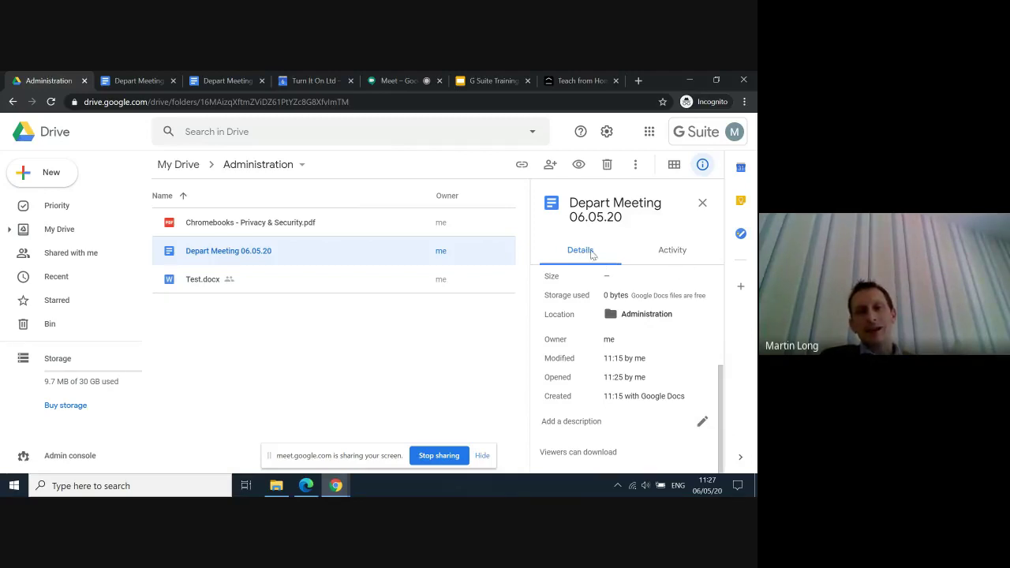
{"action": "left_click", "coordinate": [667, 254]}
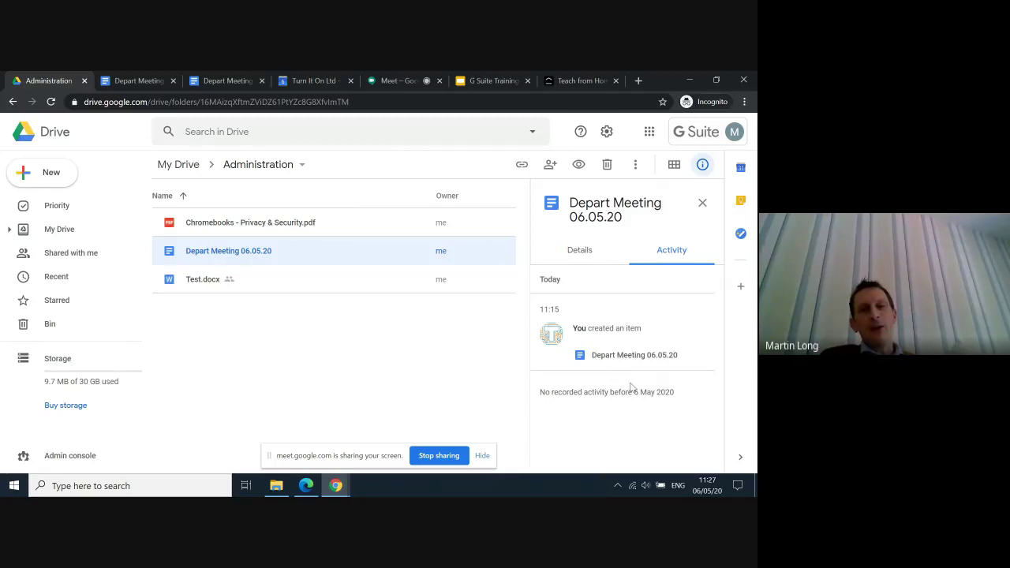
{"action": "left_click", "coordinate": [597, 252]}
{"action": "left_click", "coordinate": [702, 203]}
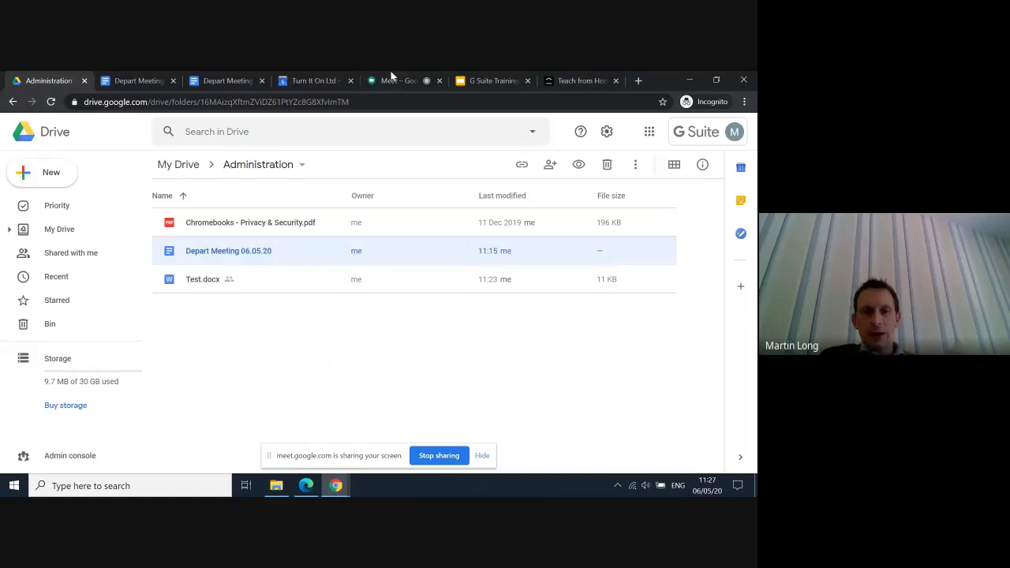
Step: Switch to the G Suite Training presentation, exit the slideshow, and display the Training Agenda slide
{"action": "left_click", "coordinate": [491, 81]}
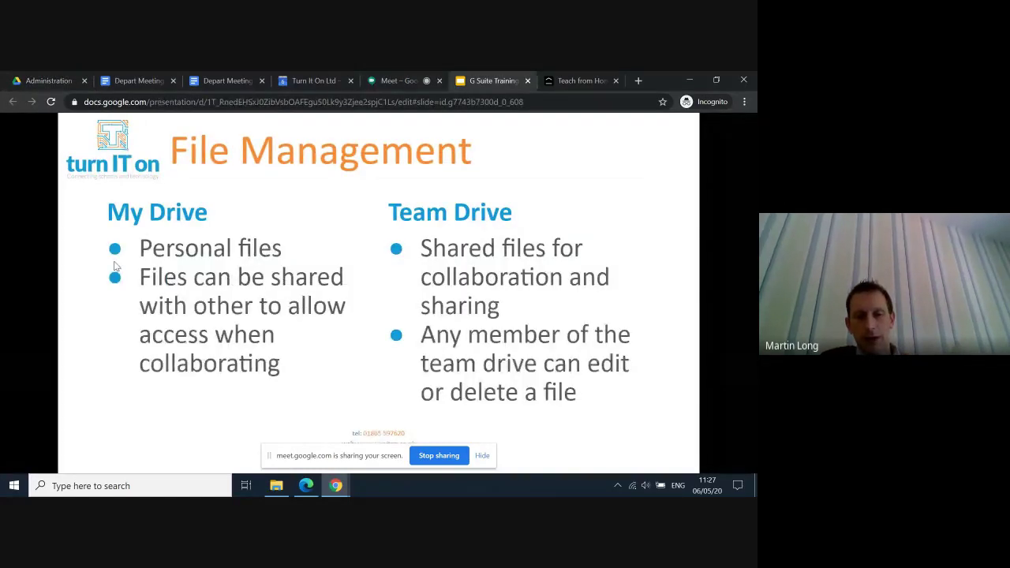
{"action": "key", "text": "Escape"}
{"action": "scroll", "coordinate": [69, 273], "scroll_direction": "up", "scroll_amount": 5}
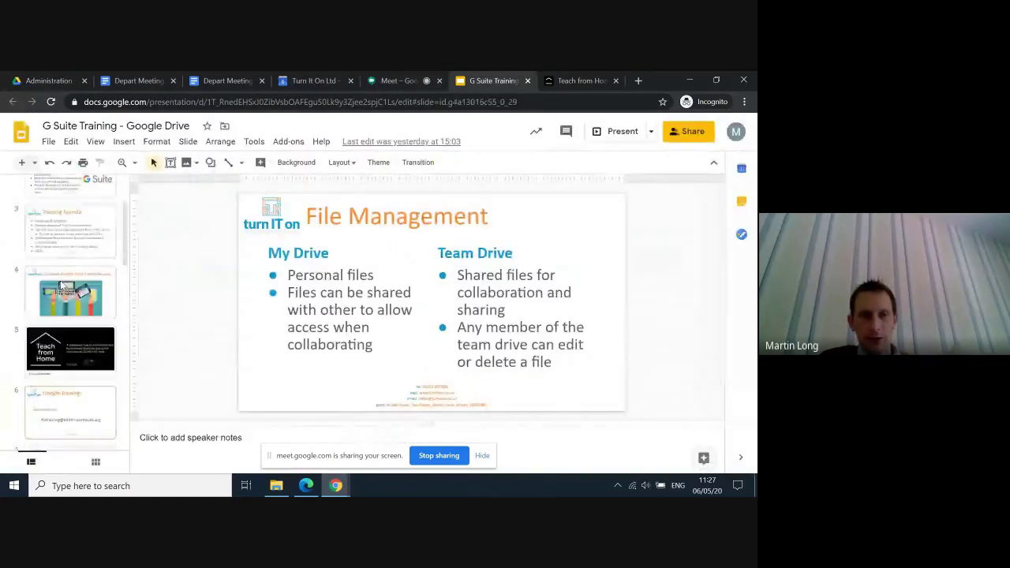
{"action": "left_click", "coordinate": [70, 274]}
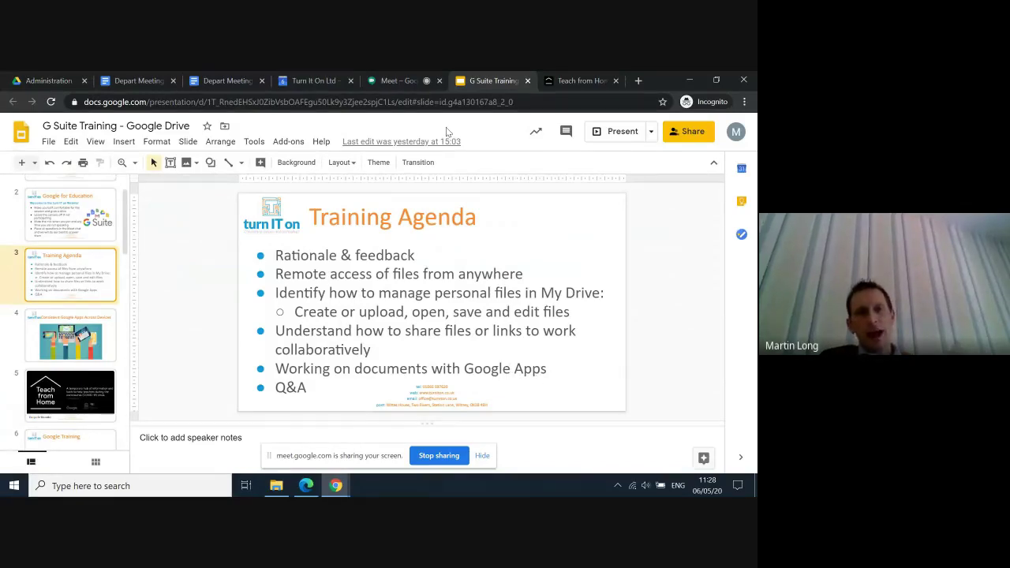
Step: Return to the Administration folder in Drive and stop sharing the screen in Google Meet
{"action": "left_click", "coordinate": [50, 80]}
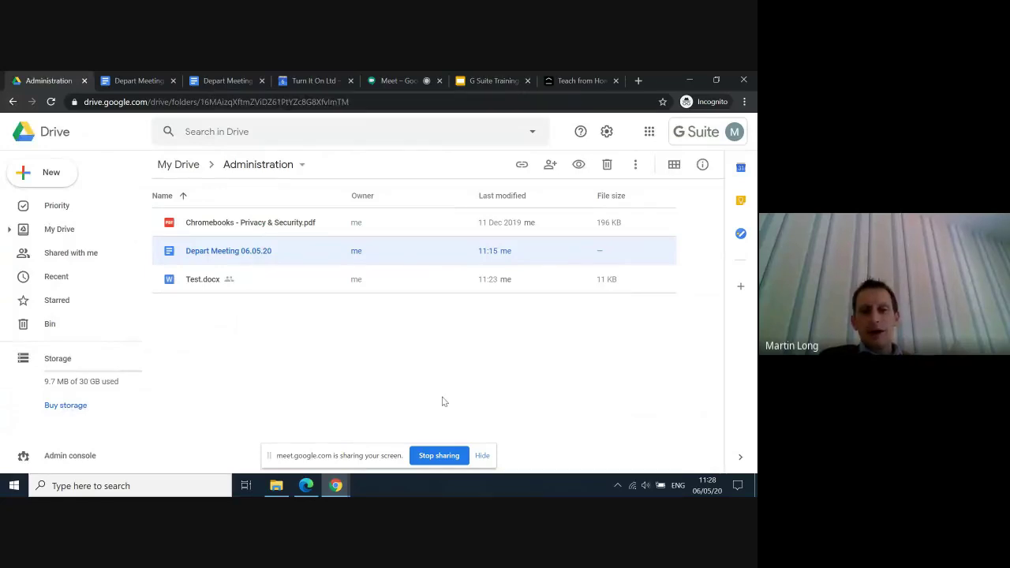
{"action": "mouse_move", "coordinate": [333, 488]}
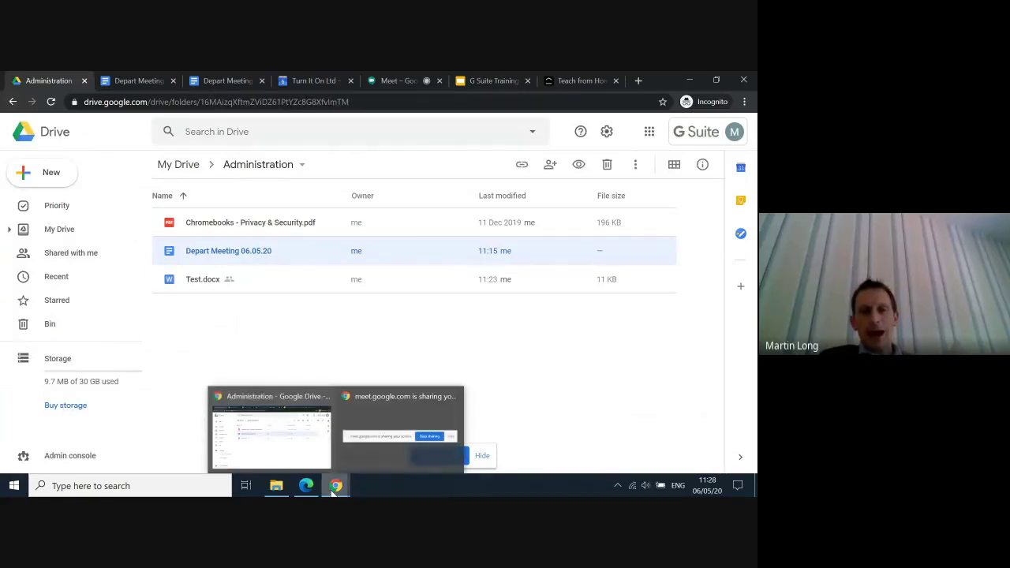
{"action": "left_click", "coordinate": [358, 465]}
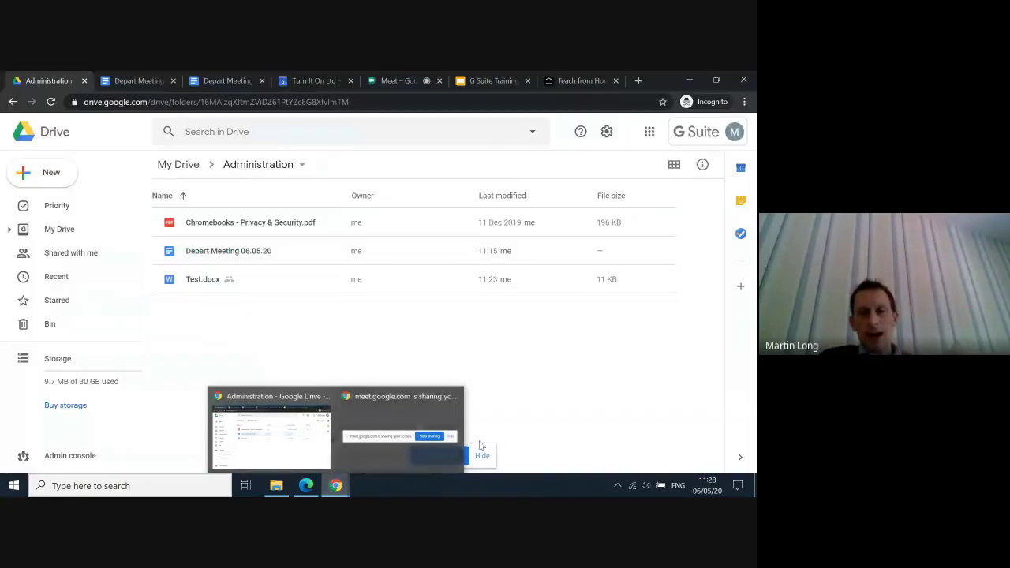
{"action": "left_click", "coordinate": [458, 458]}
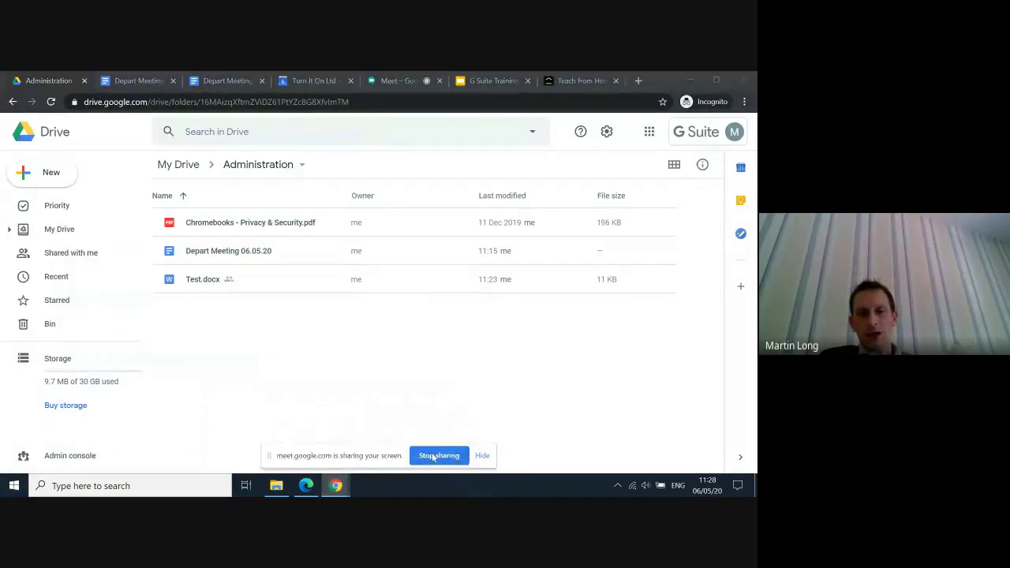